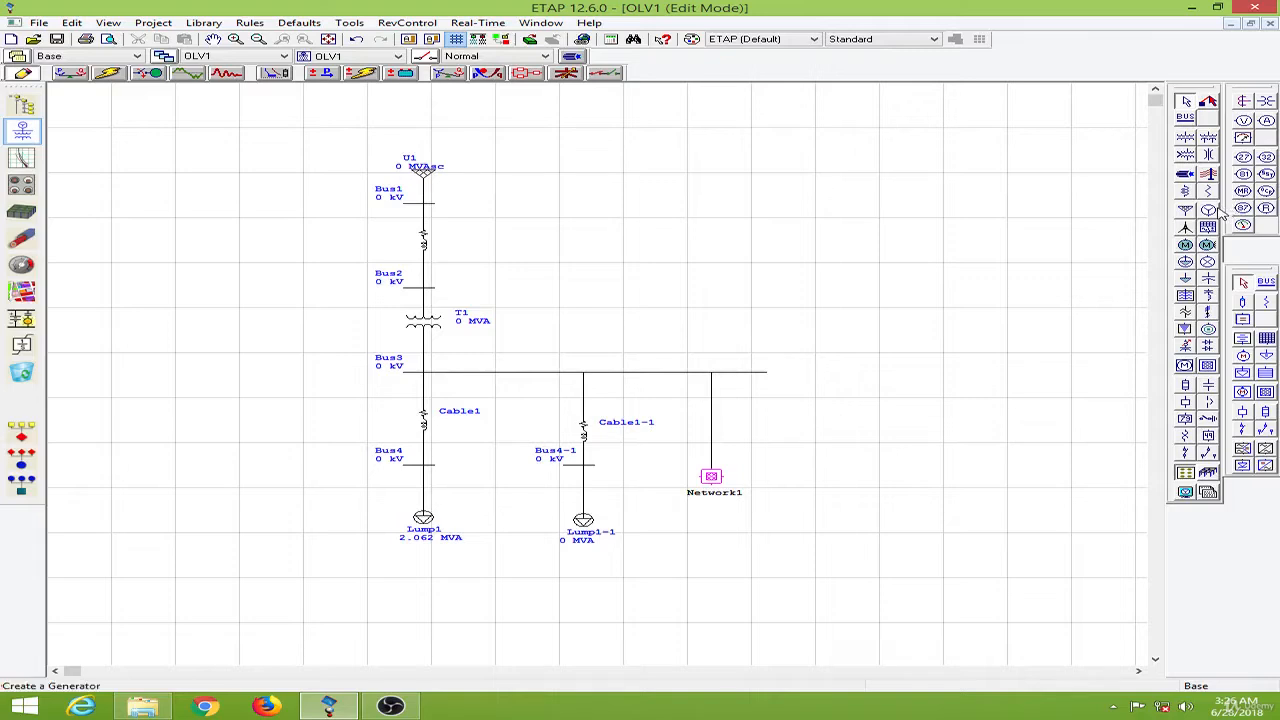
- Add a generator above Bus3 and connect it to Bus3, toggling the circuit continuity check
left_click(1208, 210)
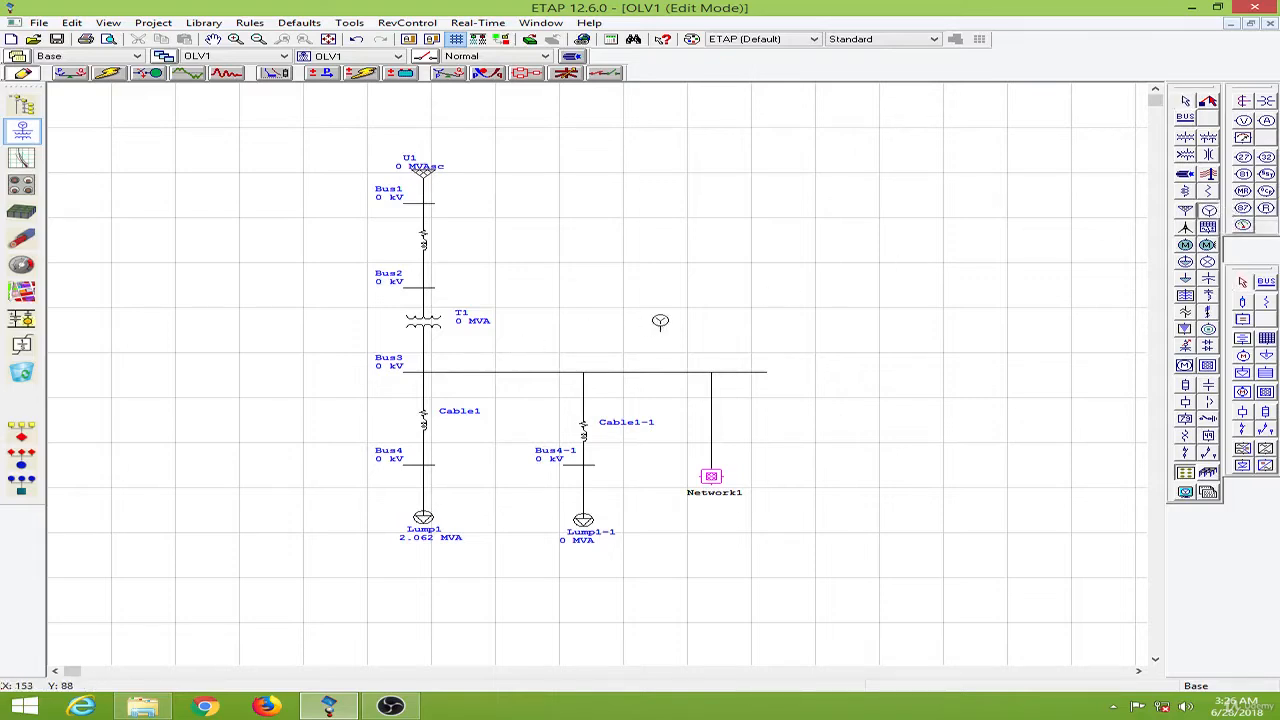
left_click(659, 321)
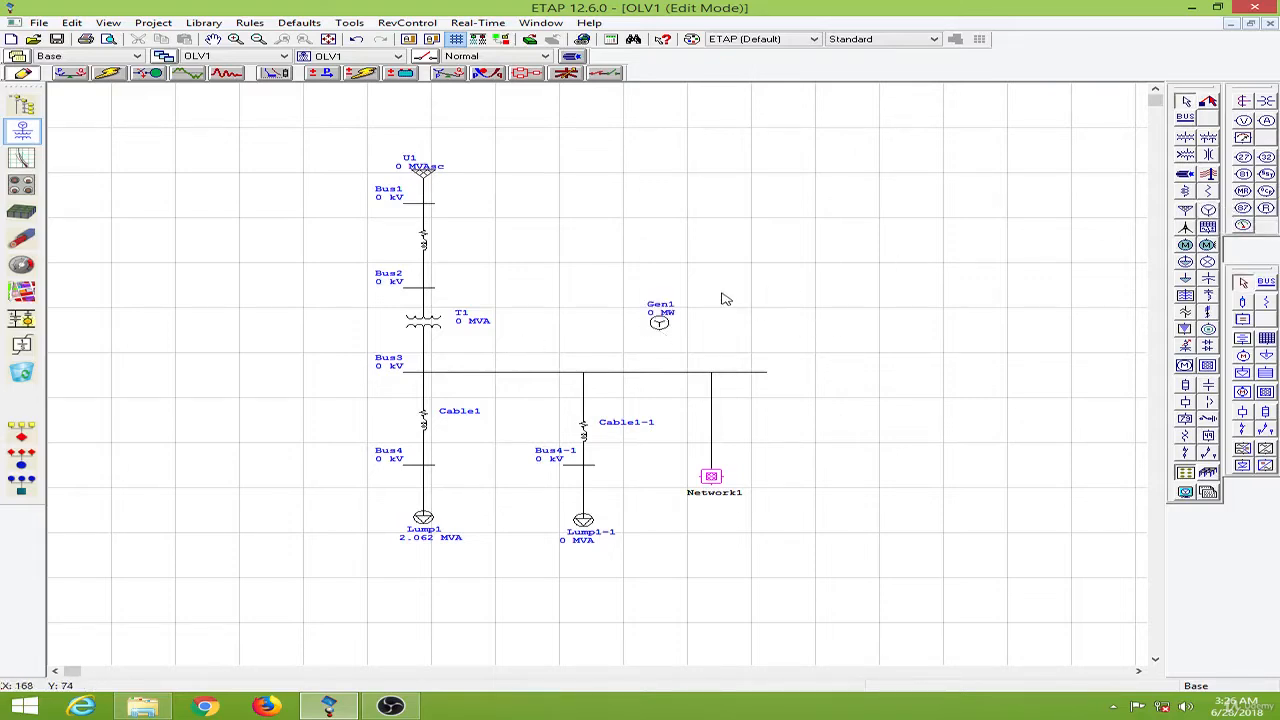
left_click(481, 40)
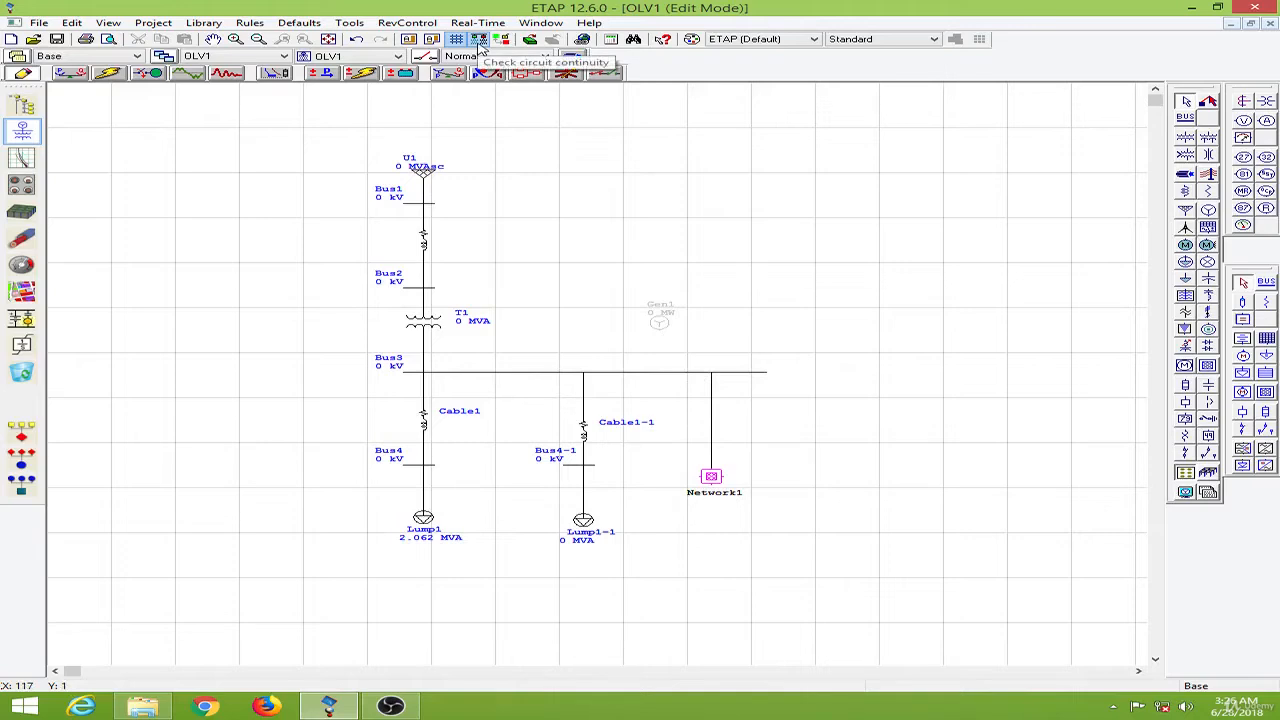
left_click(479, 42)
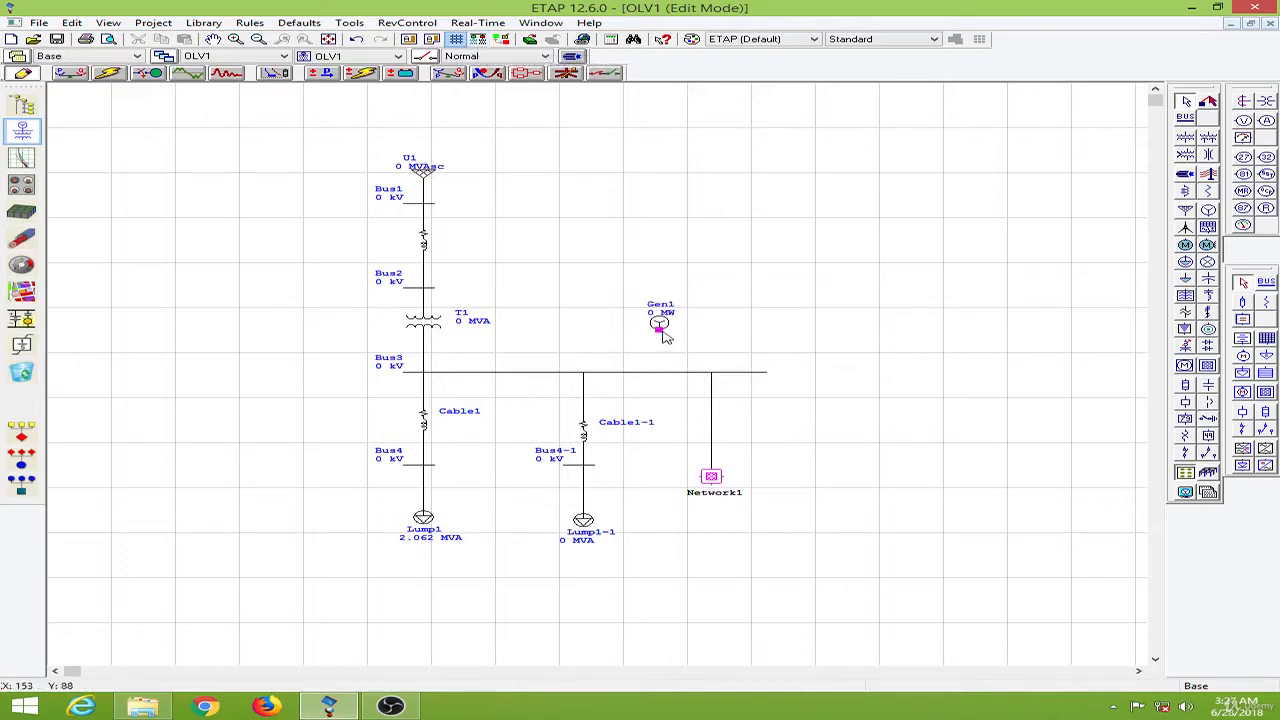
left_click_drag(660, 328, 662, 372)
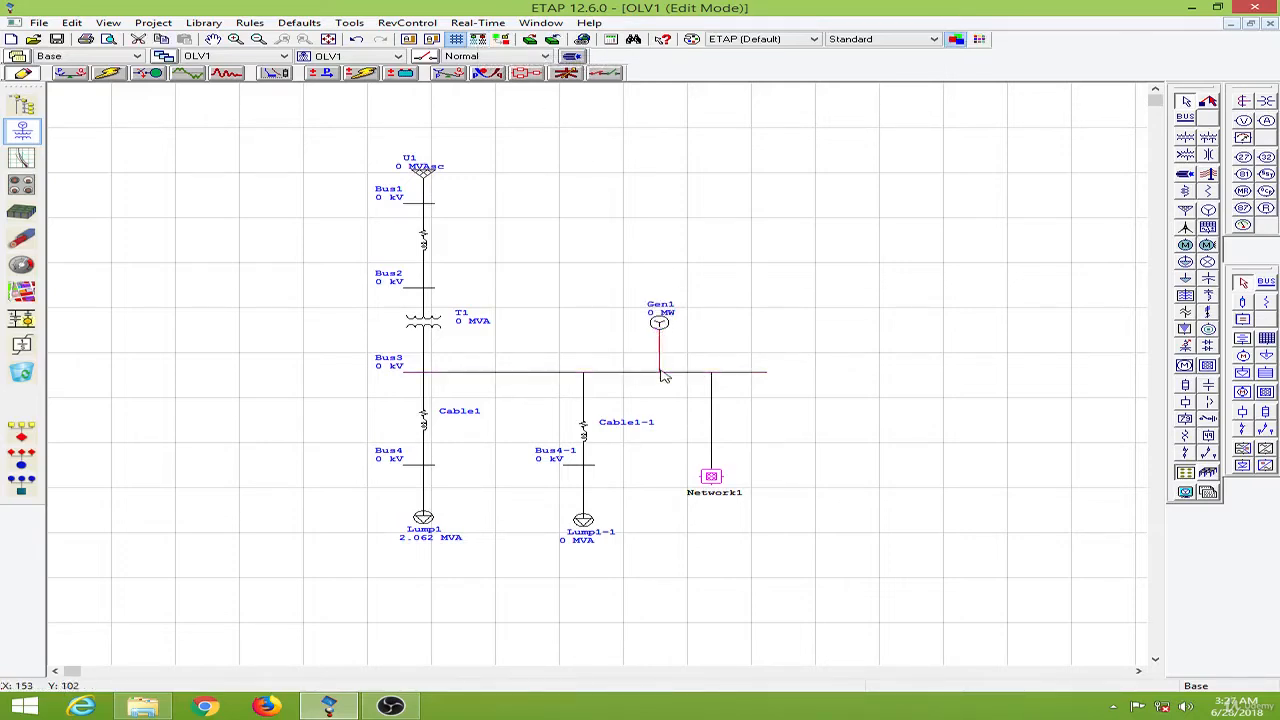
left_click(481, 46)
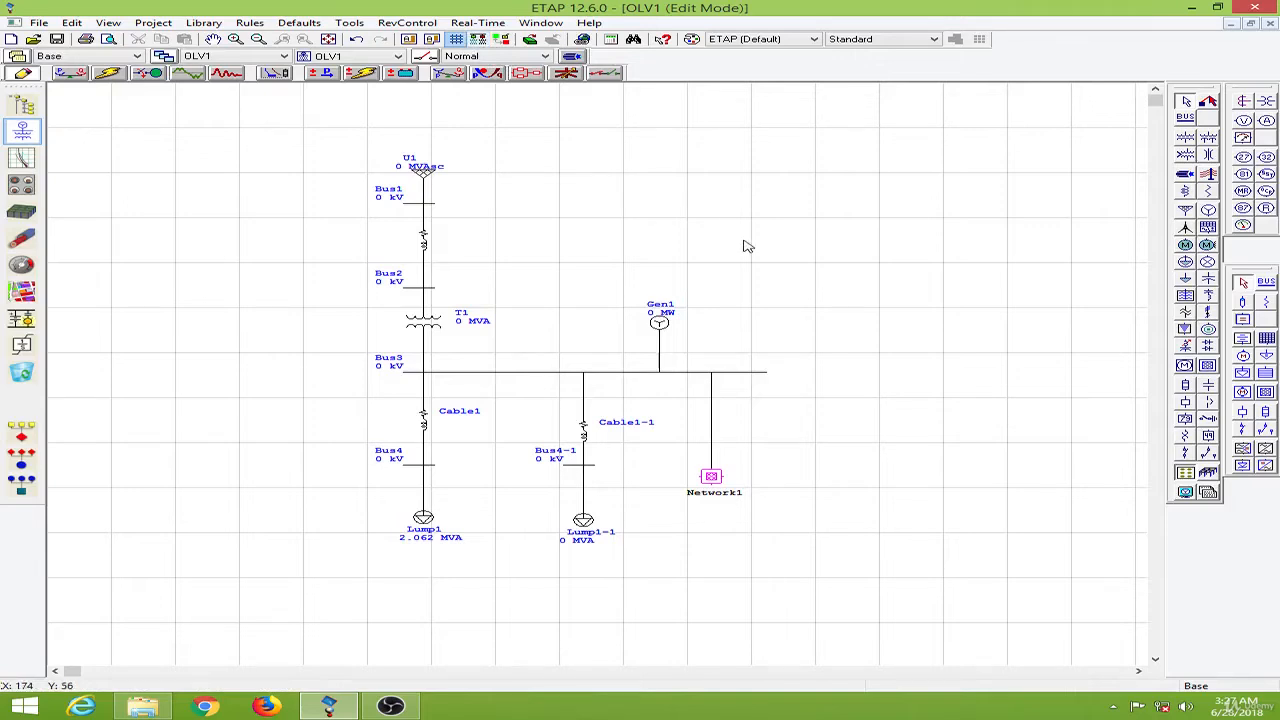
- Open the power grid U1's editor and set its rated voltage to 110 kV
double_click(424, 175)
left_click_drag(588, 176, 762, 160)
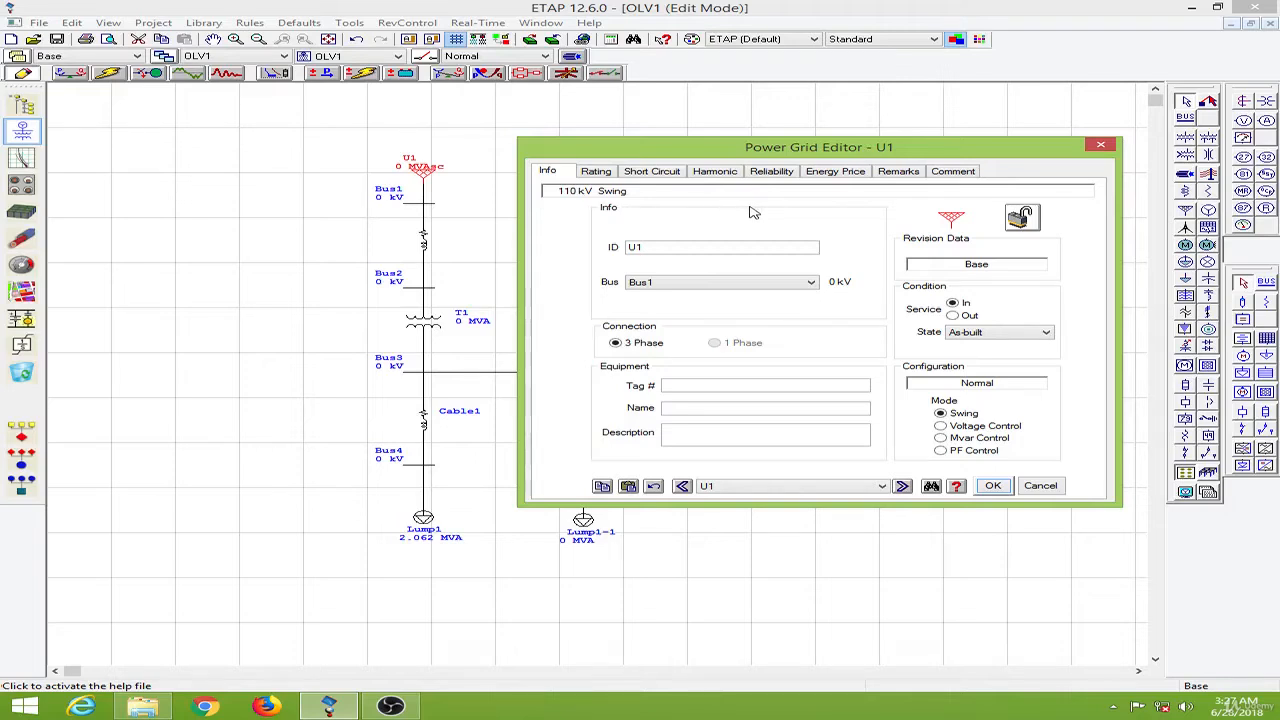
left_click(660, 247)
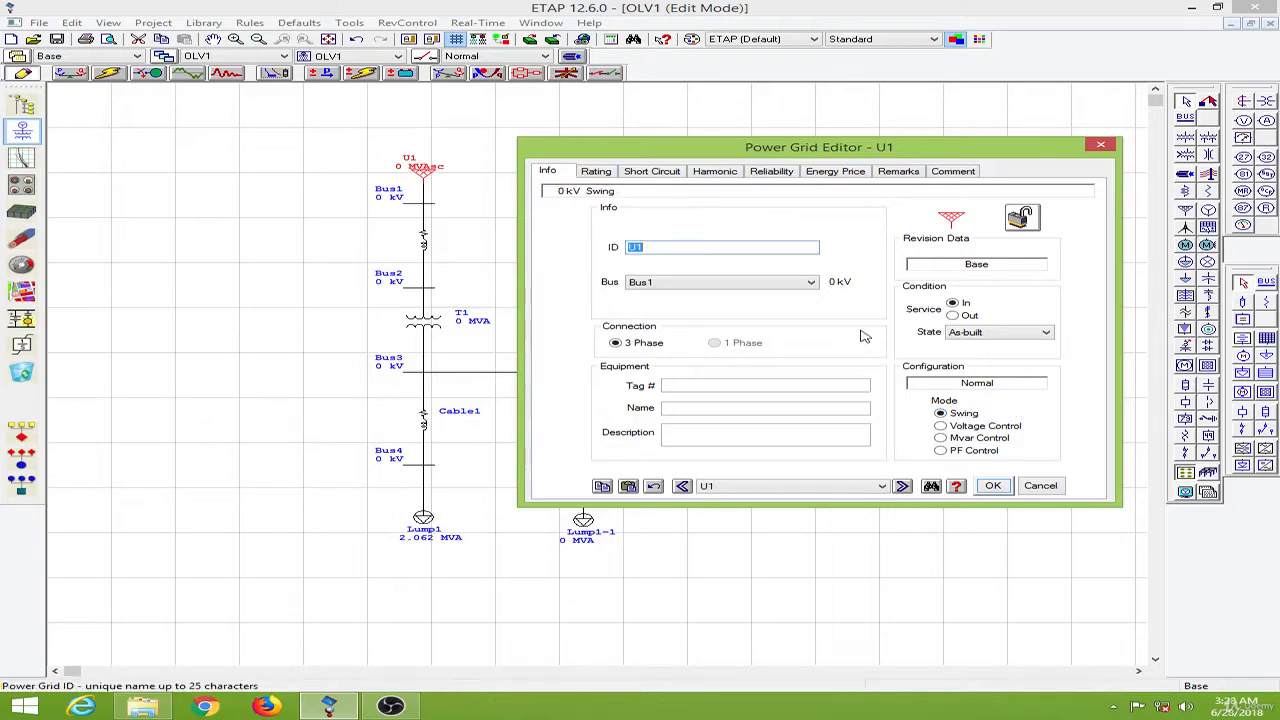
left_click(596, 172)
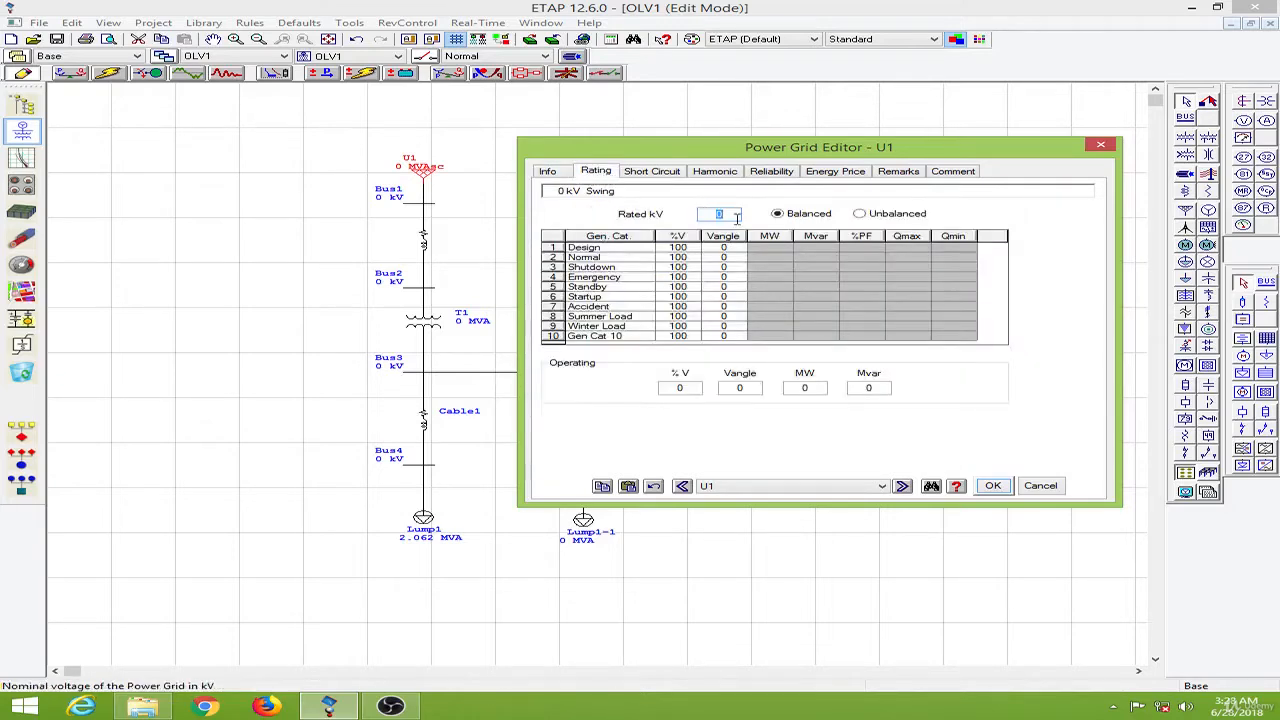
type("110")
- Set the grid's three-phase short-circuit rating to 1000 MVAsc with an X/R ratio of 7
left_click(671, 172)
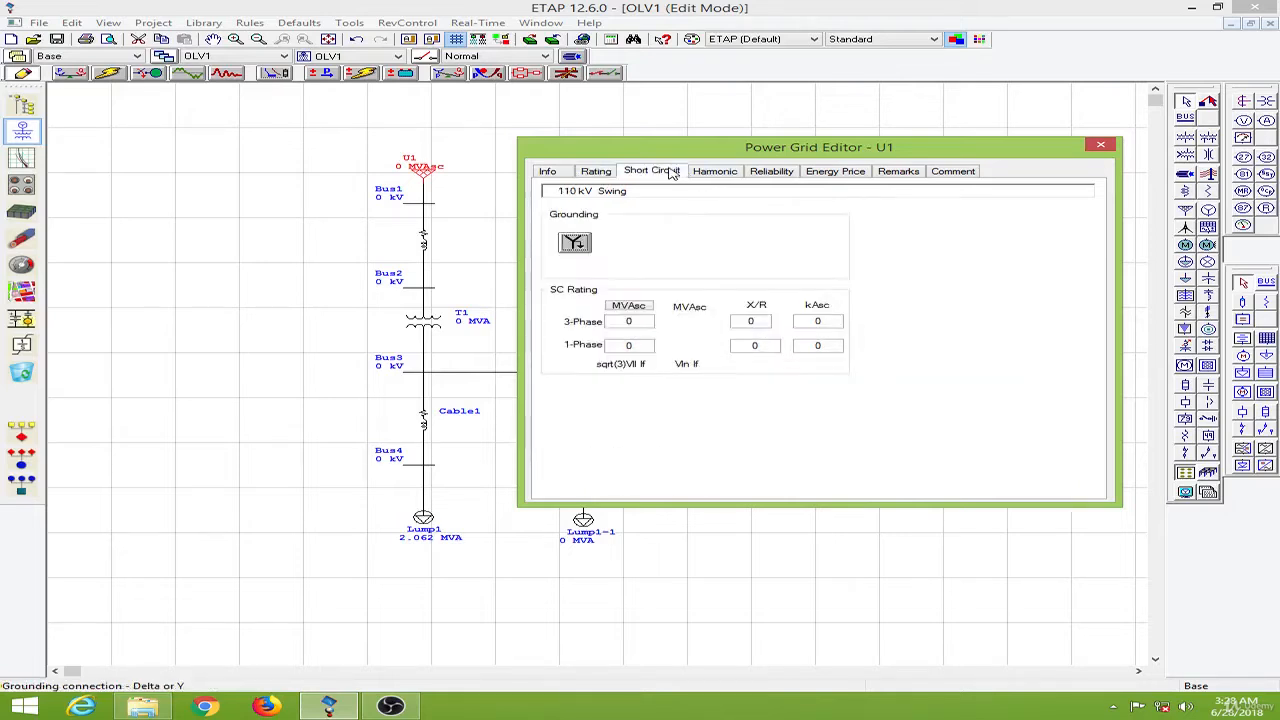
left_click(643, 321)
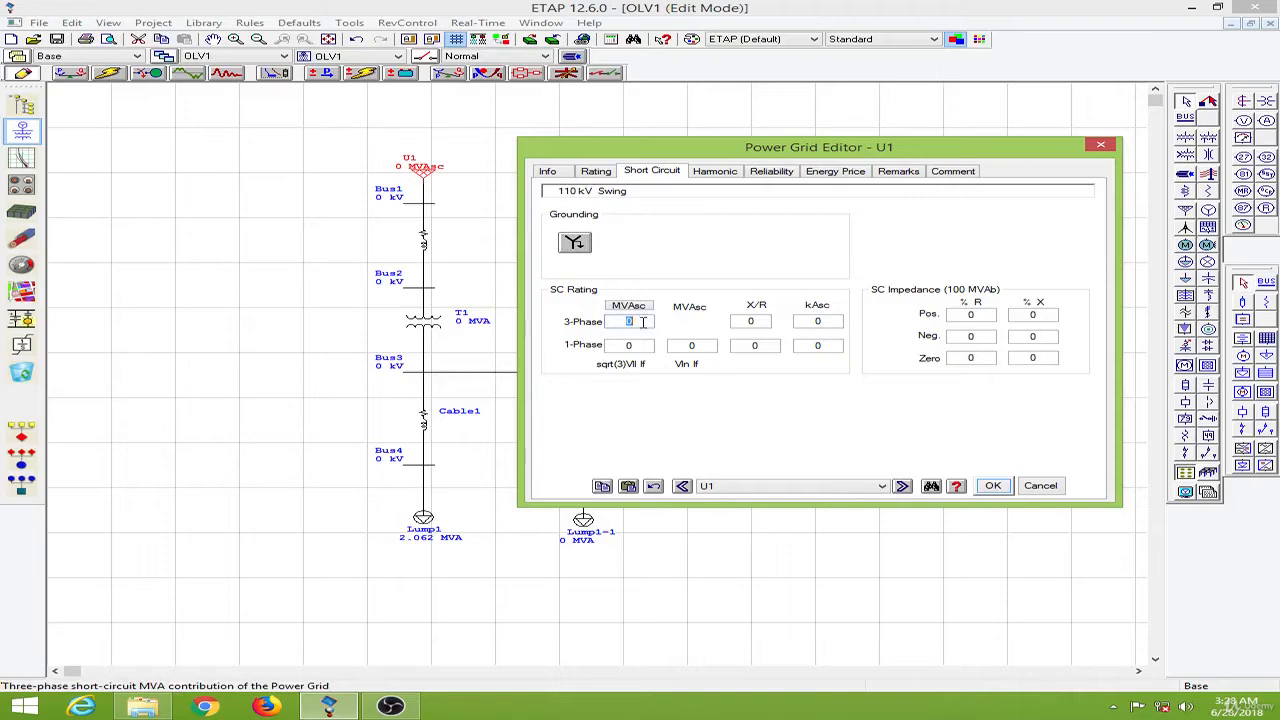
type("1000")
left_click(746, 419)
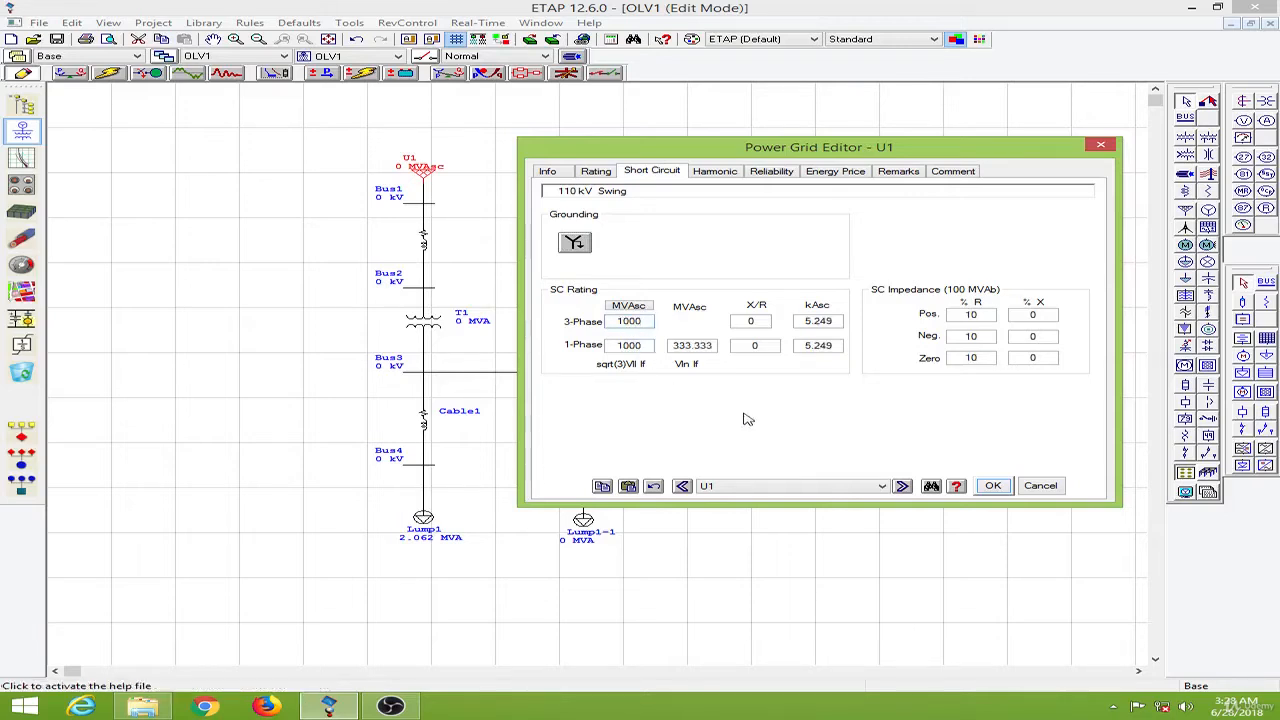
left_click(770, 326)
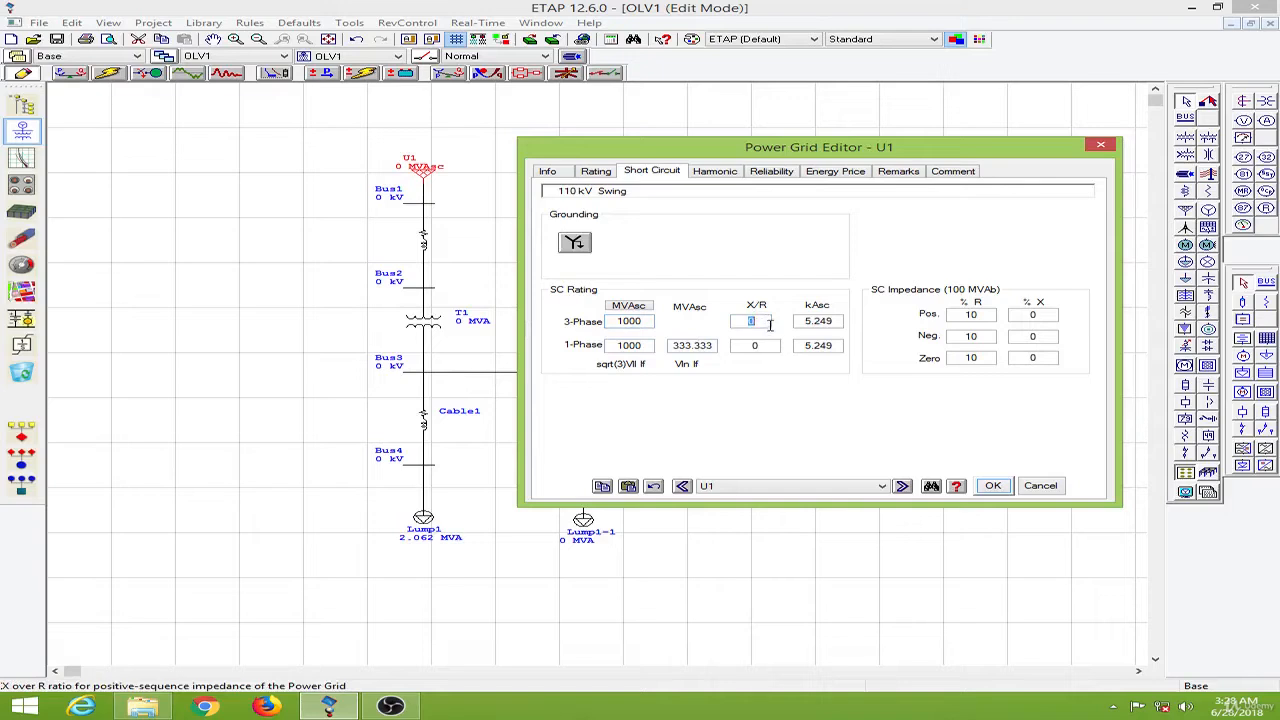
left_click(838, 441)
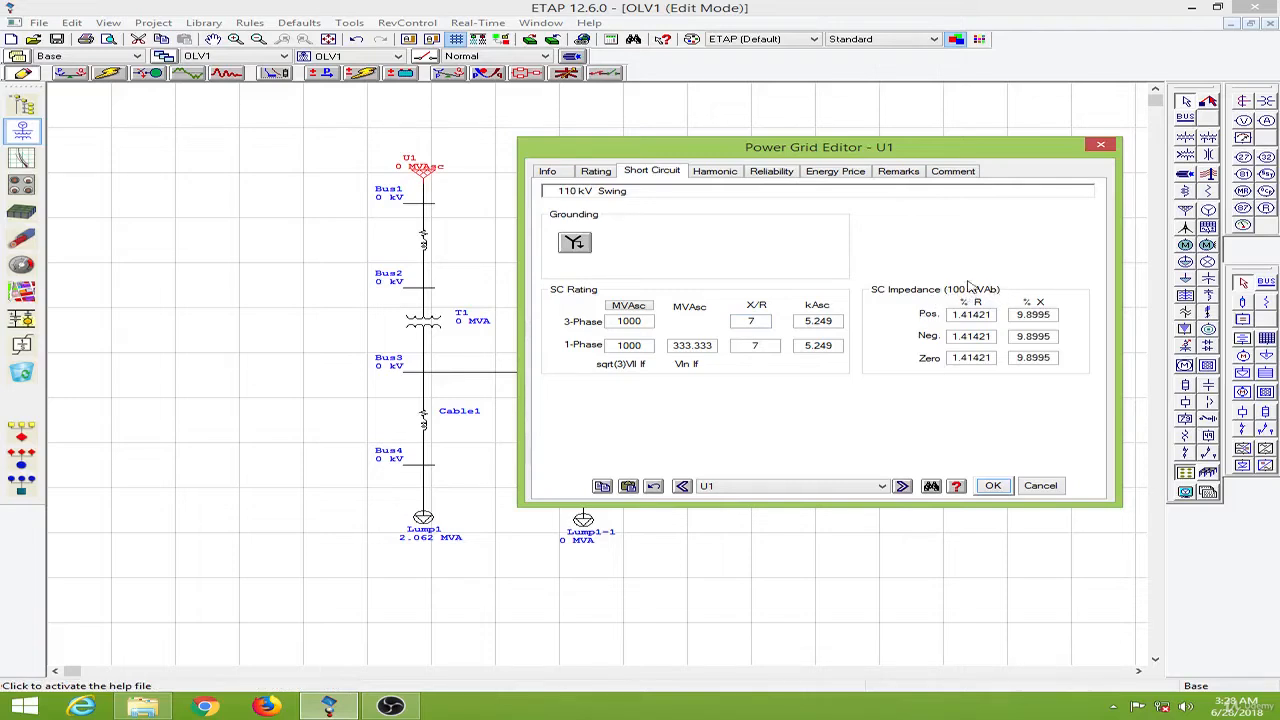
- Browse the Harmonic and Info pages and confirm the power grid editor
left_click(731, 175)
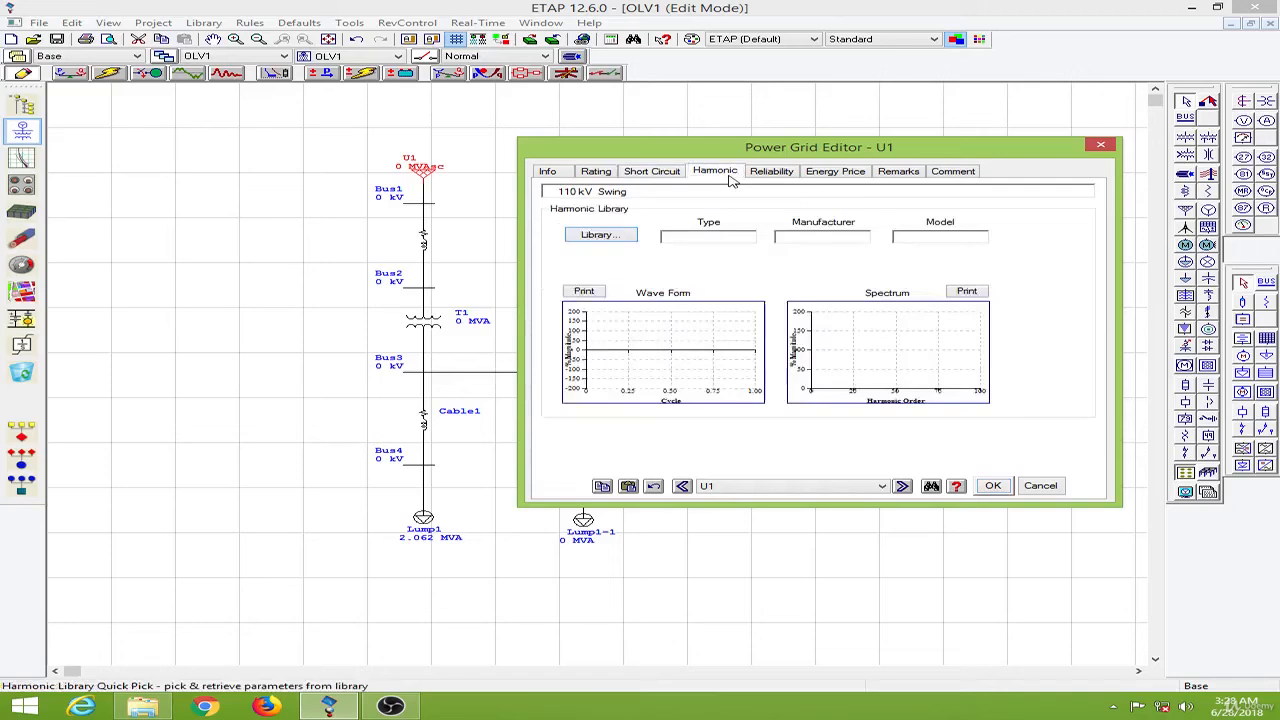
left_click(676, 177)
left_click(553, 179)
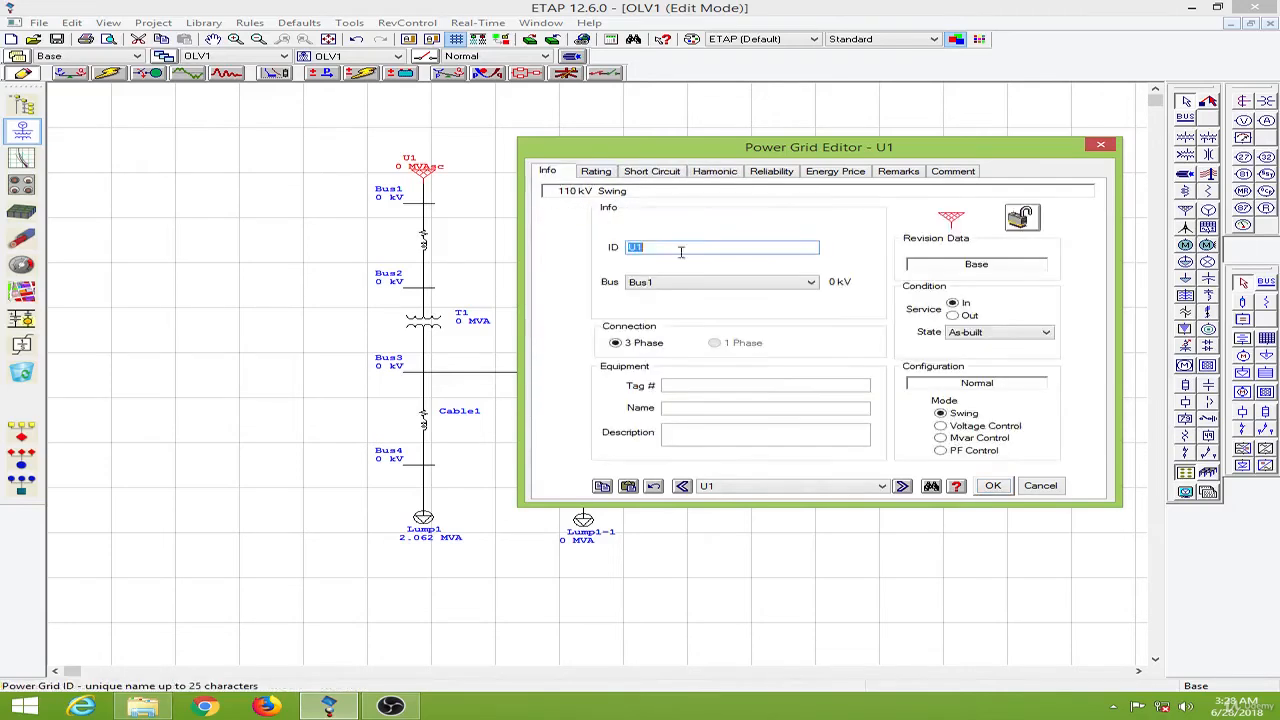
left_click(990, 486)
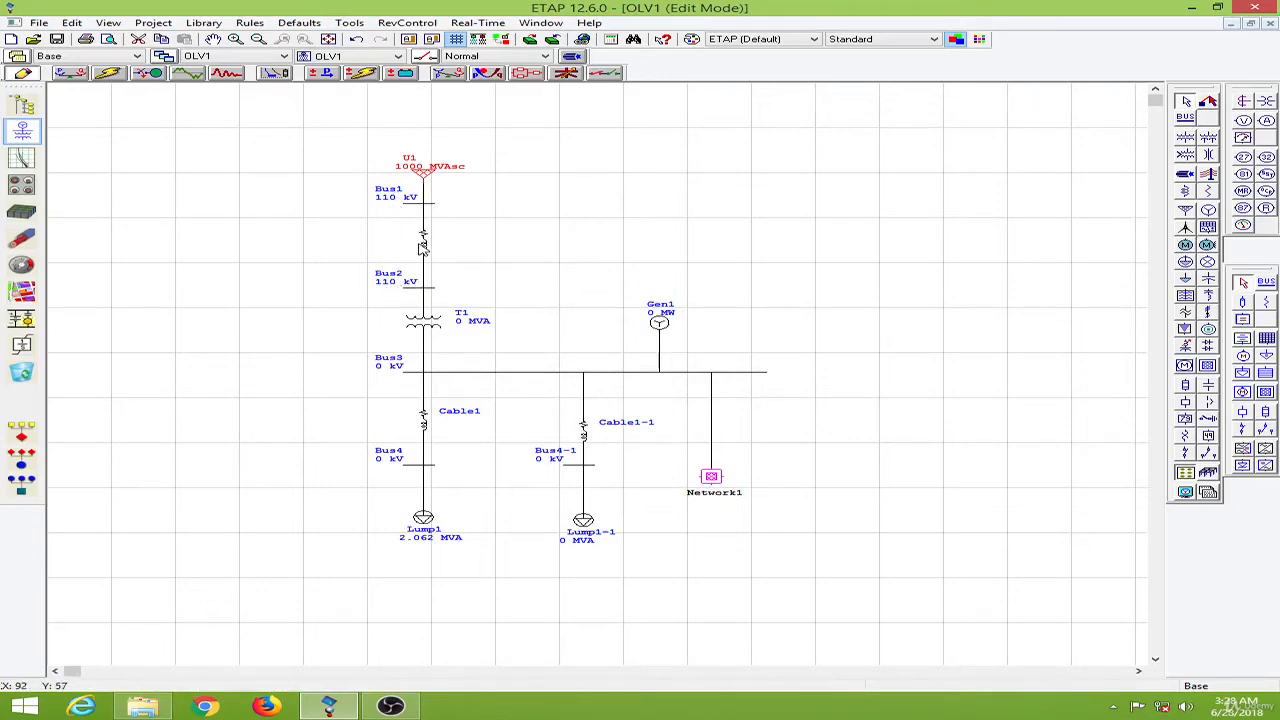
- Open the editor of the transmission line between Bus1 and Bus2 and set its length unit to km
left_click(502, 227)
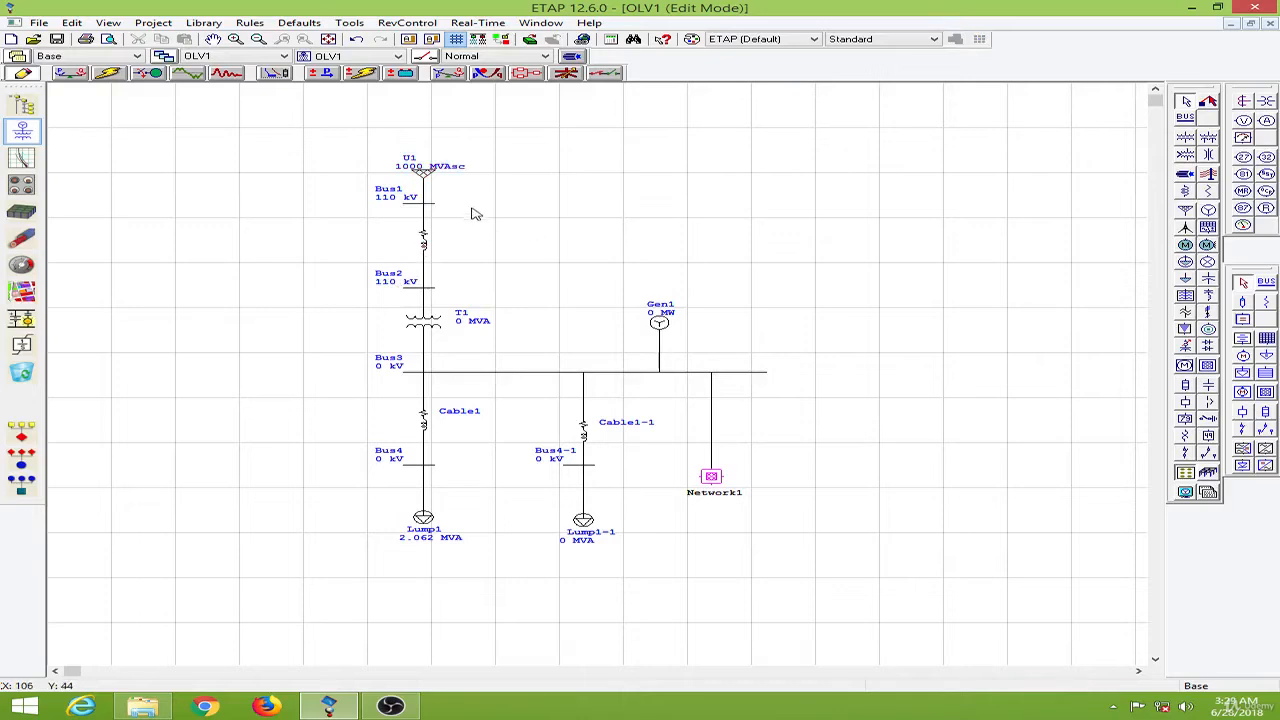
double_click(427, 251)
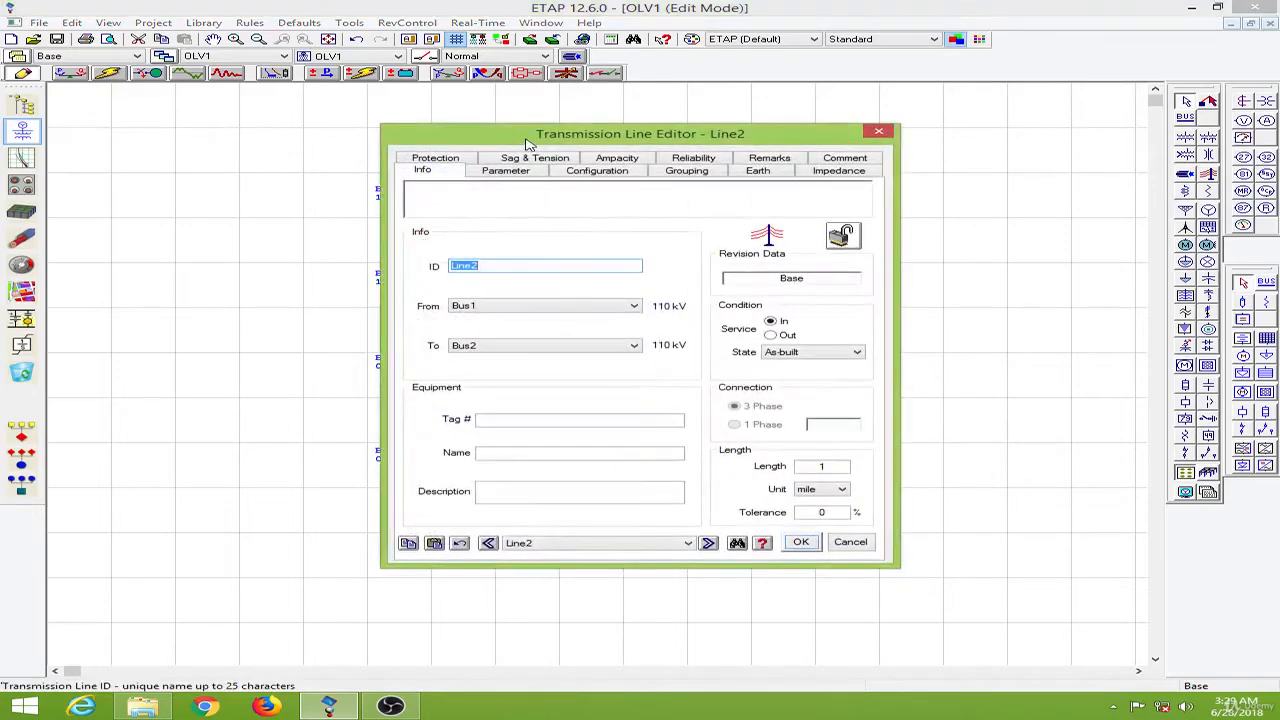
left_click_drag(529, 141, 812, 152)
left_click(829, 158)
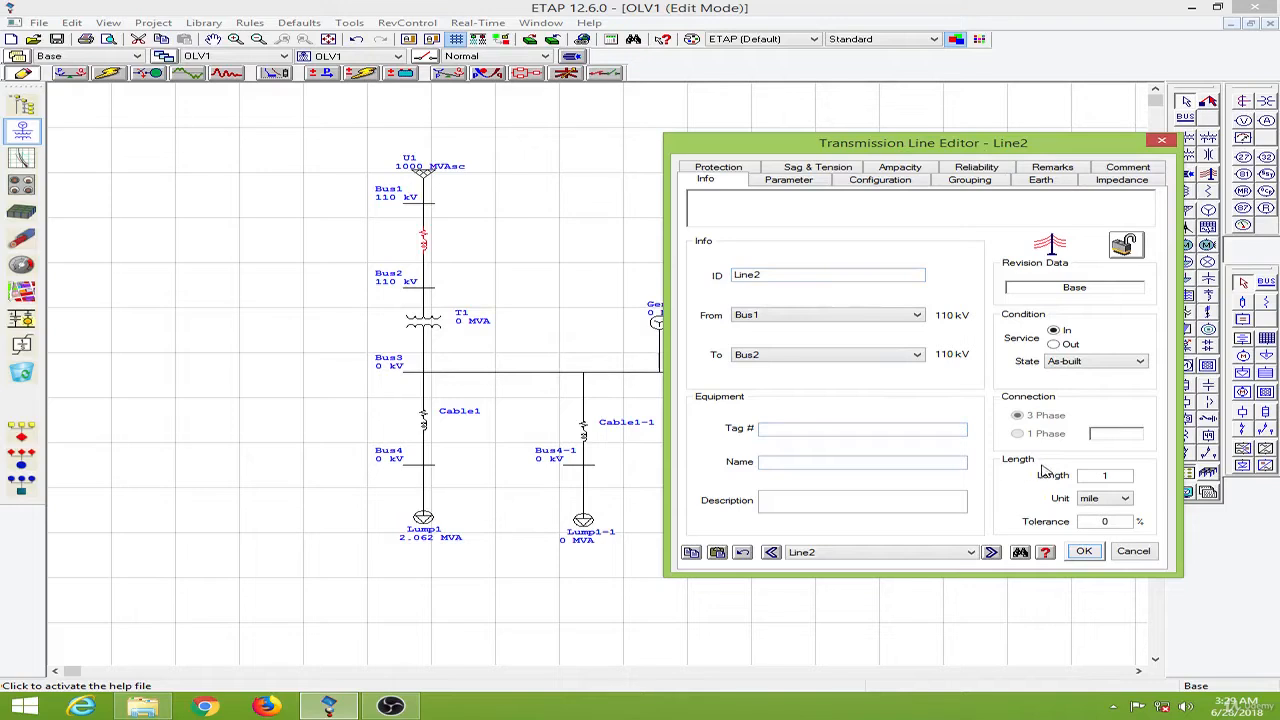
left_click(1123, 499)
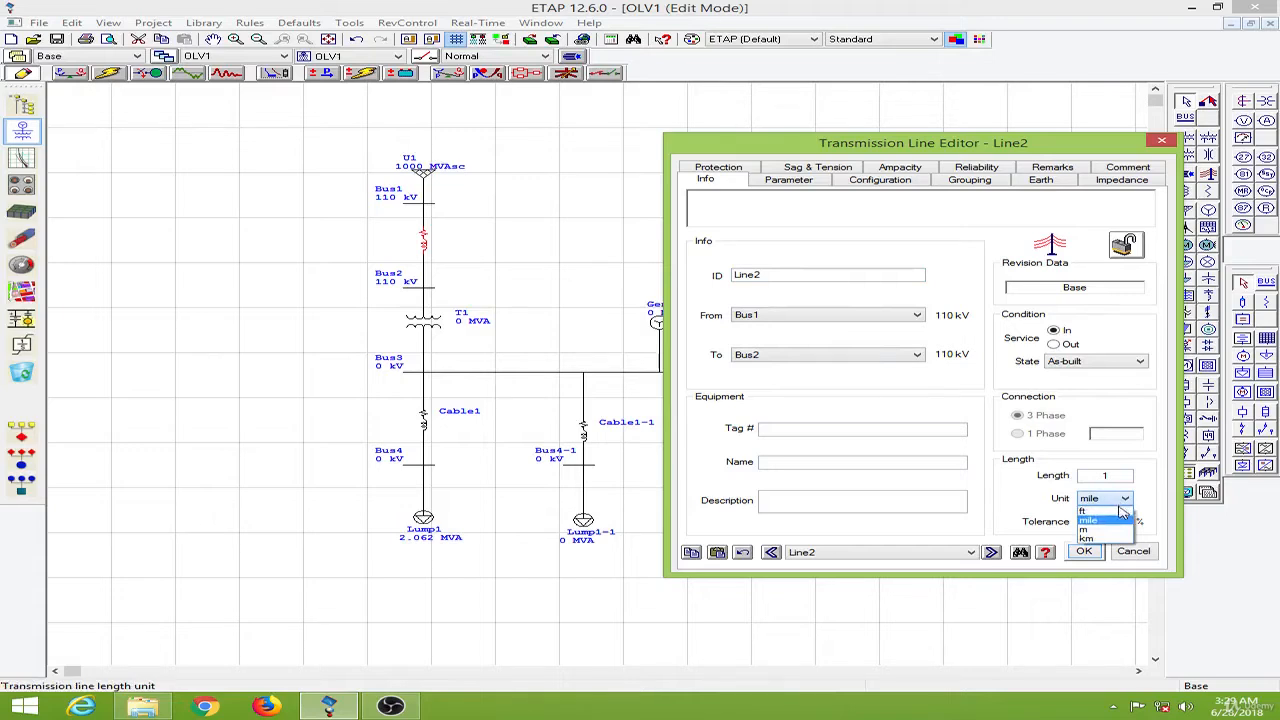
left_click(1087, 538)
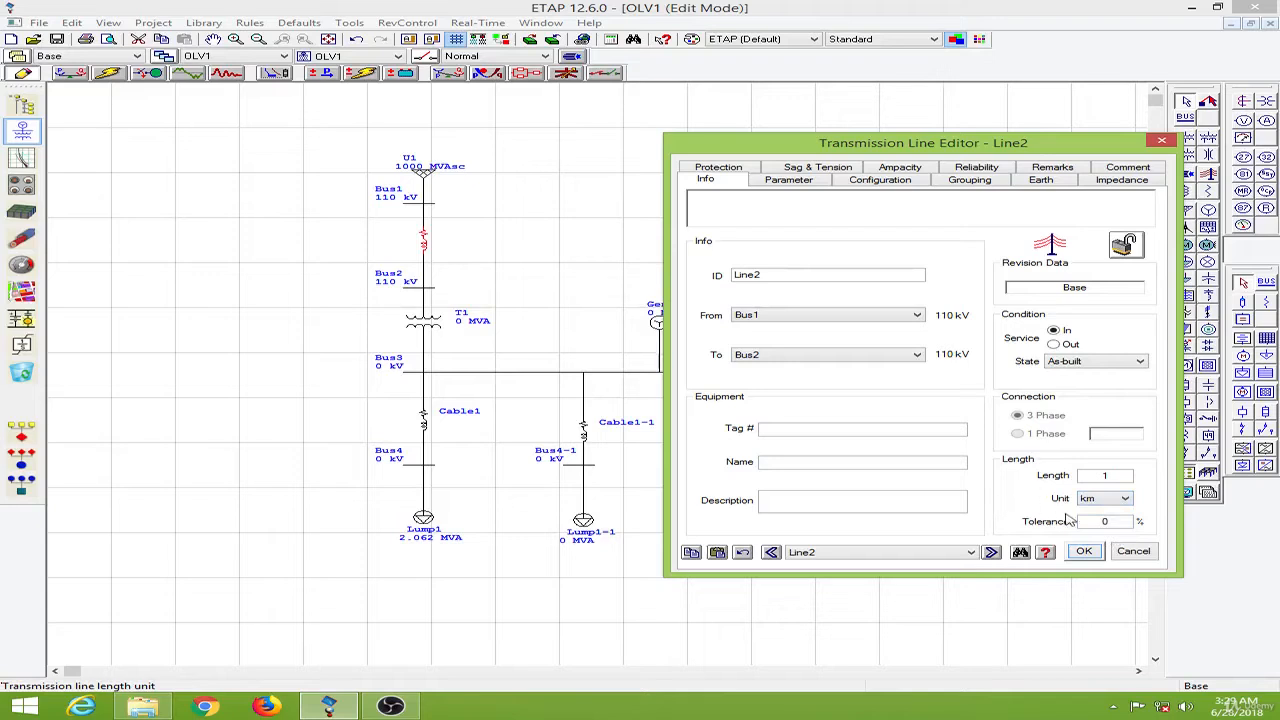
- Set the line length to 5 km and the length tolerance to 5 %
left_click(1108, 478)
type("5")
left_click(1122, 521)
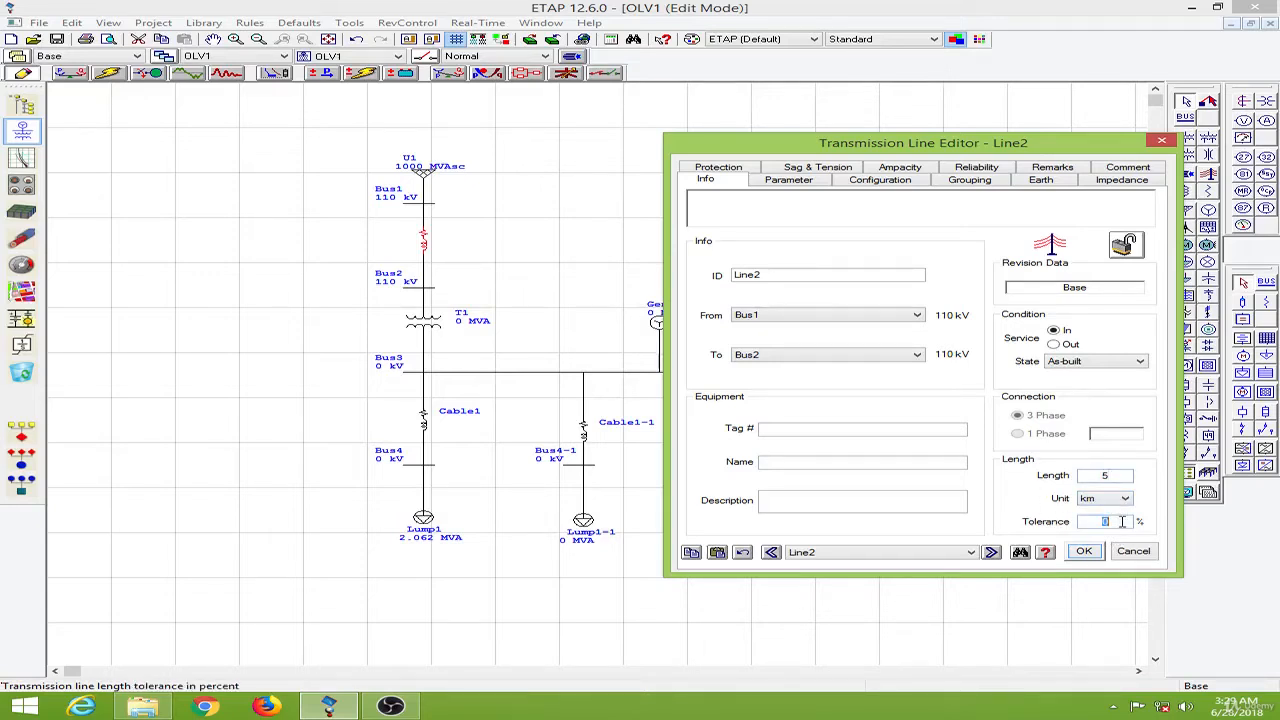
type("5")
- Pick the phase conductor ACSR Pigeon 3/0 from the T&D Book library and the default EPRI 3 No.10 ground wire
left_click(789, 181)
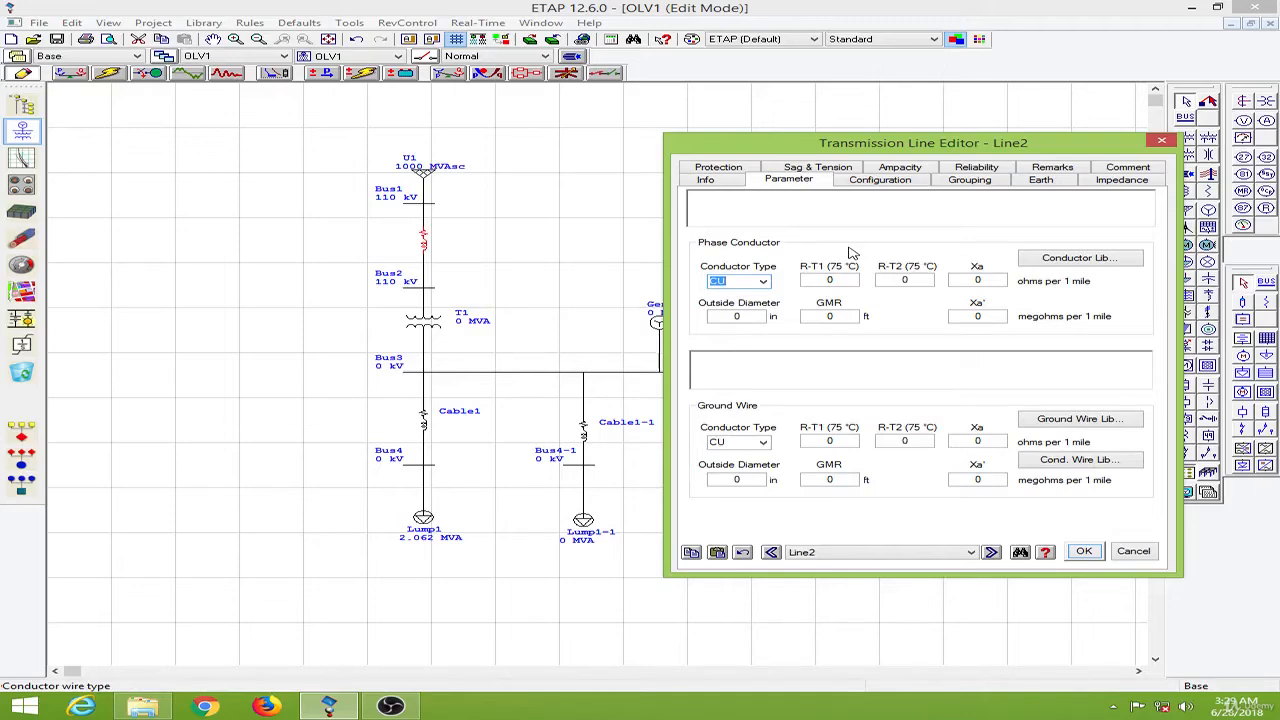
left_click(1055, 260)
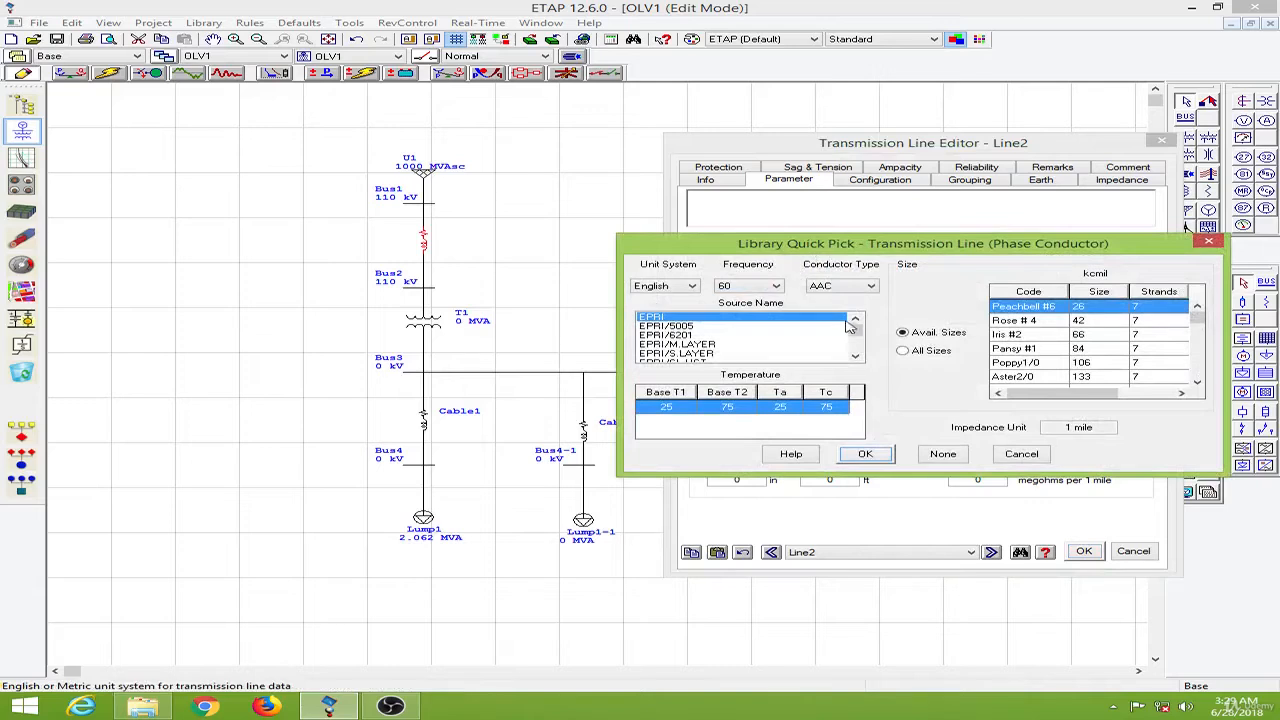
left_click_drag(855, 328, 855, 345)
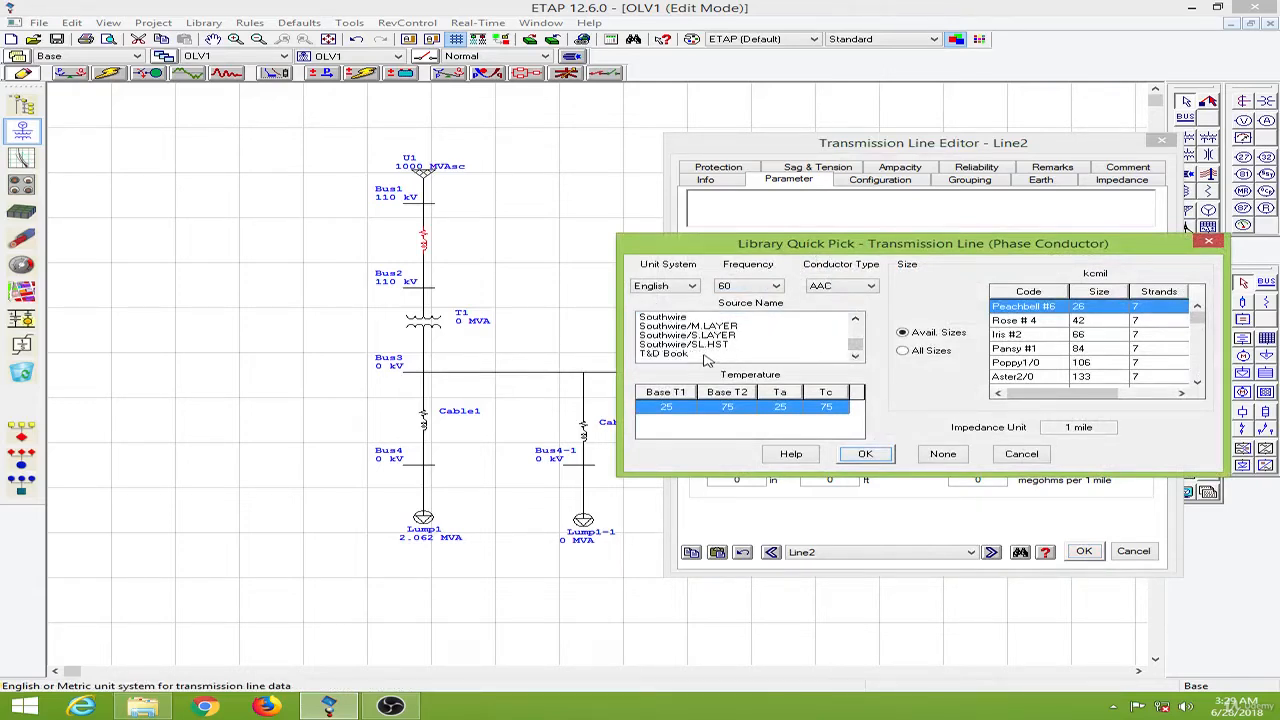
left_click(692, 355)
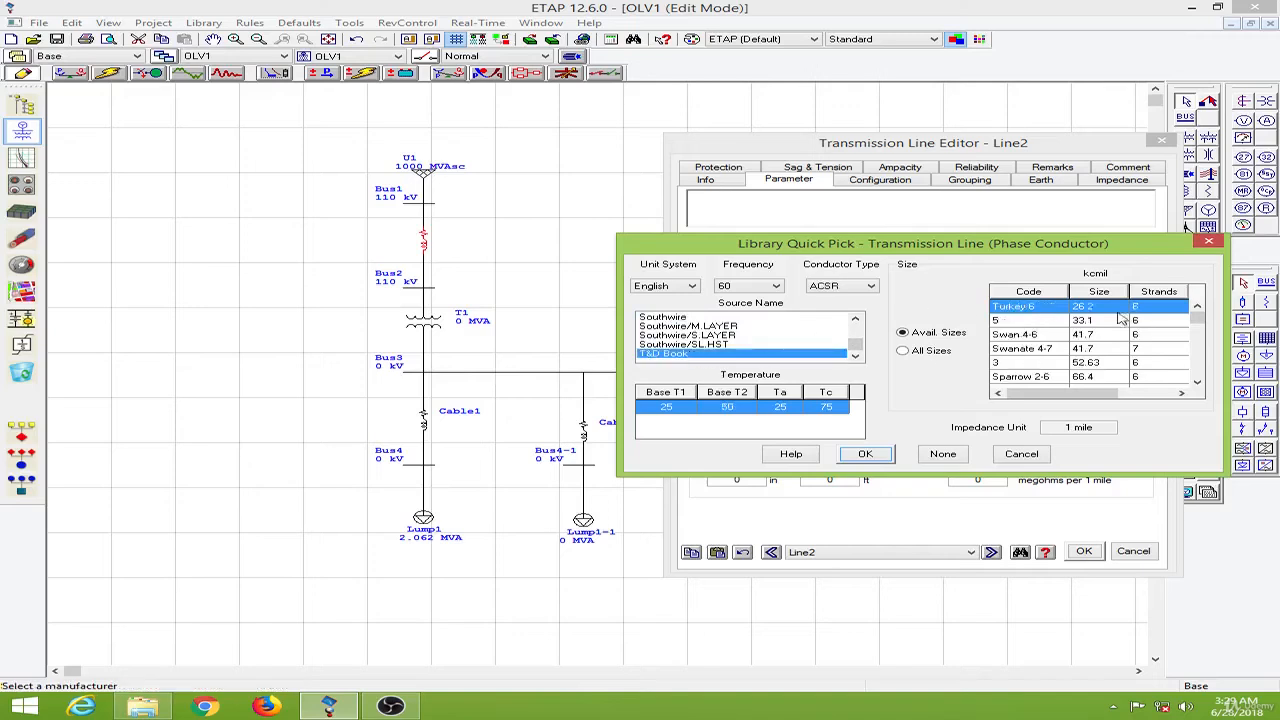
left_click_drag(1202, 314, 1200, 326)
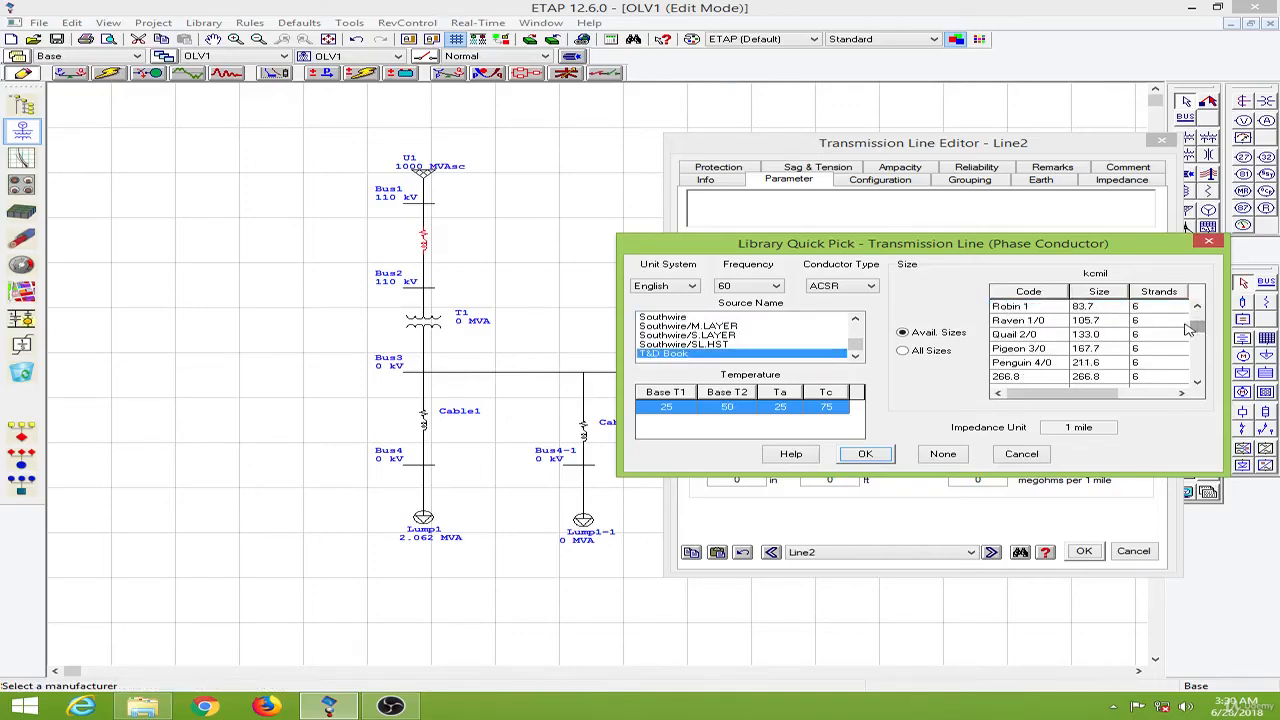
left_click(1032, 350)
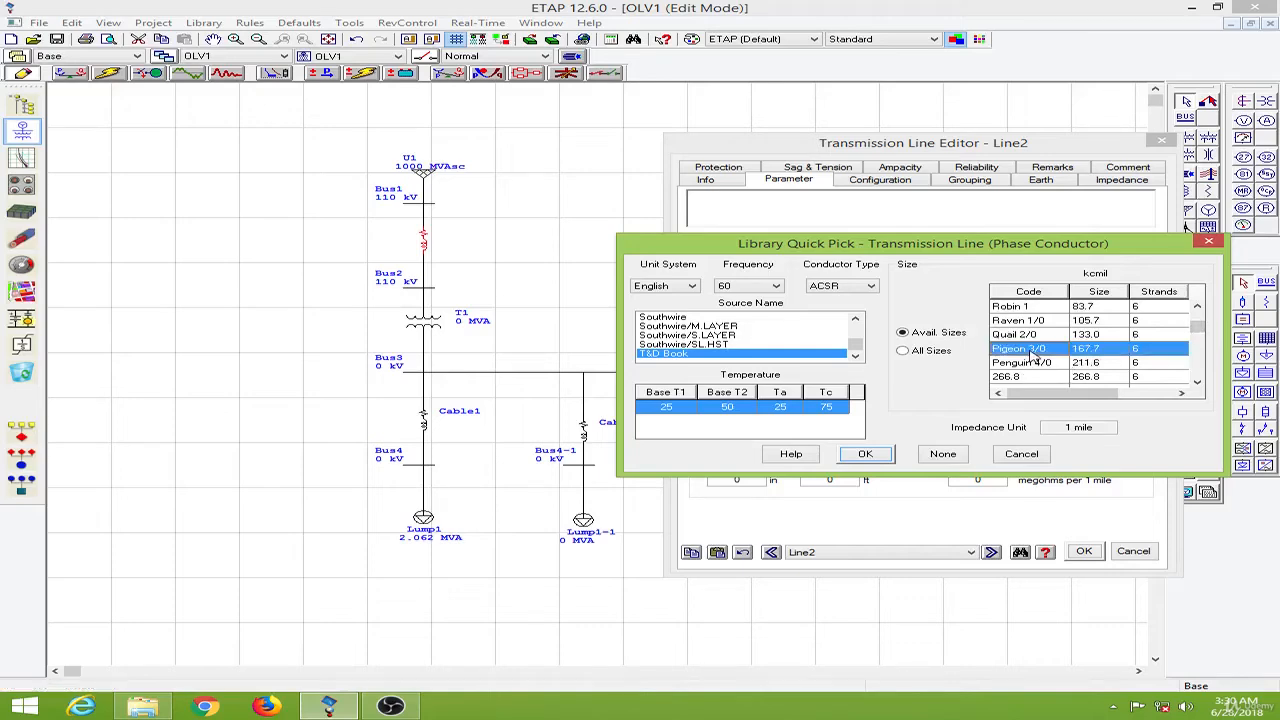
left_click(866, 455)
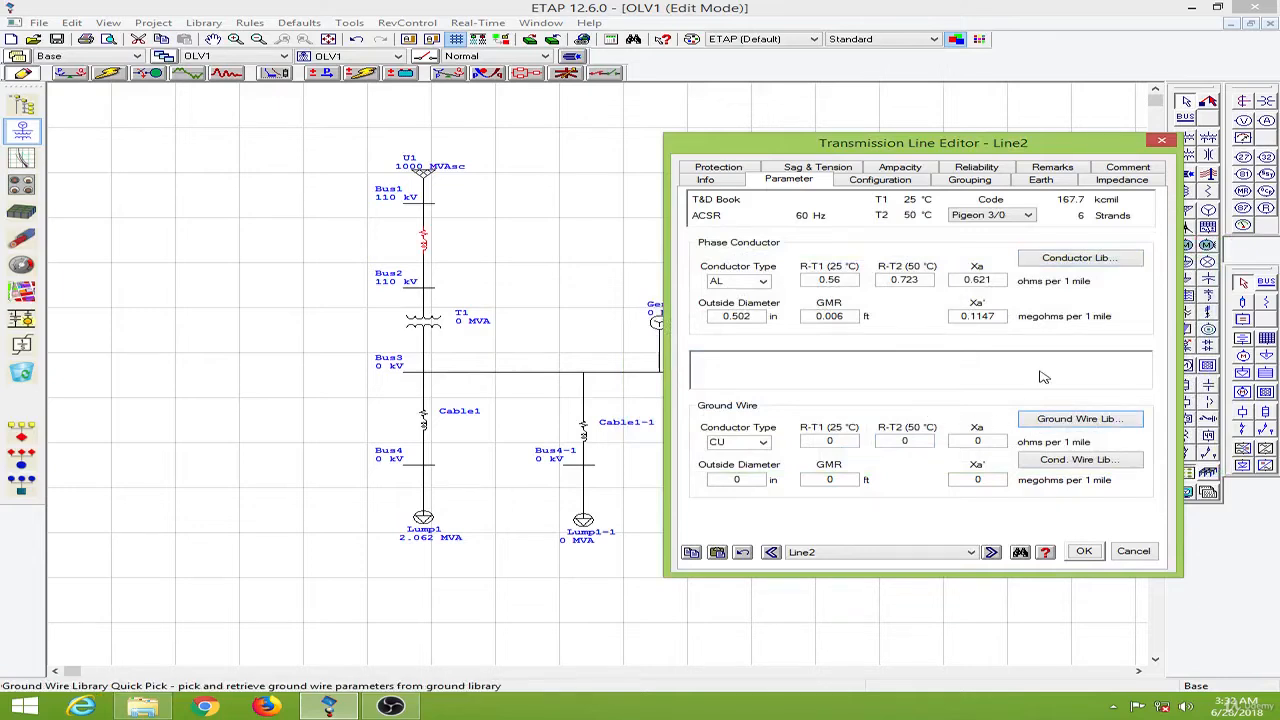
left_click(1093, 421)
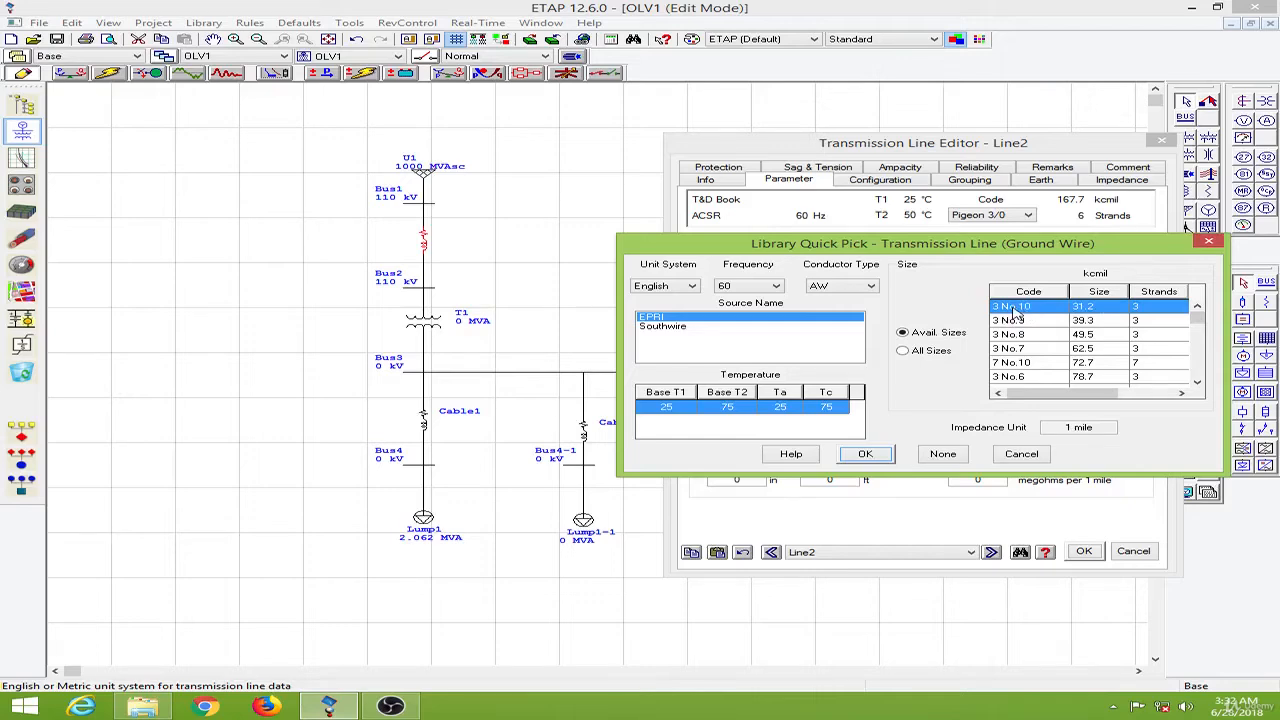
left_click(880, 460)
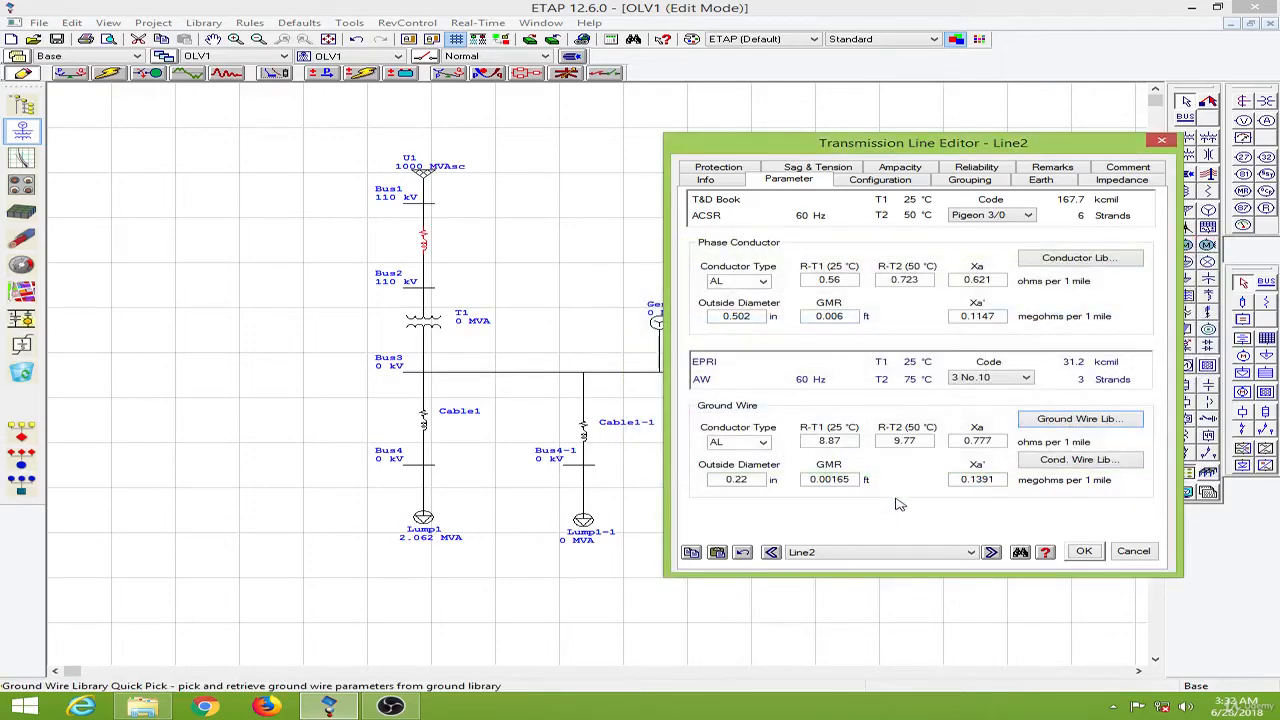
- Set the line's horizontal configuration with 30 ft phase height and 2 ft AB spacing
left_click(881, 181)
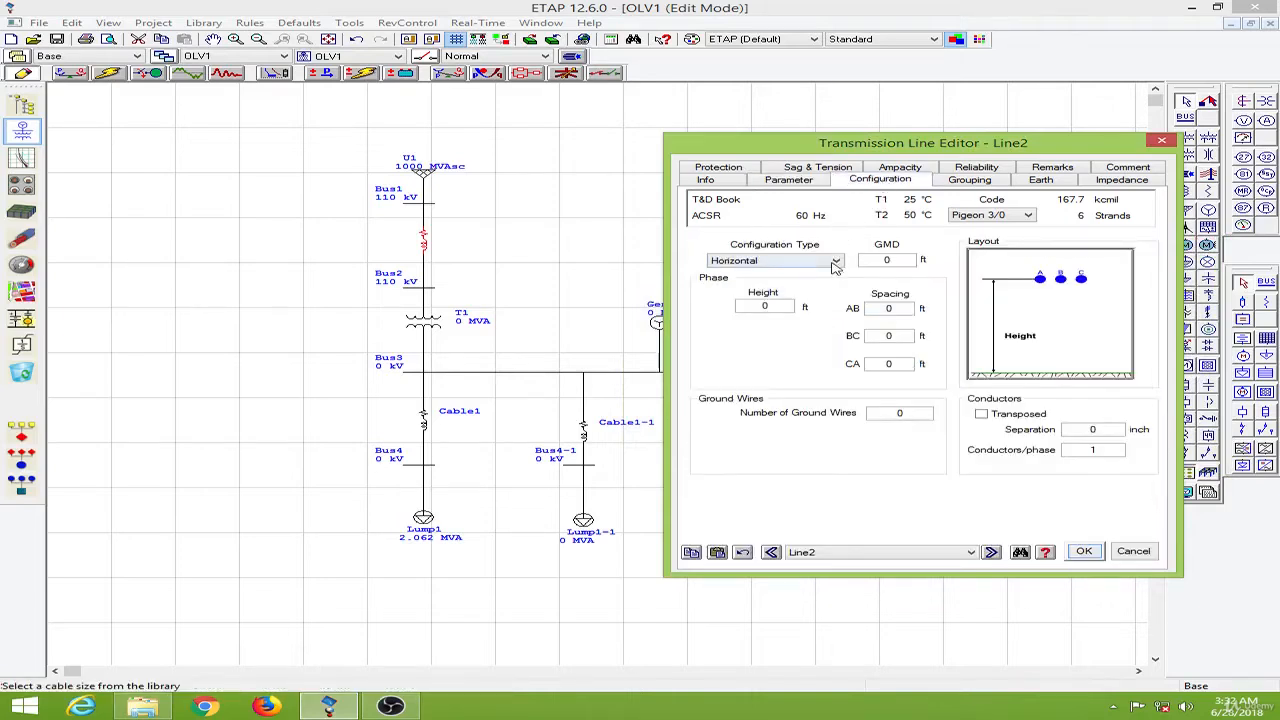
left_click(785, 307)
type("30")
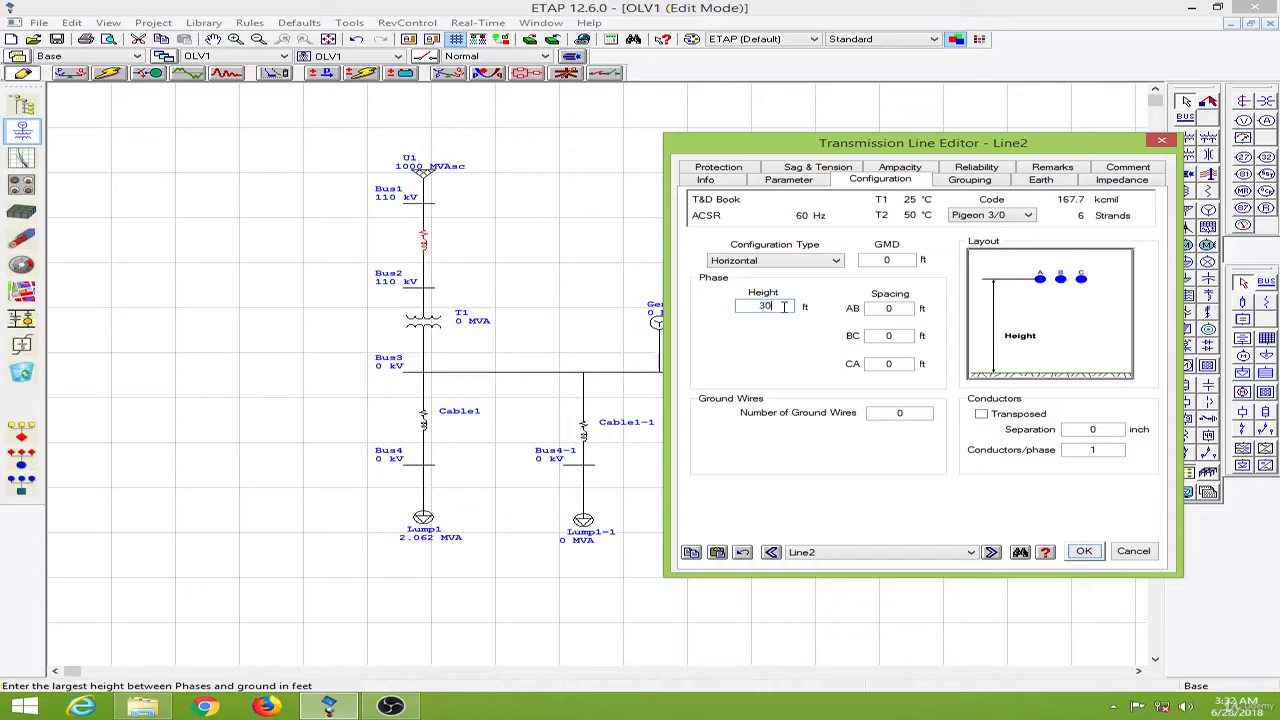
left_click(909, 310)
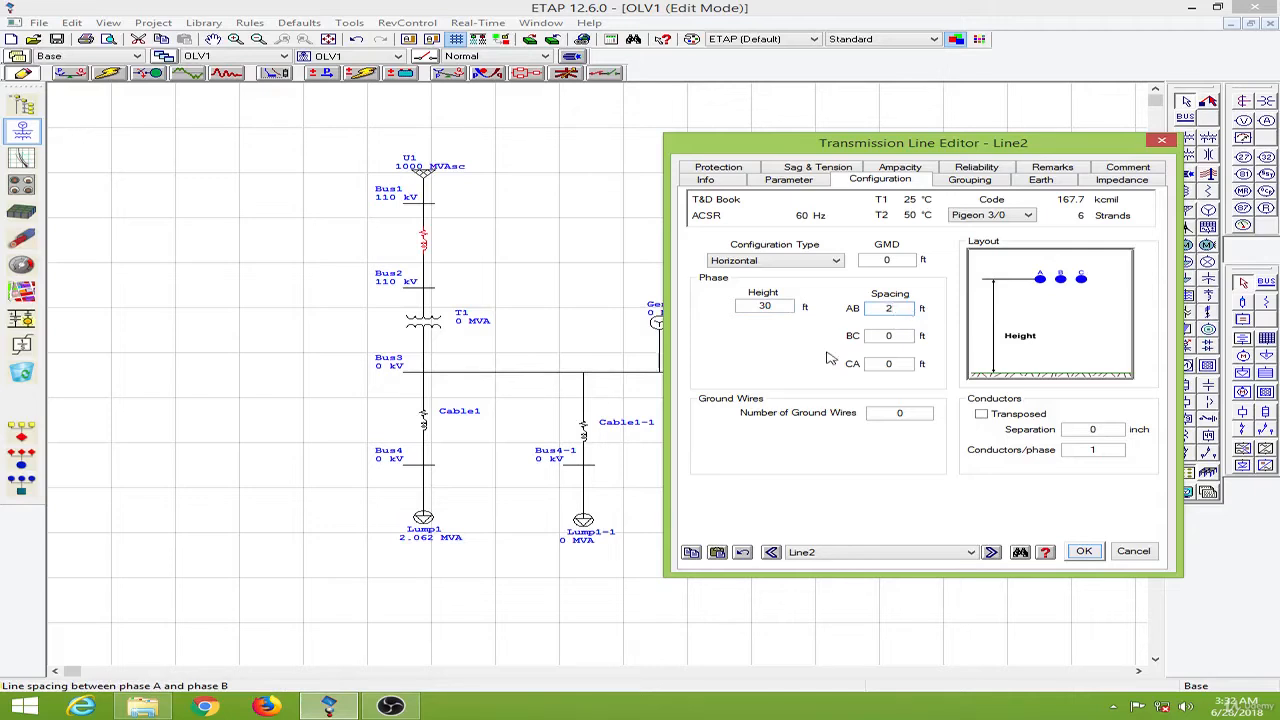
type("2")
key("Tab")
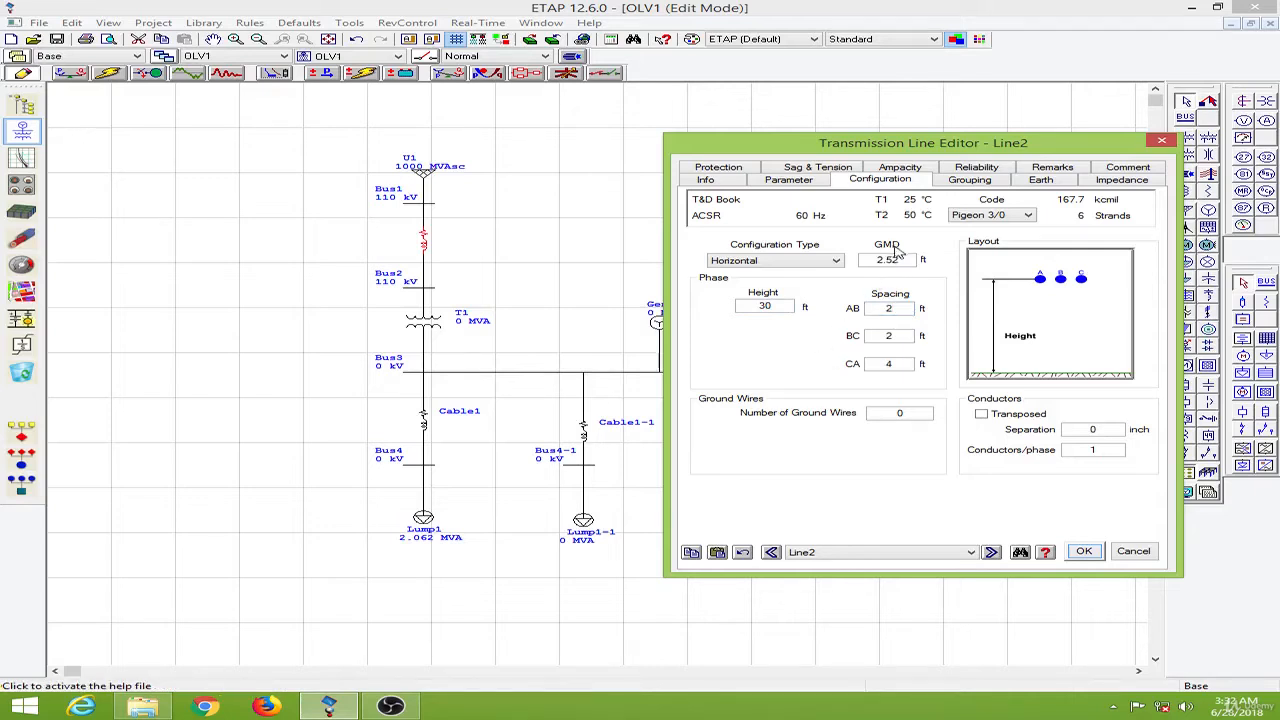
- Add one ground wire to the transmission line's configuration and close the line editor
left_click(921, 415)
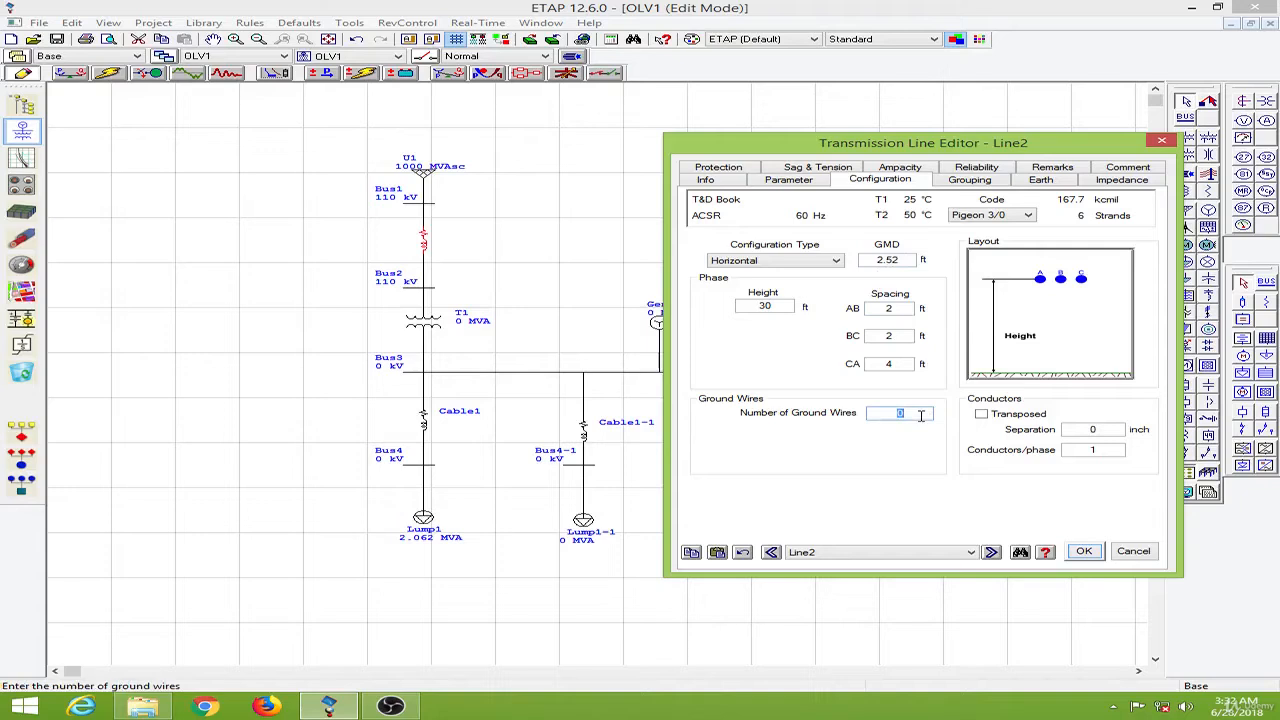
type("1")
key("Tab")
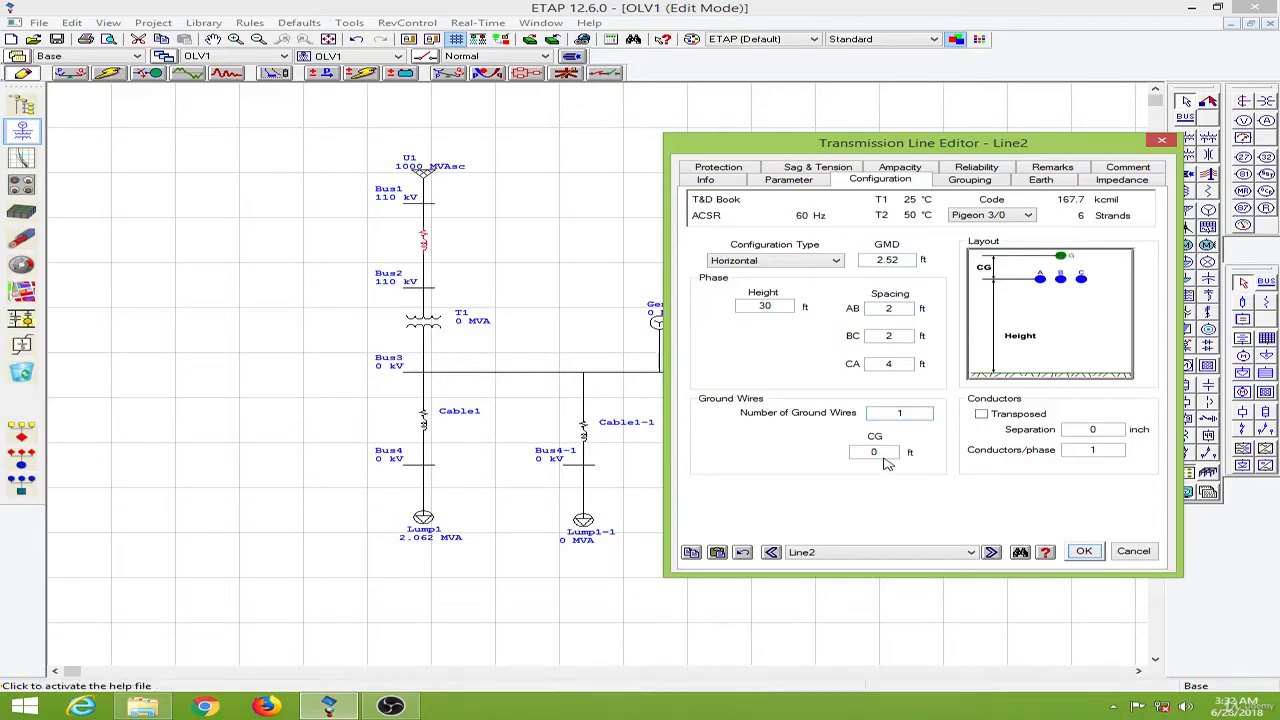
left_click(883, 454)
left_click(1084, 551)
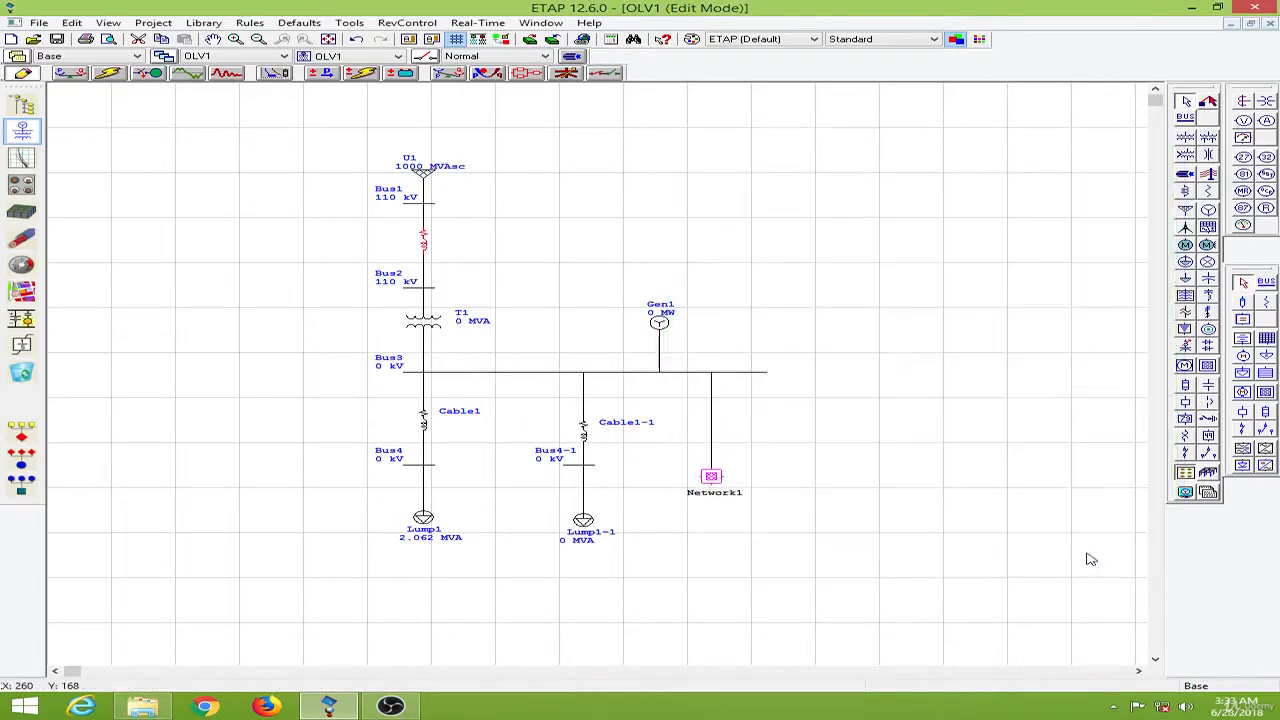
- Open transformer T1's editor and set its rated power to 12.5 MVA
double_click(428, 323)
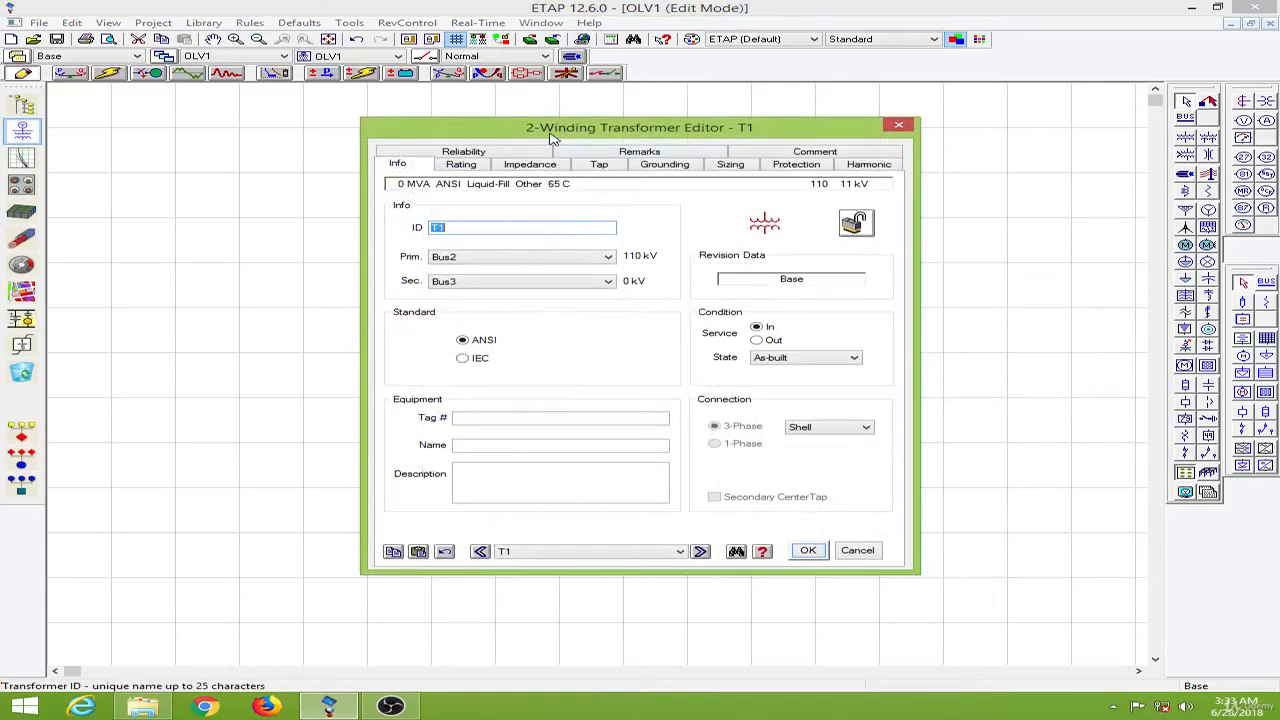
left_click_drag(560, 140, 800, 148)
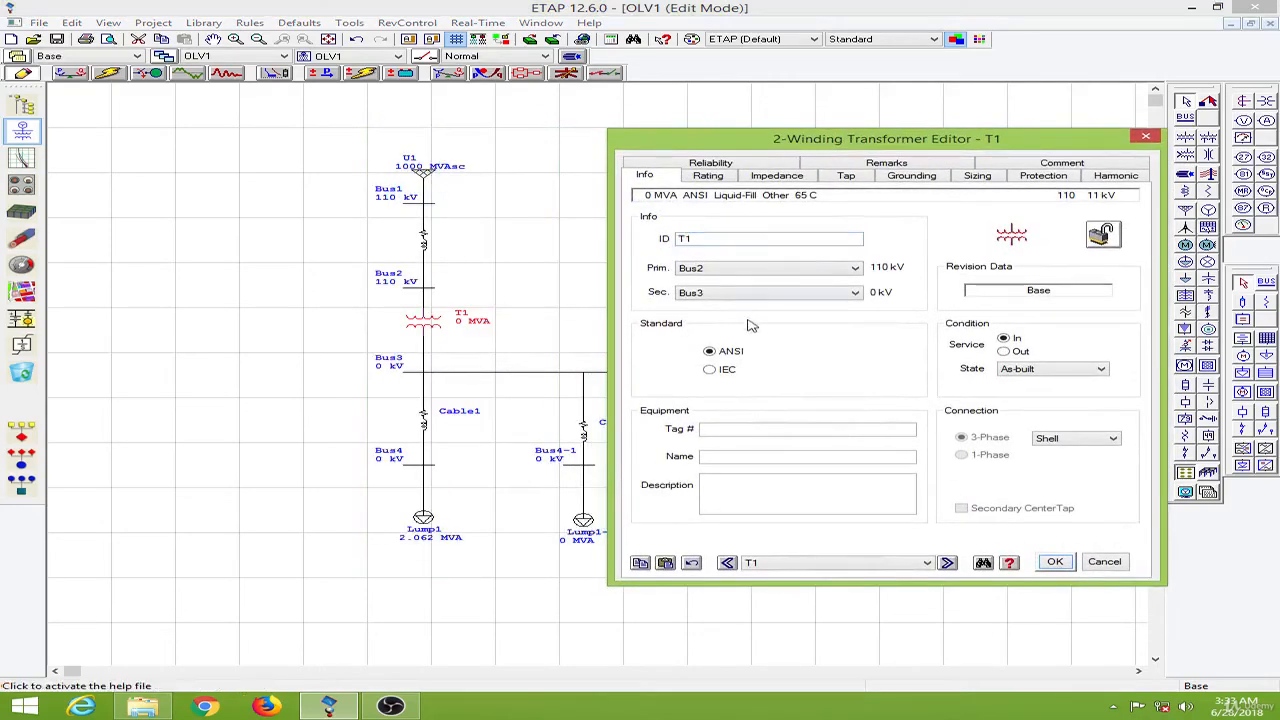
left_click(698, 238)
left_click(716, 177)
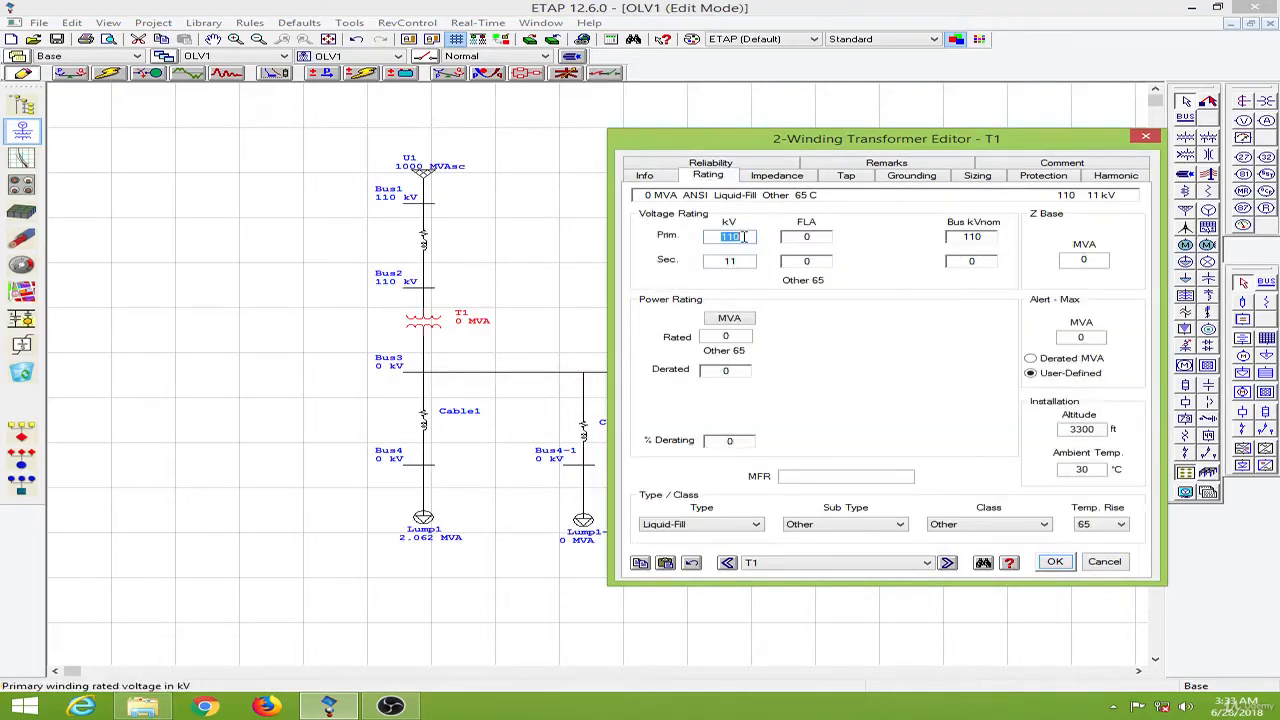
left_click(744, 260)
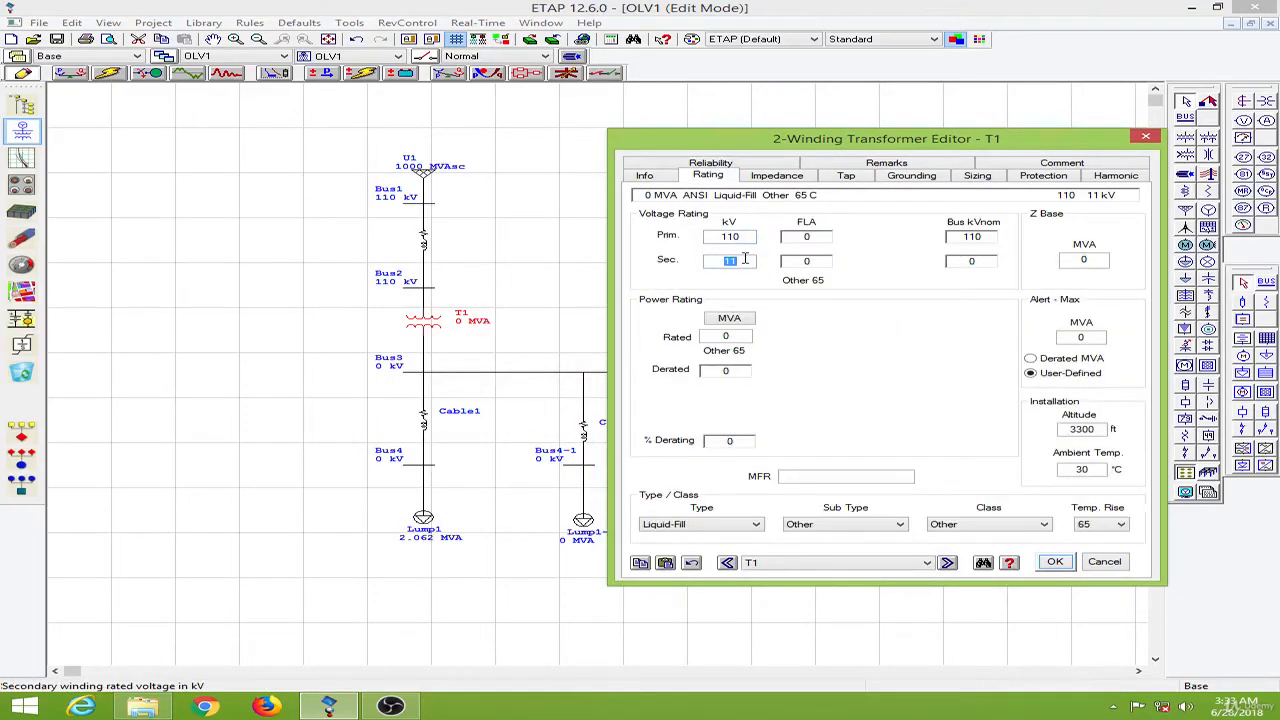
left_click(703, 336)
type("12.")
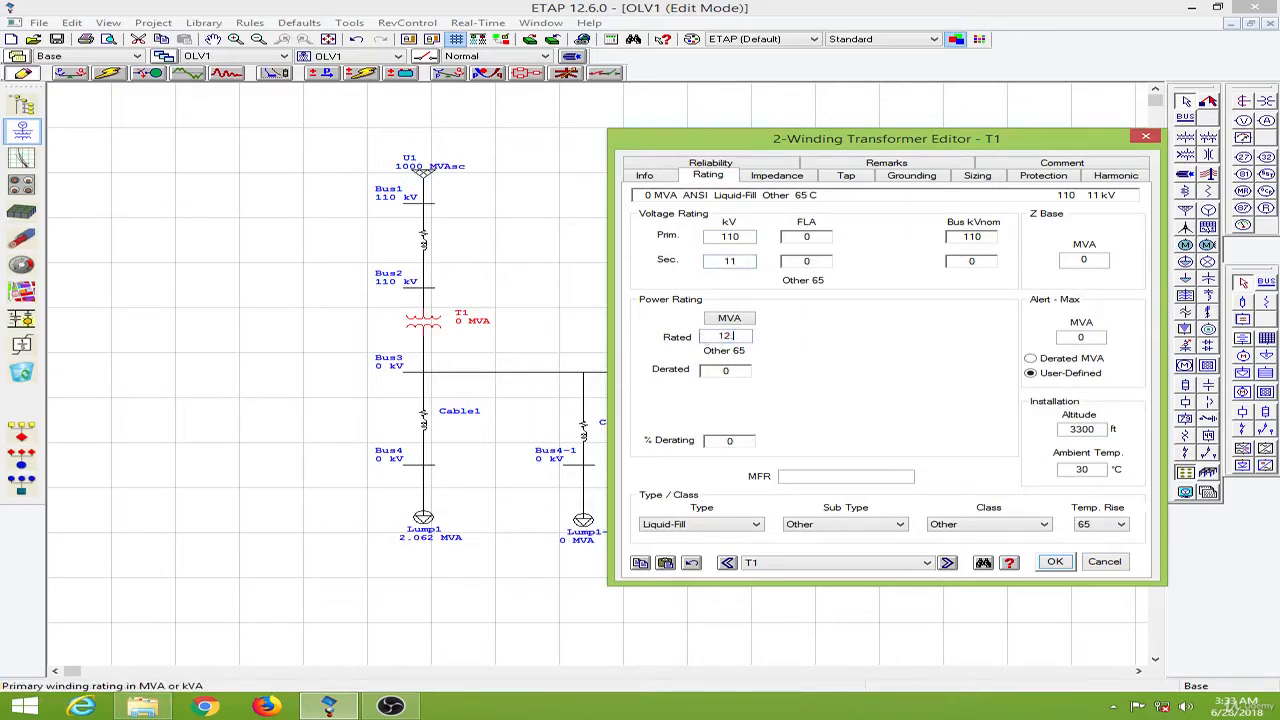
type("5")
left_click(872, 363)
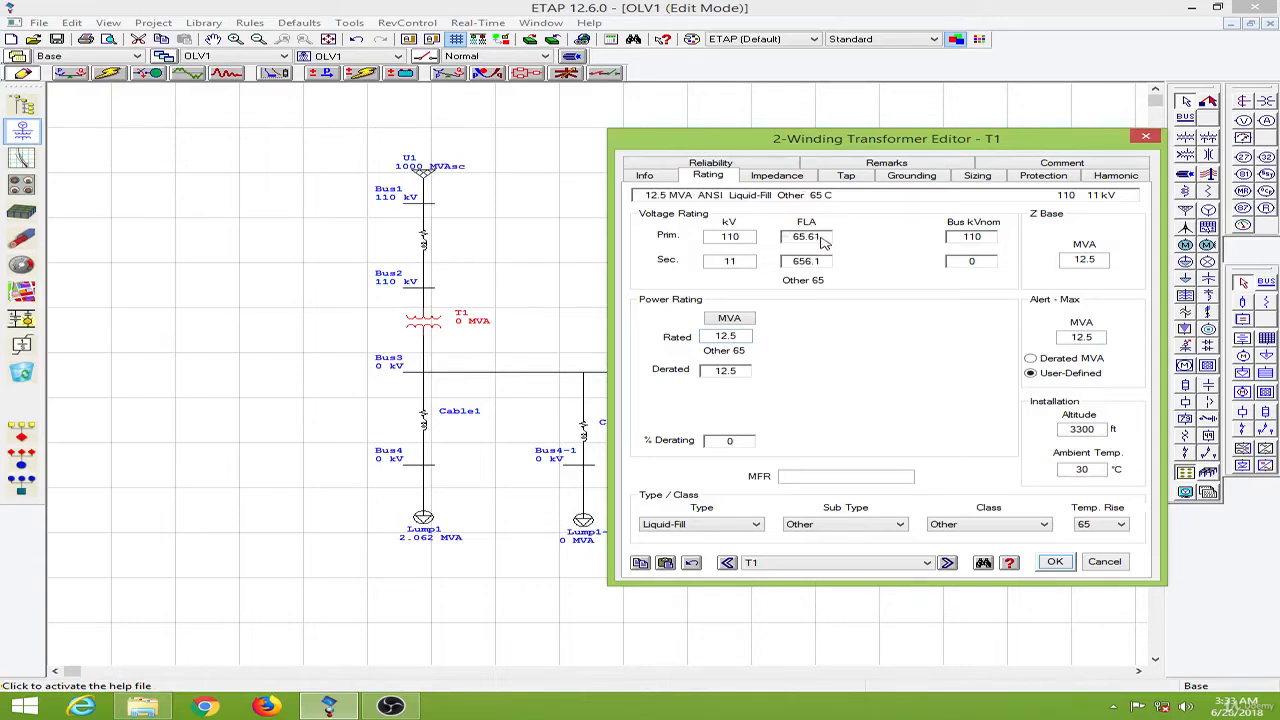
- Apply typical Z and X/R impedance values and typical no-load test data to T1, then close its editor
left_click(778, 176)
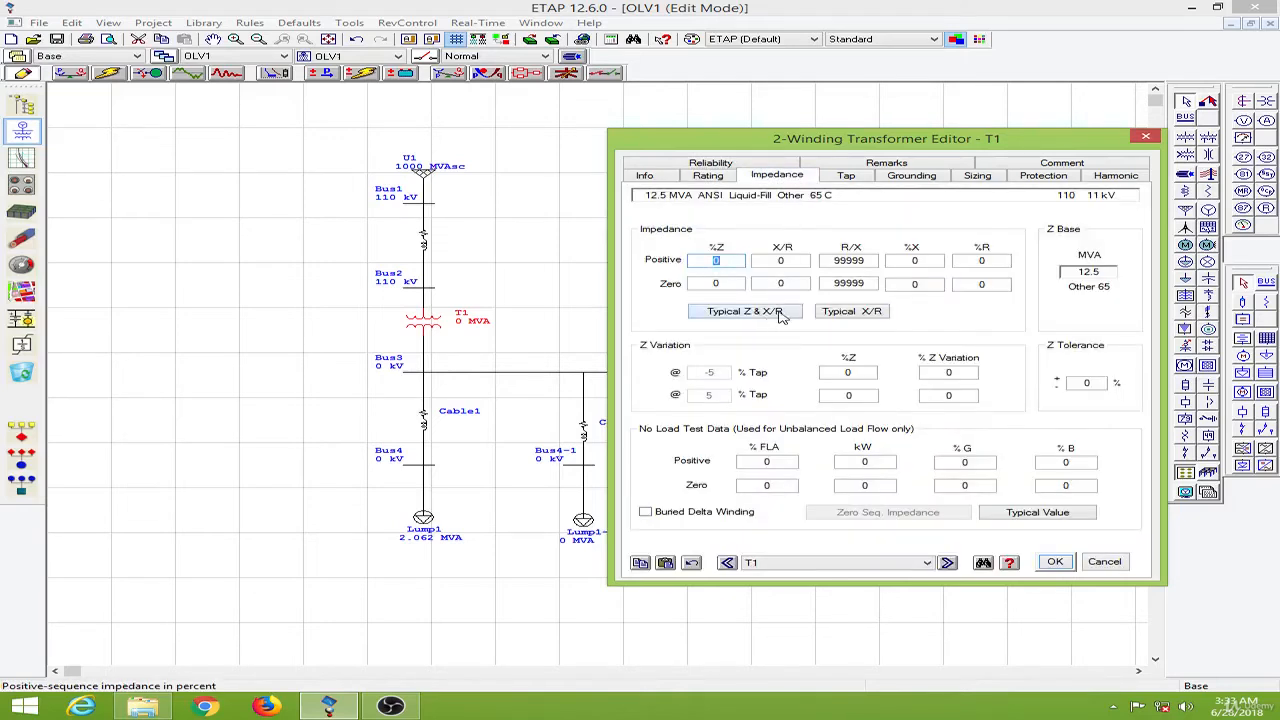
left_click(745, 311)
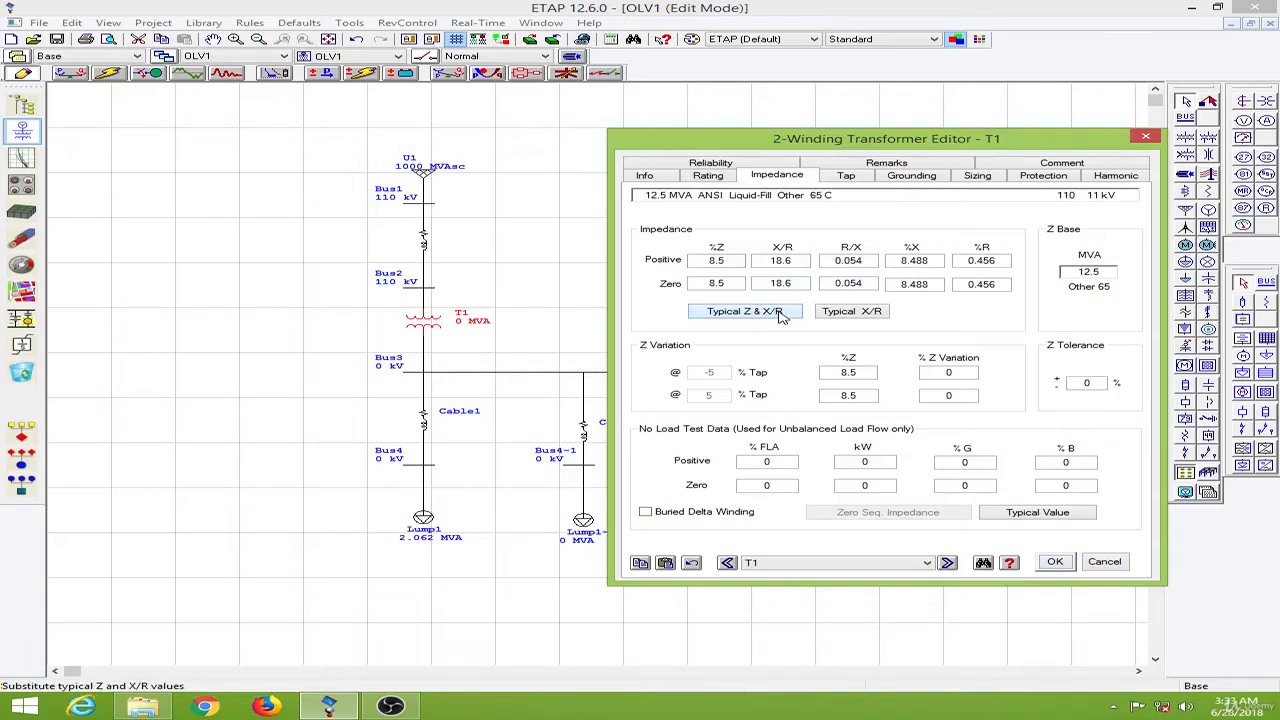
left_click(1050, 517)
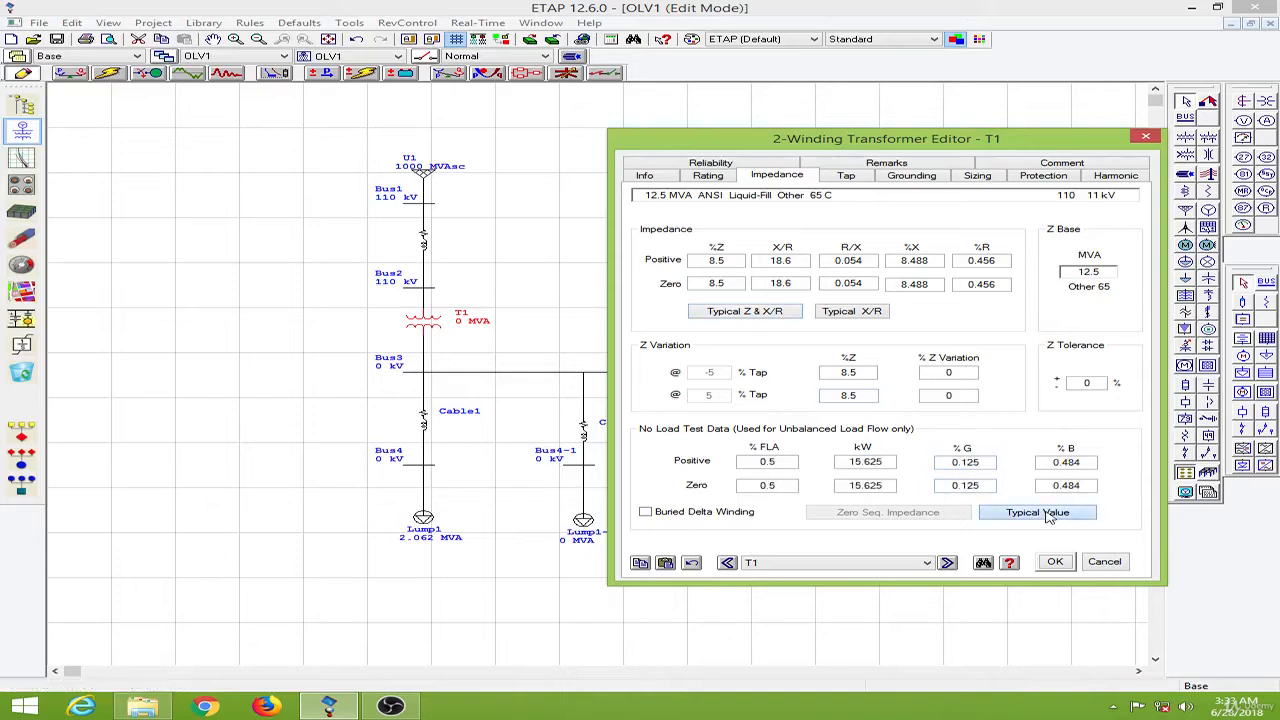
left_click(1056, 563)
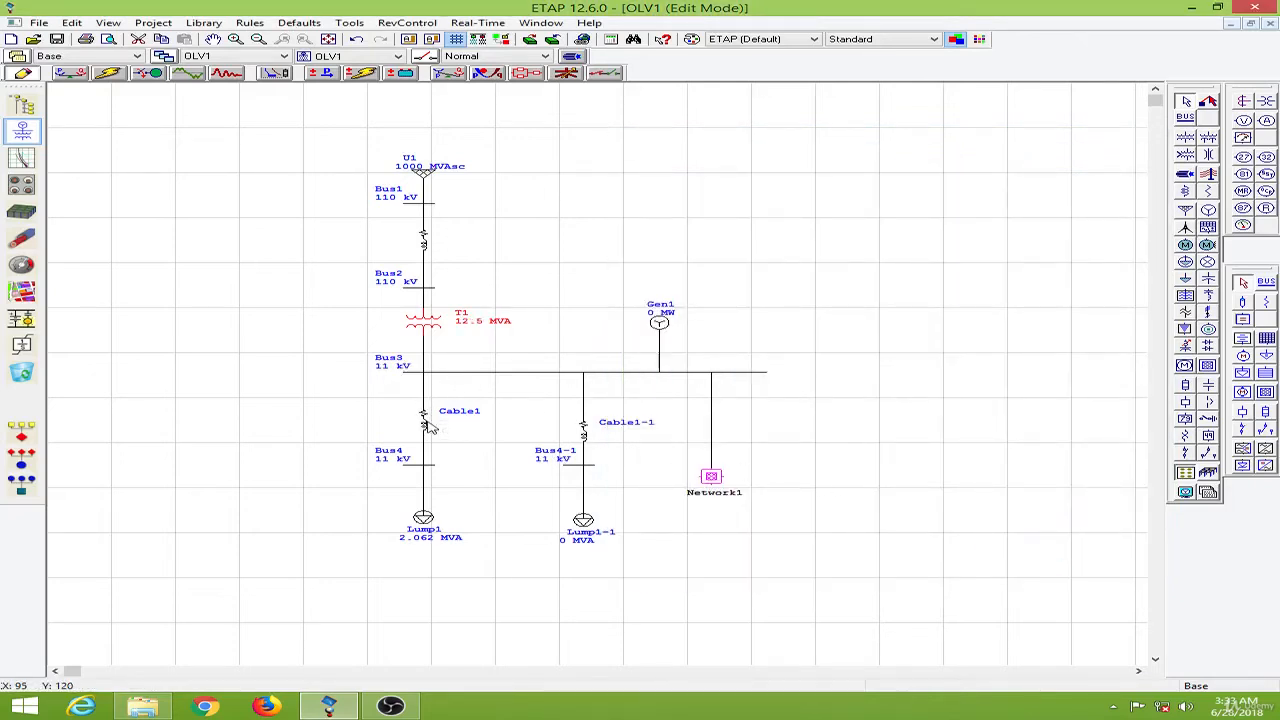
- Open Cable1's editor and set its length to 10 ft
double_click(428, 427)
left_click(710, 373)
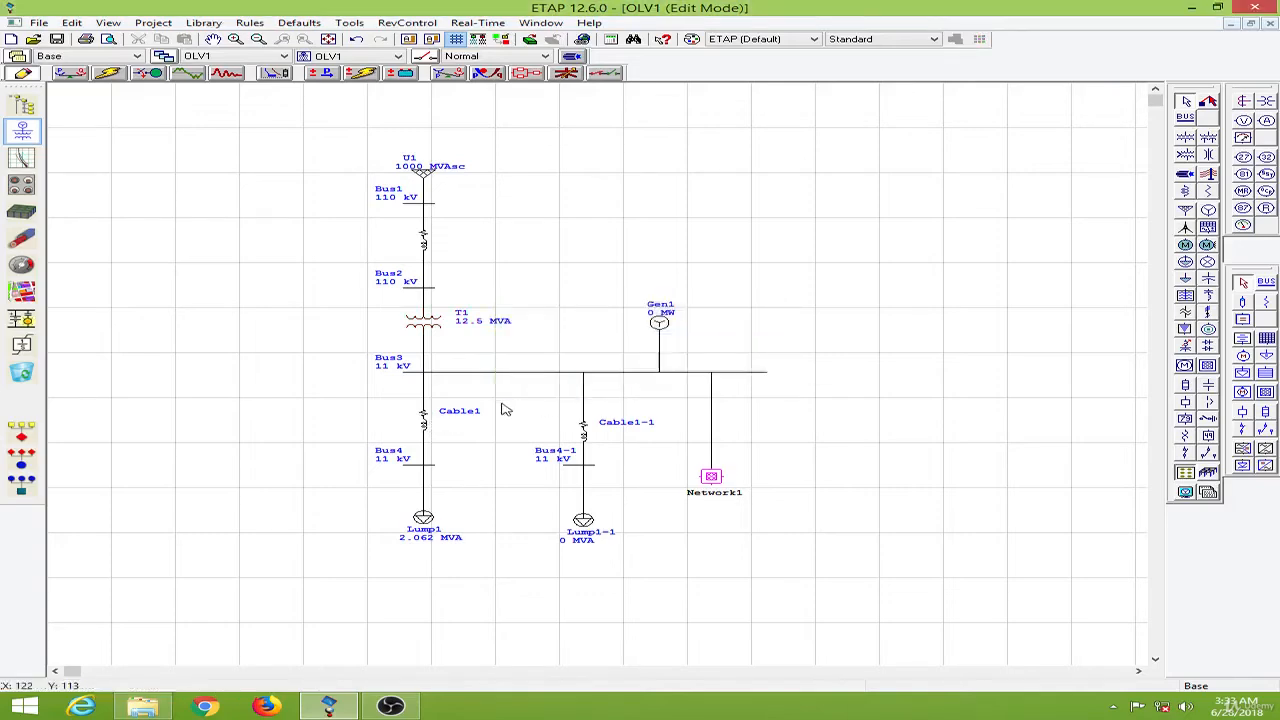
double_click(428, 427)
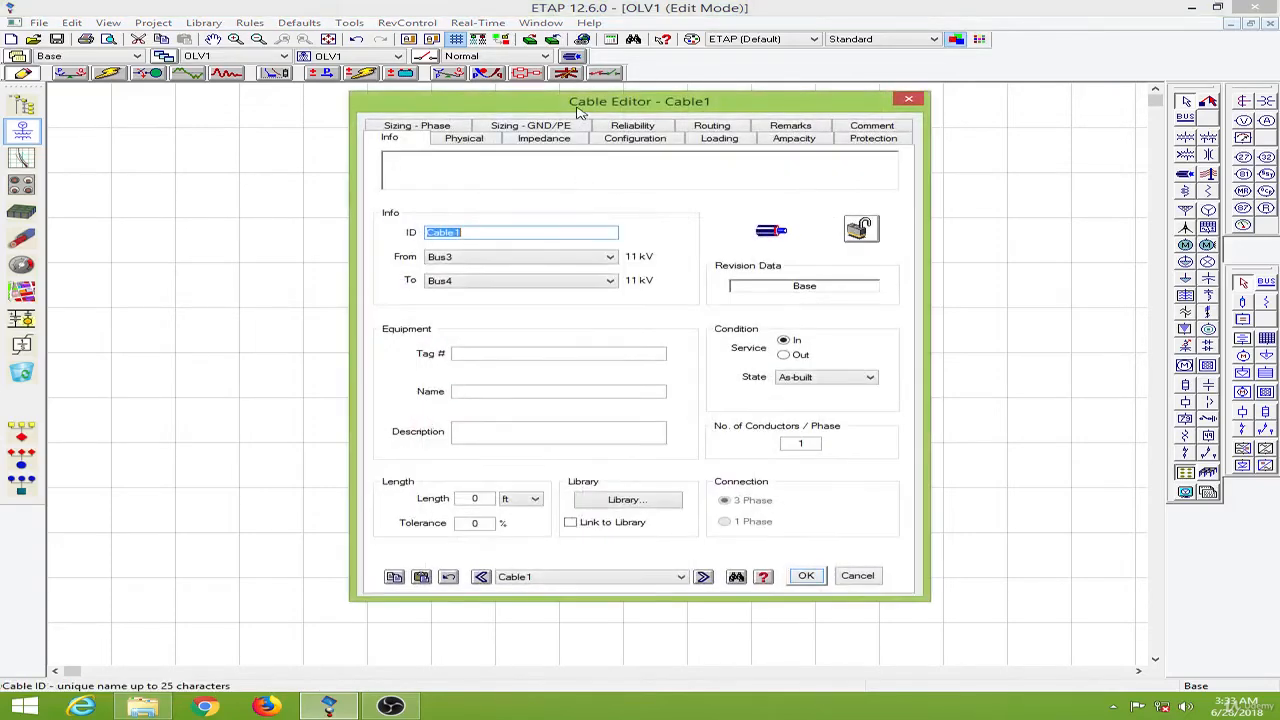
left_click_drag(576, 112, 836, 111)
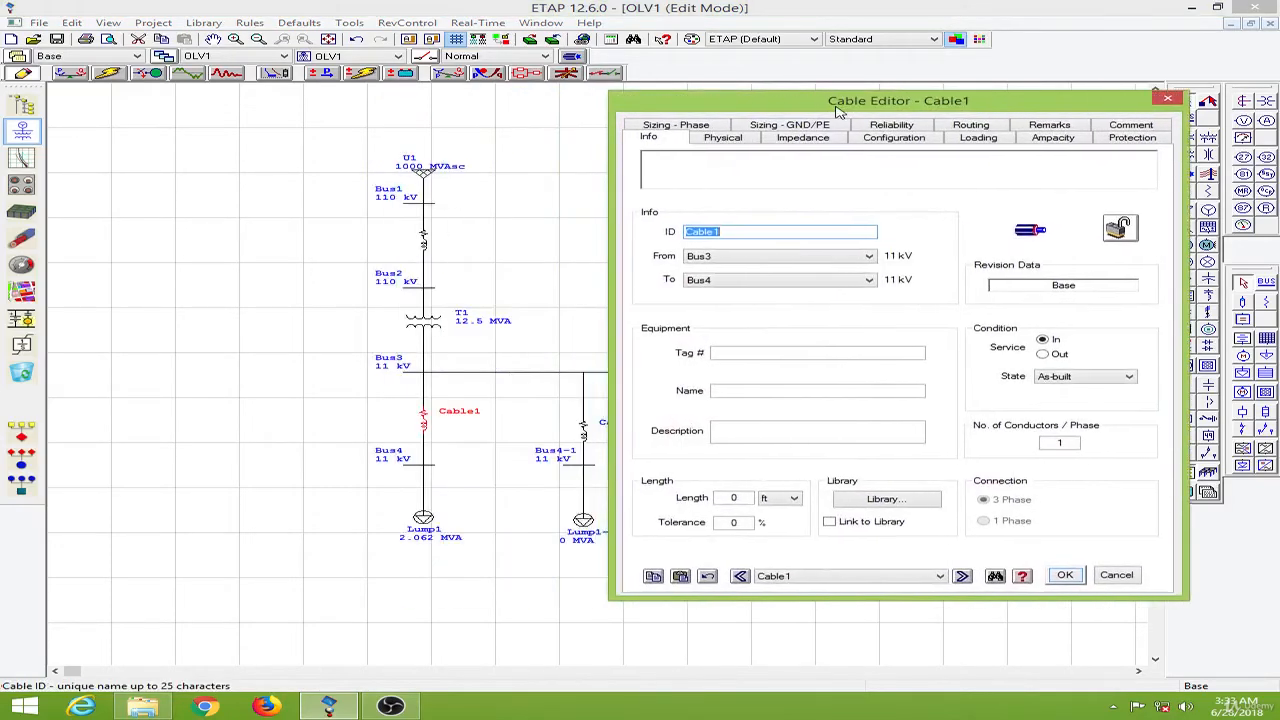
double_click(737, 498)
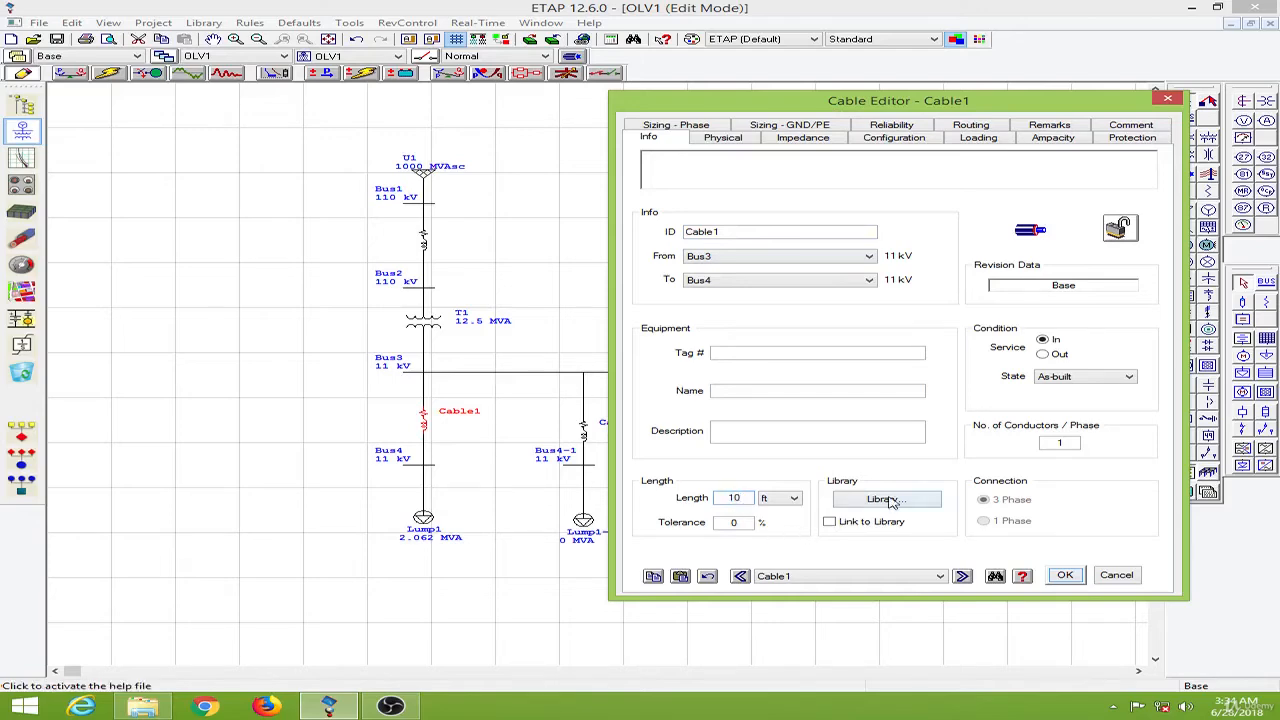
- Pick the 15 kV EPR copper cable in size 262 from the cable library for Cable1 and close its editor
left_click(884, 499)
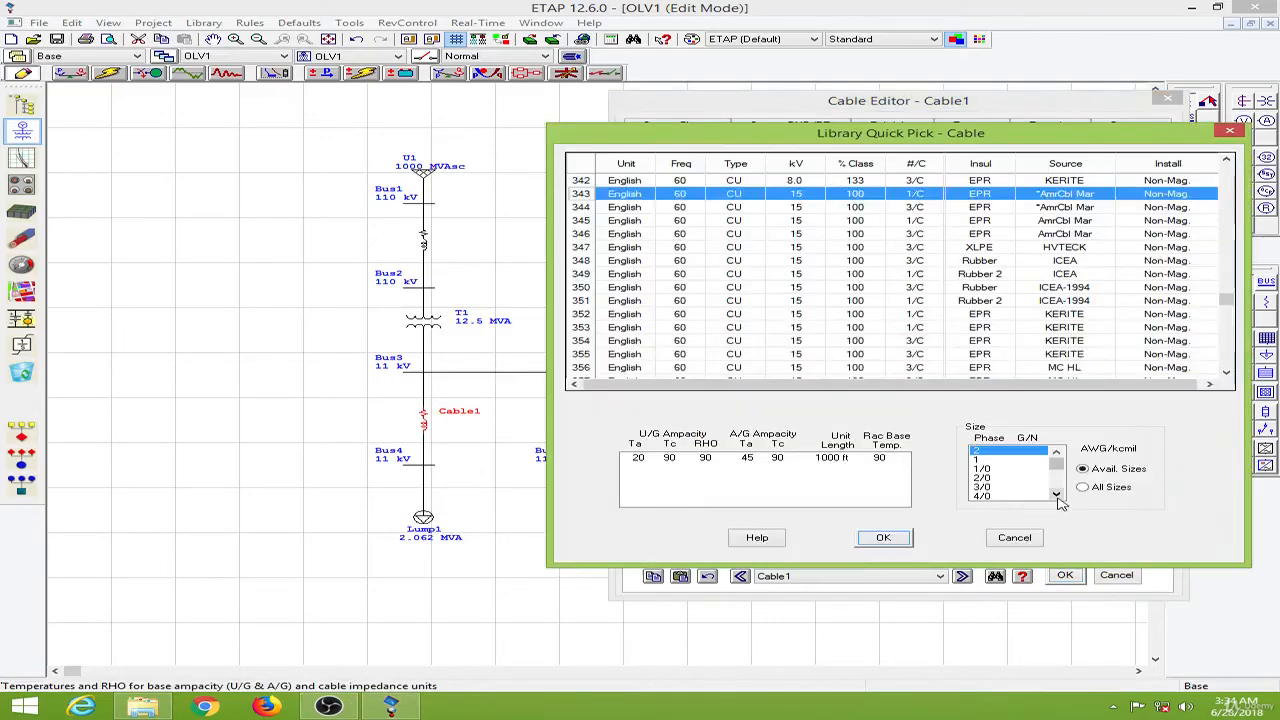
left_click(1056, 494)
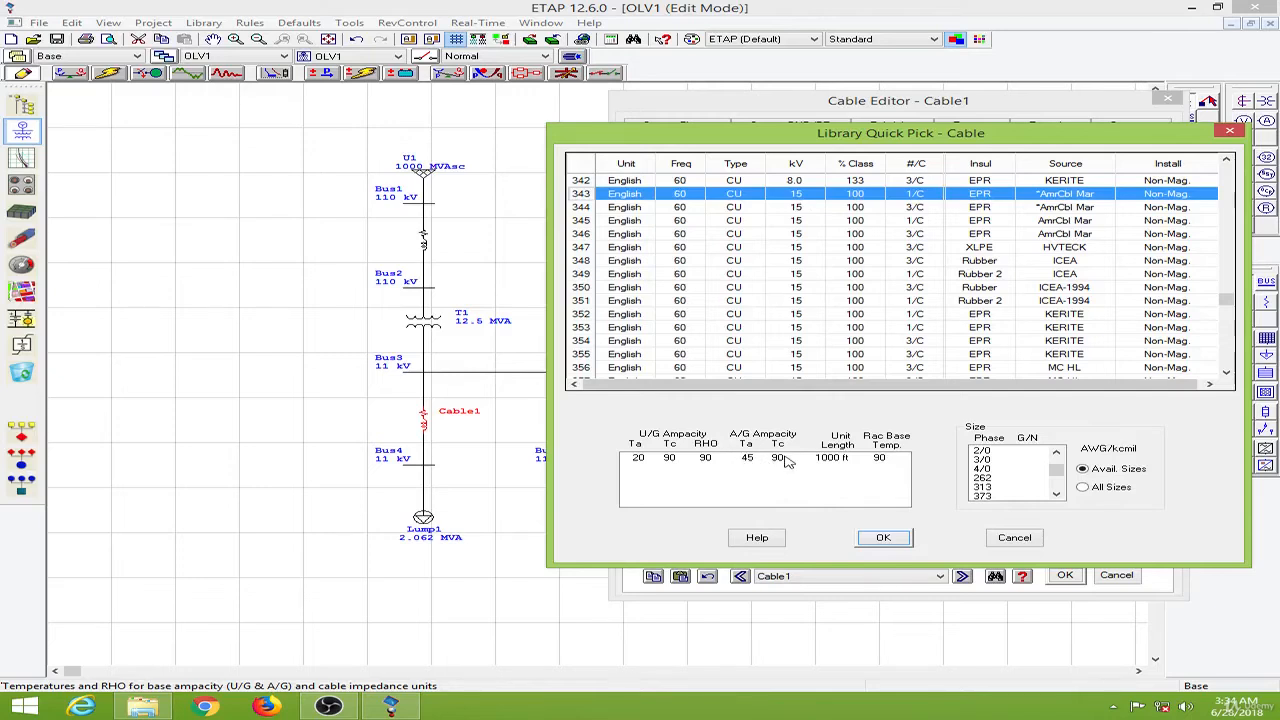
left_click(997, 479)
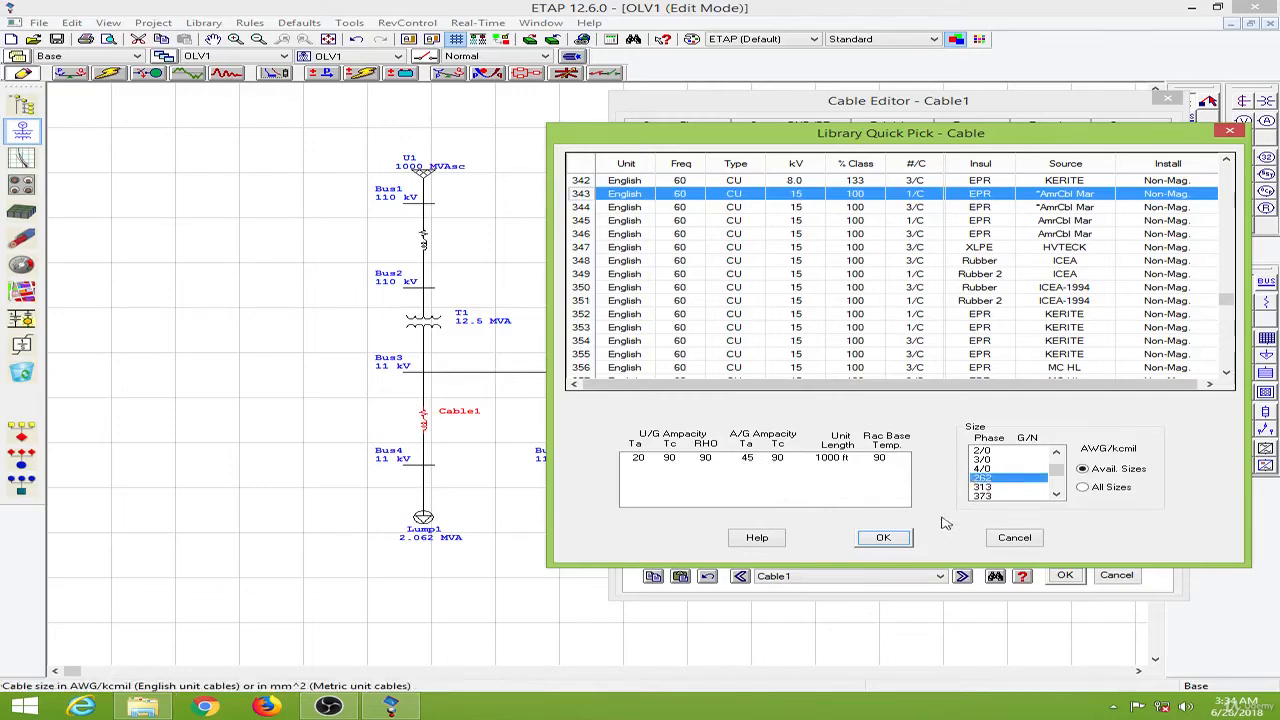
left_click(884, 539)
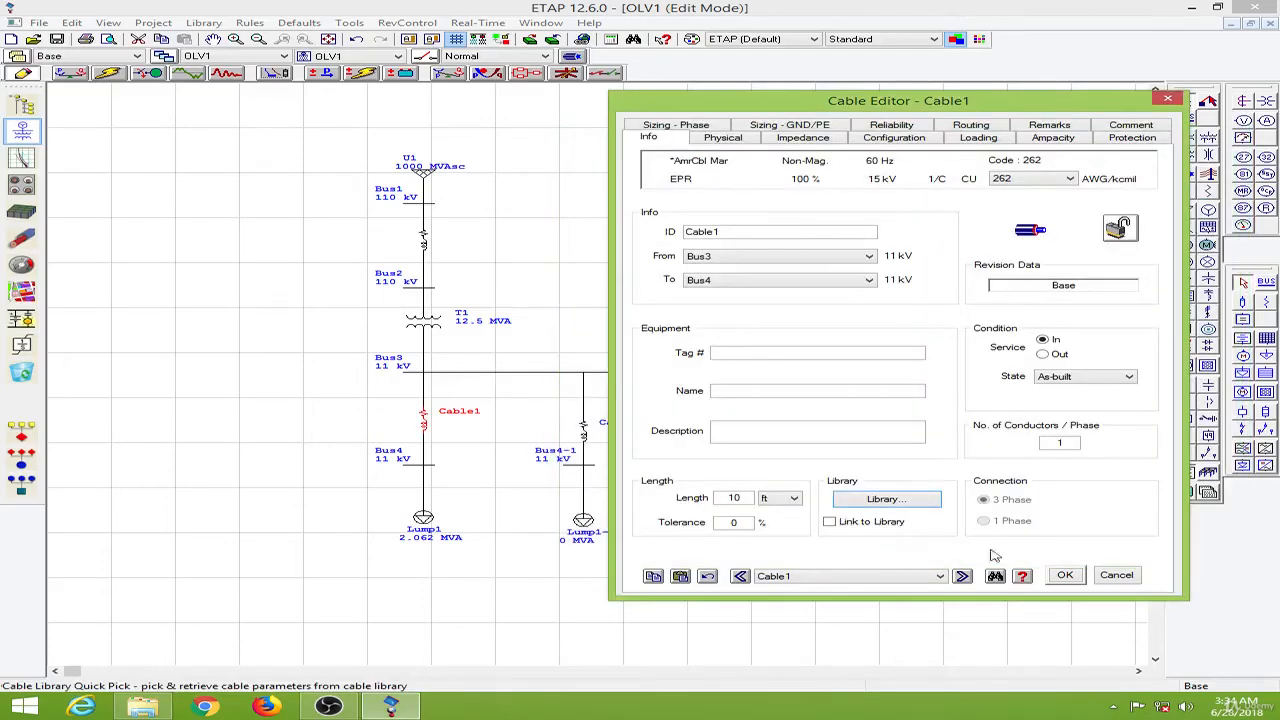
left_click(1066, 576)
- Open Cable1-1's editor and set its length to 15 ft
double_click(584, 428)
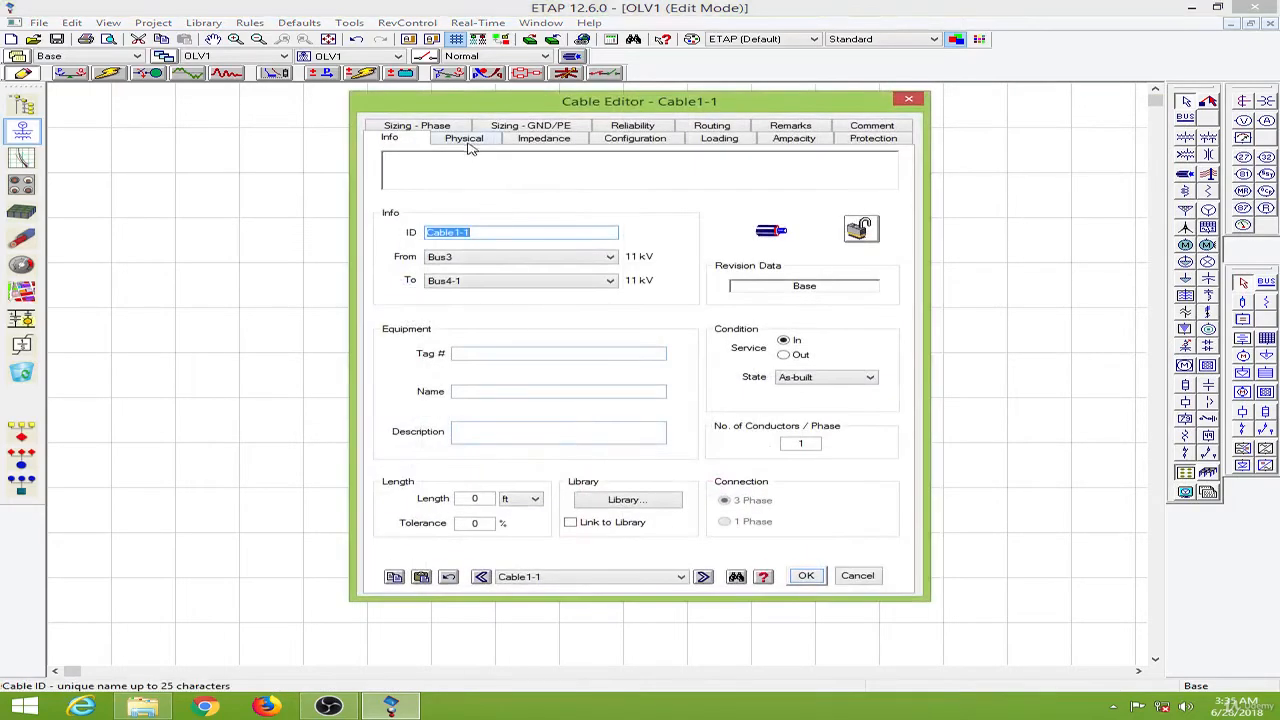
left_click(487, 503)
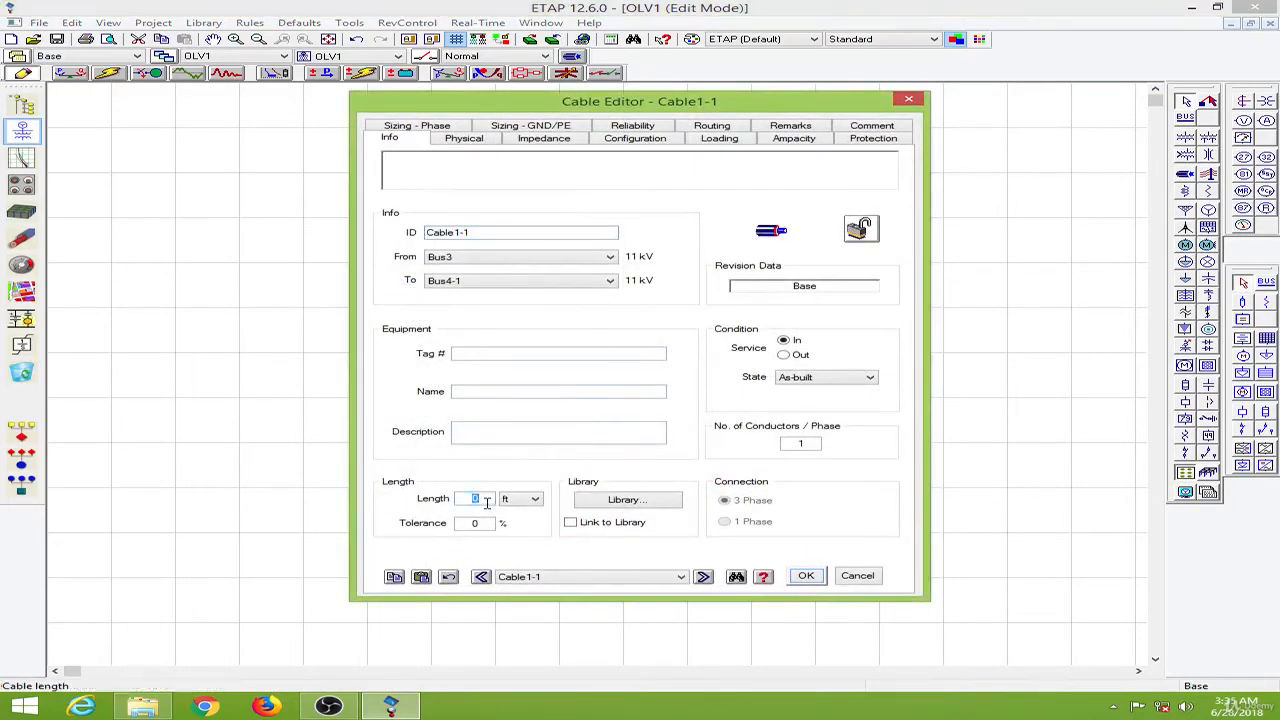
left_click(464, 138)
left_click(392, 140)
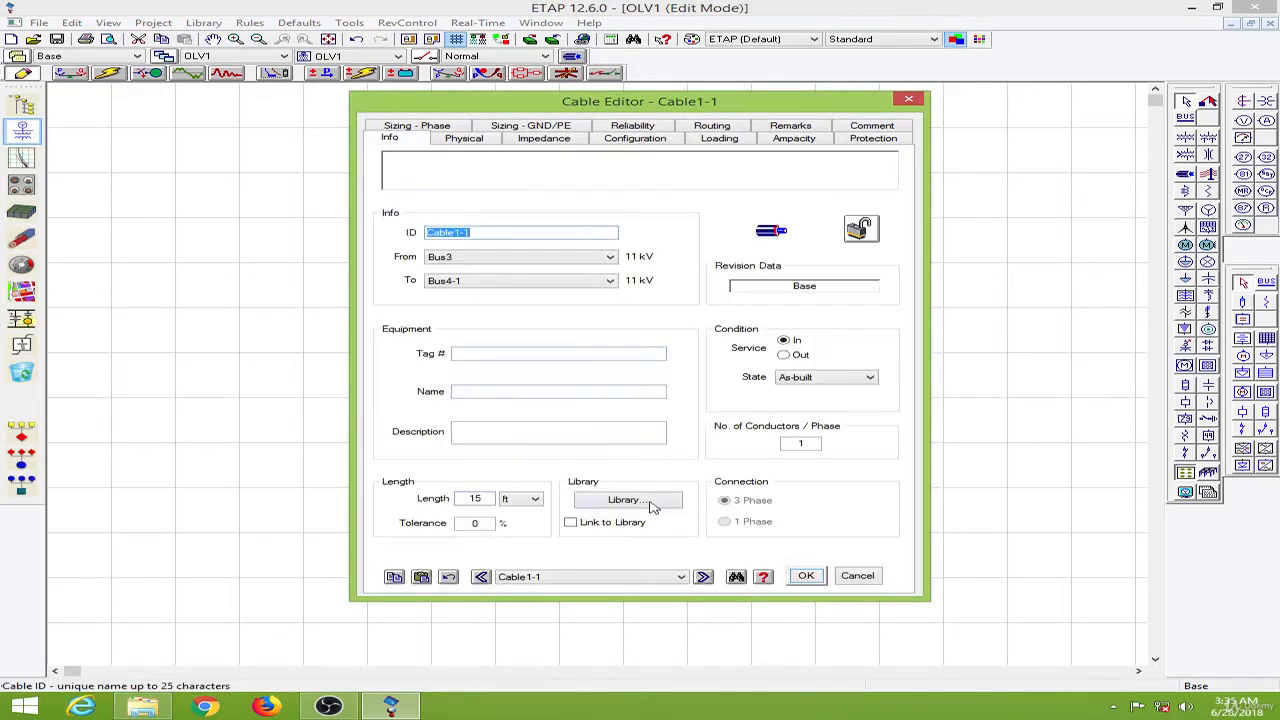
- Assign the 15 kV EPR copper cable in size 262 from the library to Cable1-1 and close its editor
left_click(650, 503)
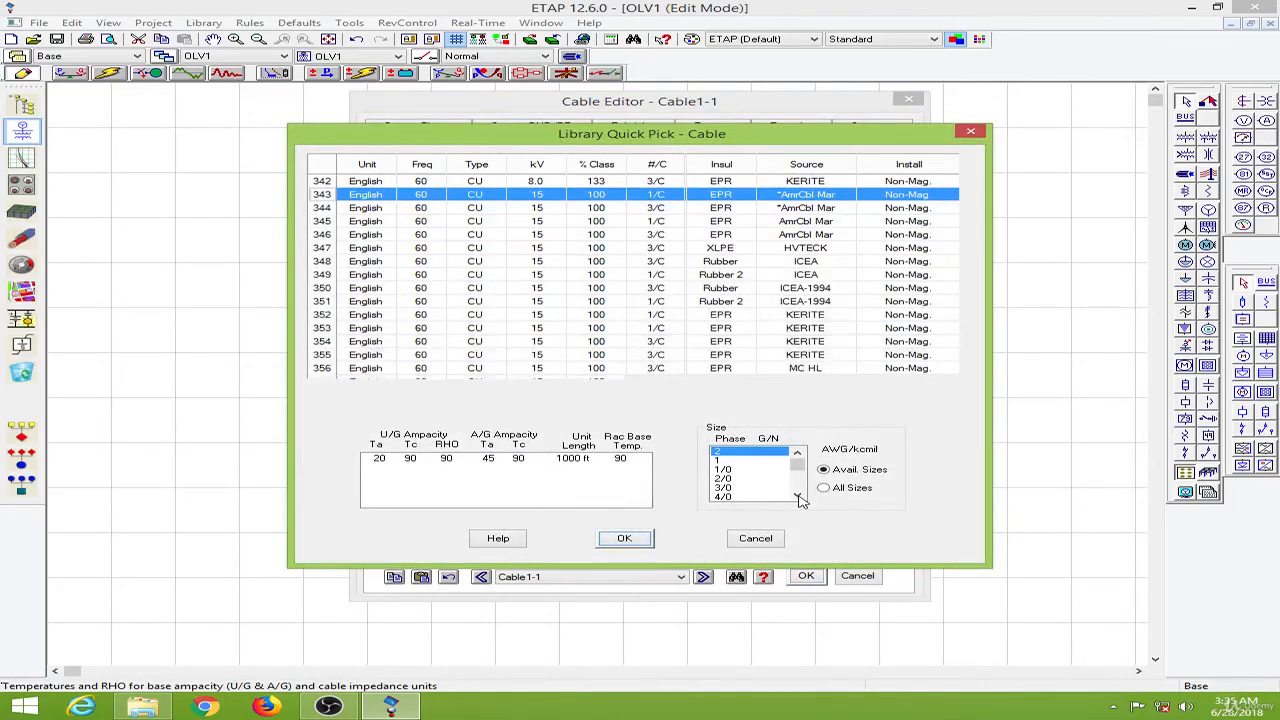
left_click(797, 496)
left_click(797, 496)
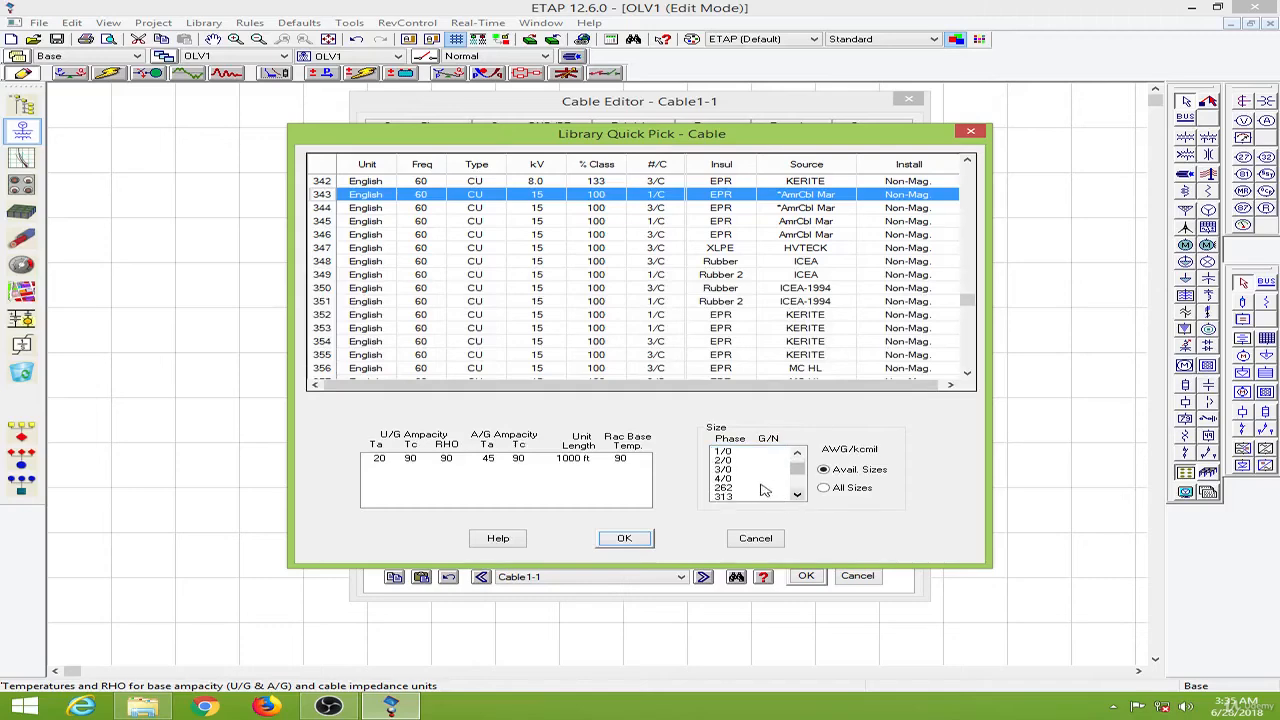
left_click(750, 488)
left_click(640, 540)
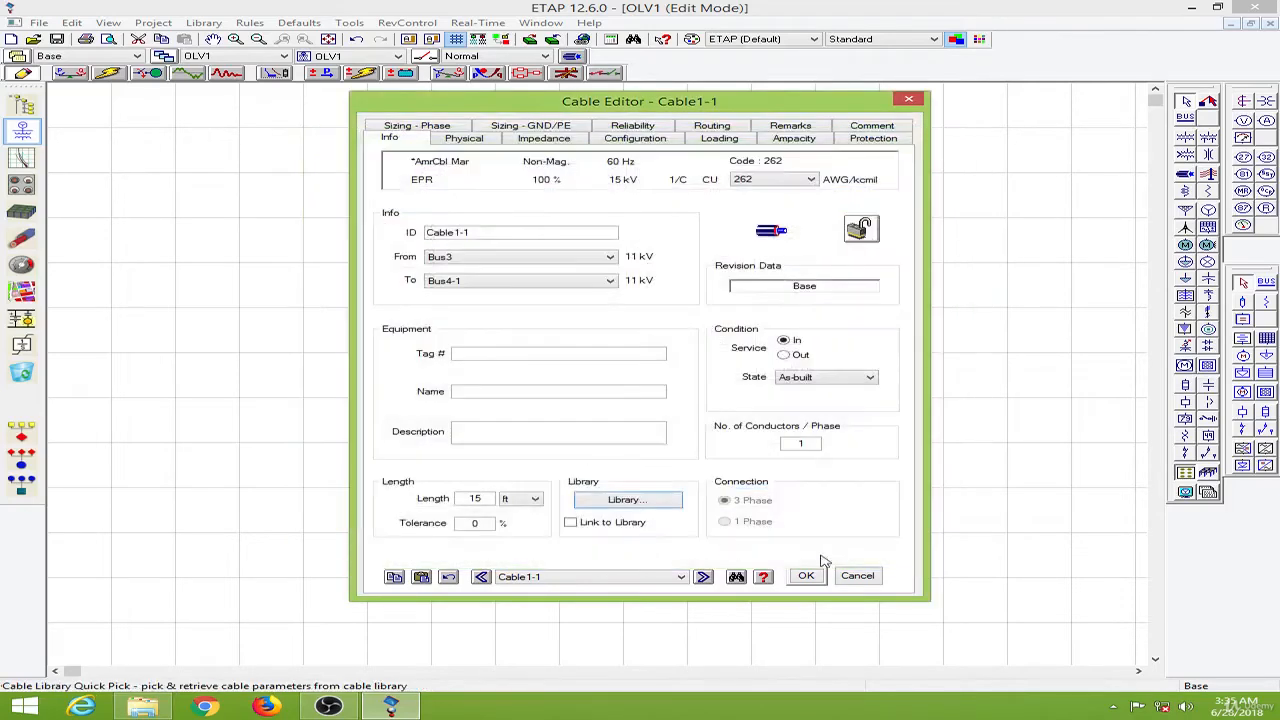
left_click(807, 576)
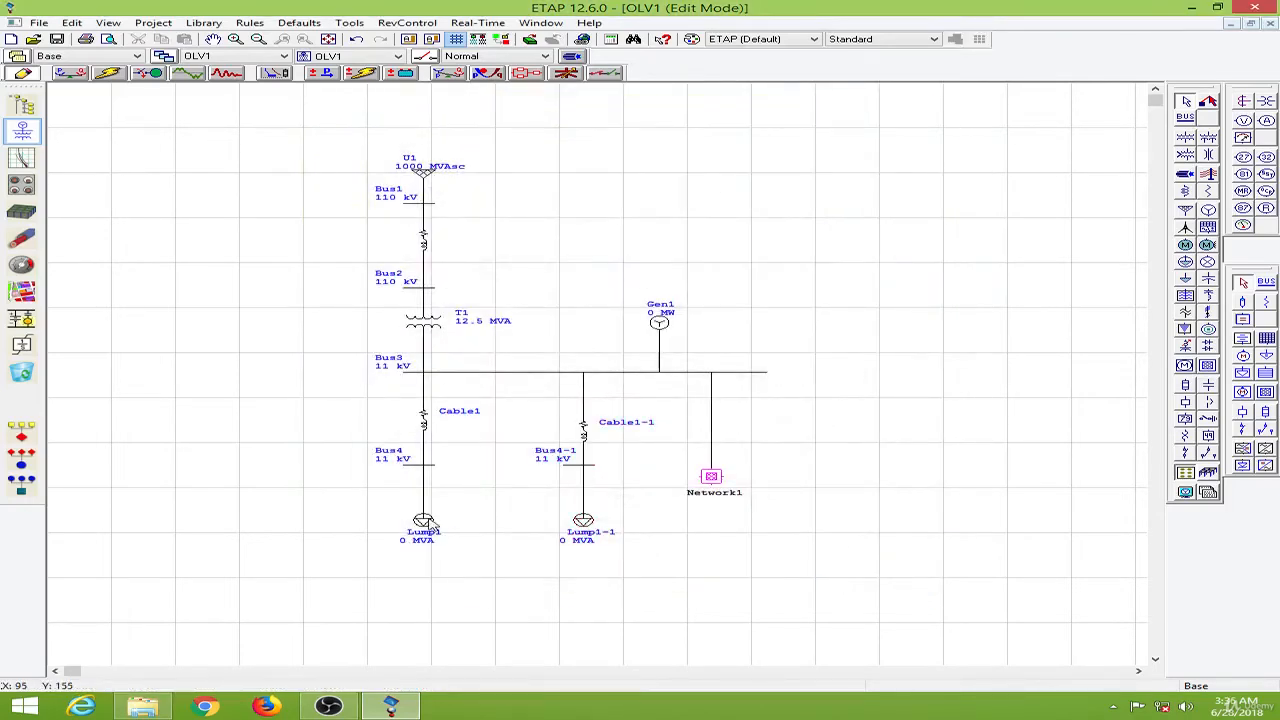
- Open Lump1's nameplate ratings and set the load to 2 MW
double_click(425, 522)
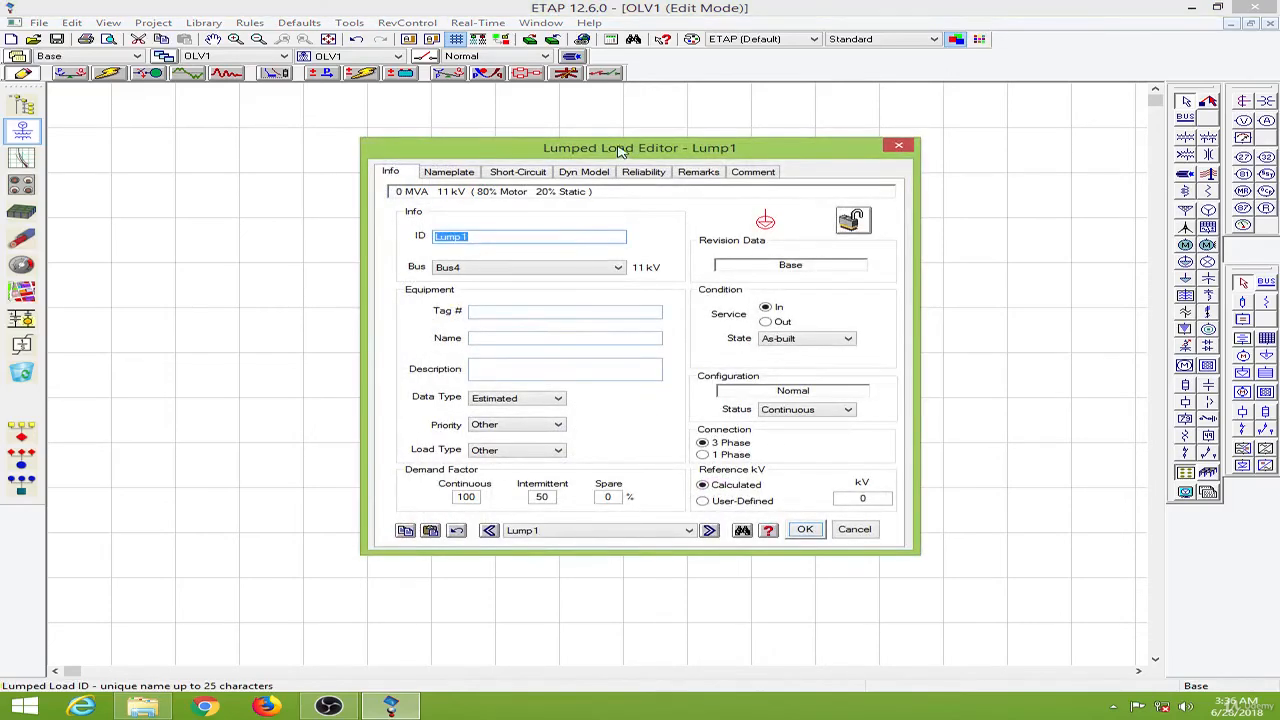
left_click_drag(620, 150, 883, 142)
left_click(728, 164)
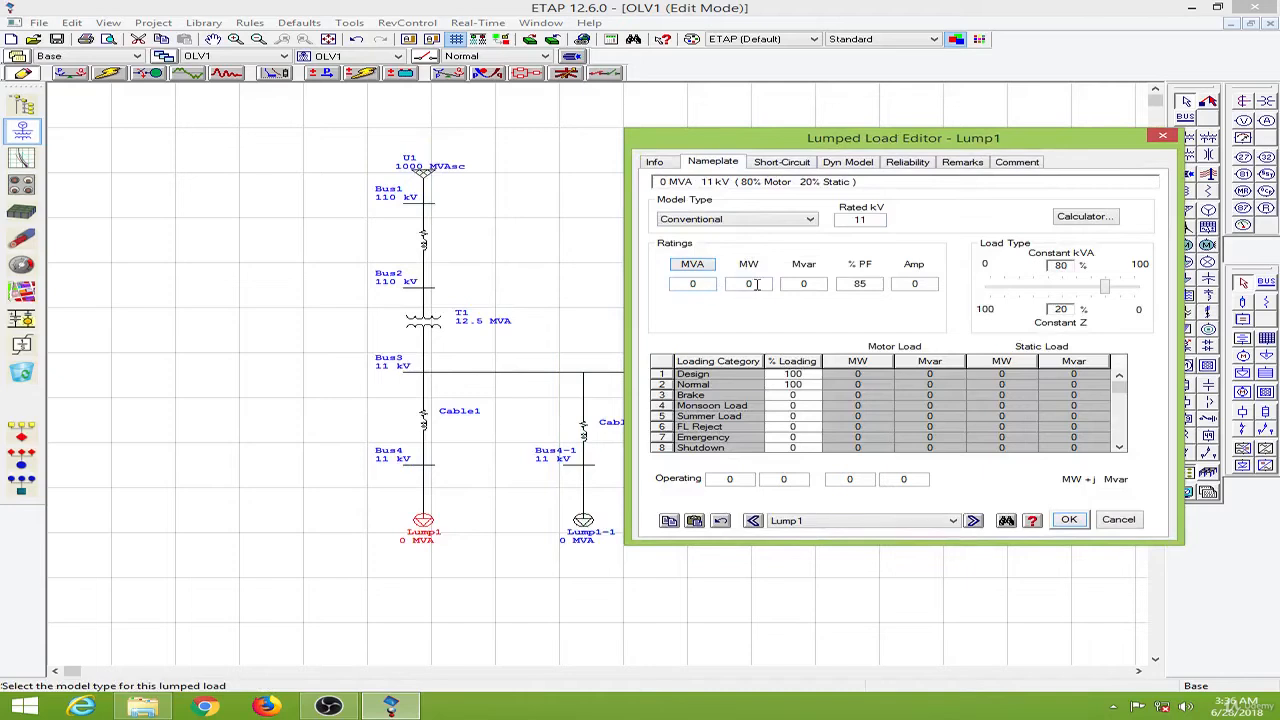
left_click(757, 284)
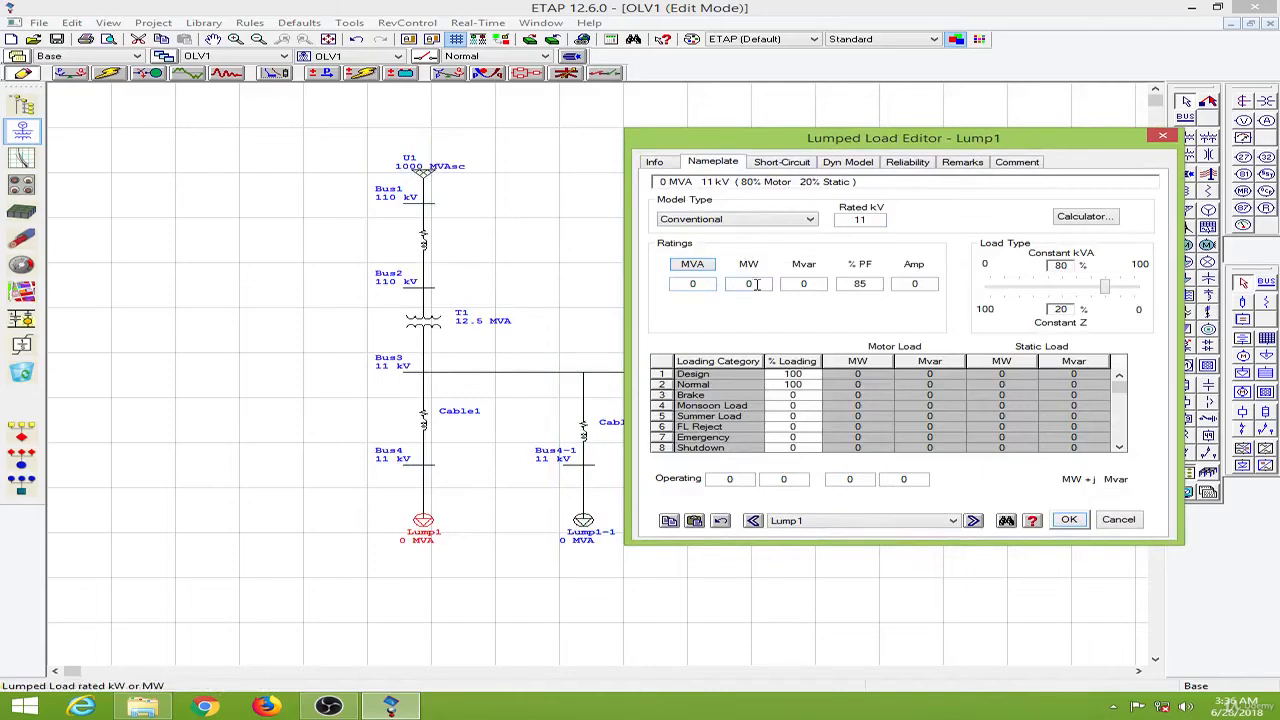
double_click(745, 283)
- Set Lump1's power factor to 97.01 %
double_click(860, 284)
type("100")
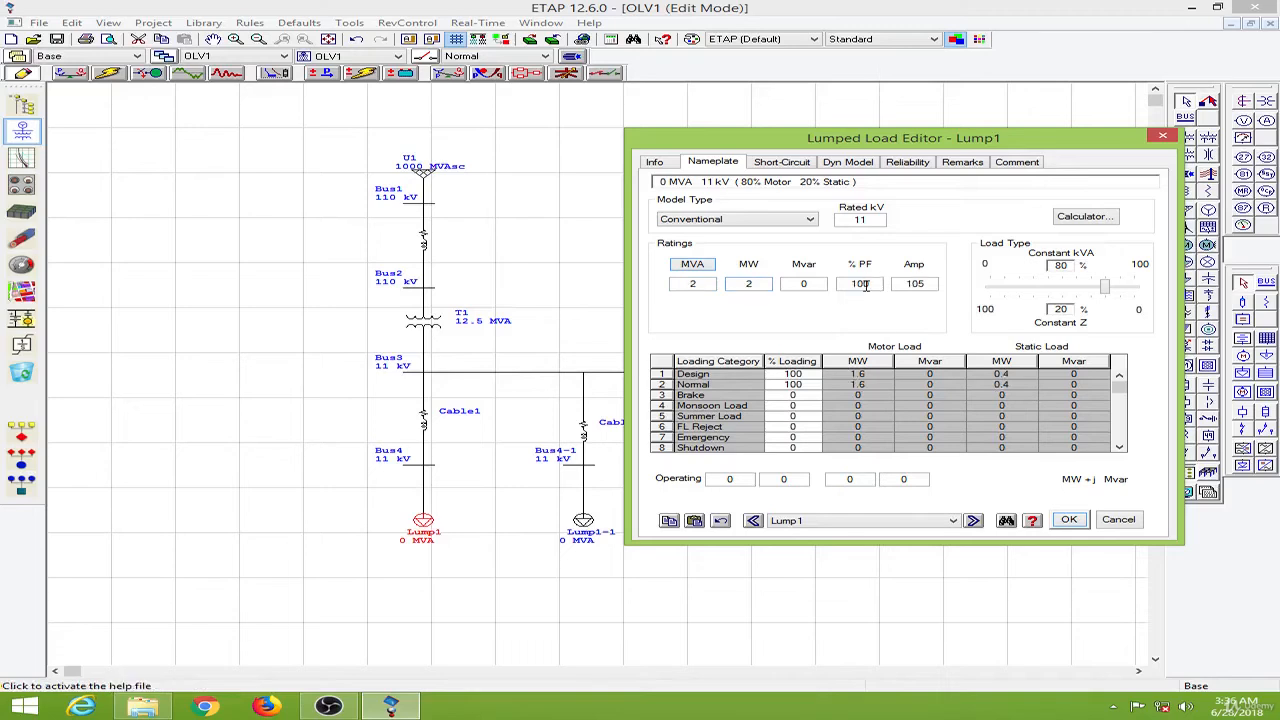
left_click_drag(875, 286, 847, 287)
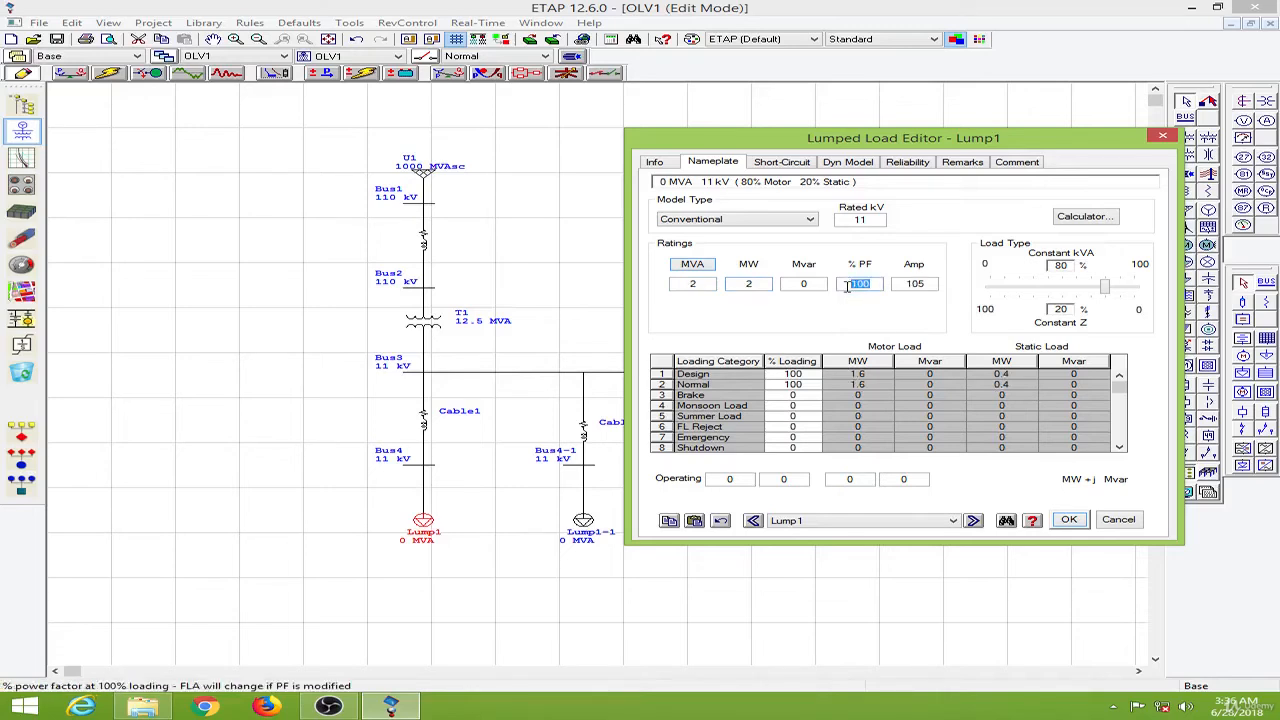
type("97.01")
left_click(828, 320)
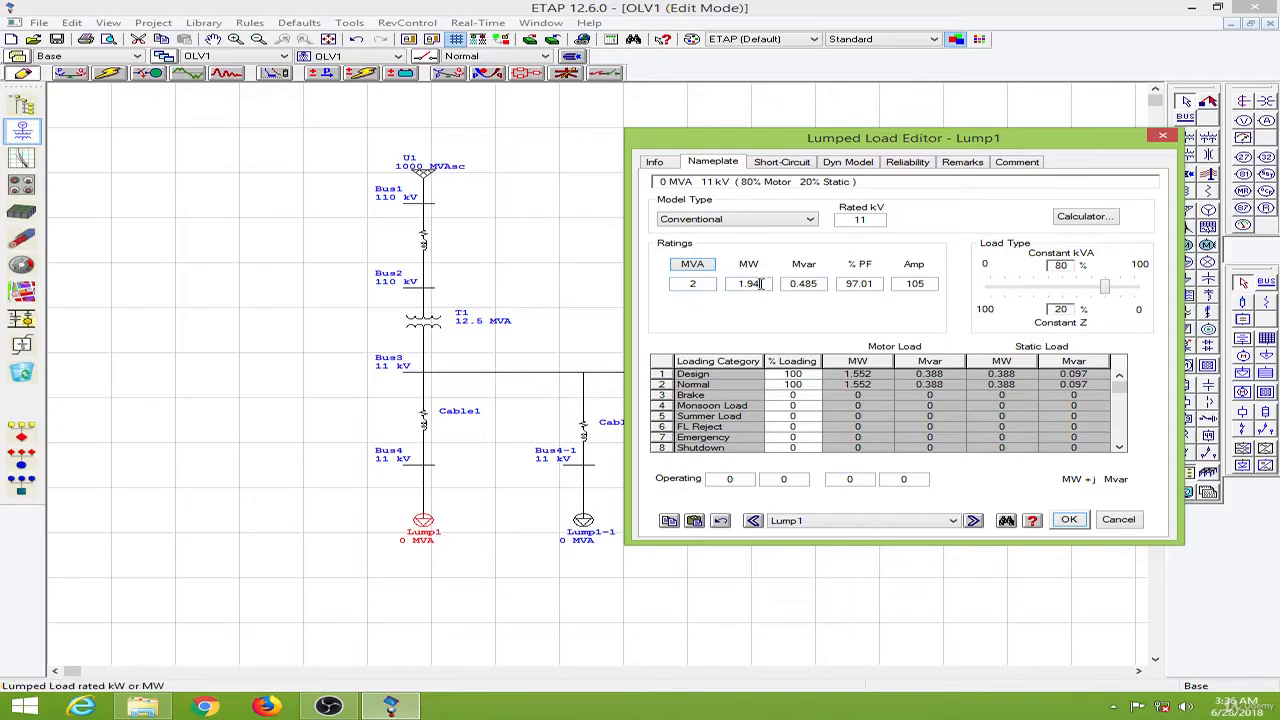
- Re-enter 2 MW as Lump1's active power and close the load editor
left_click_drag(762, 284, 729, 287)
type("2")
left_click(775, 310)
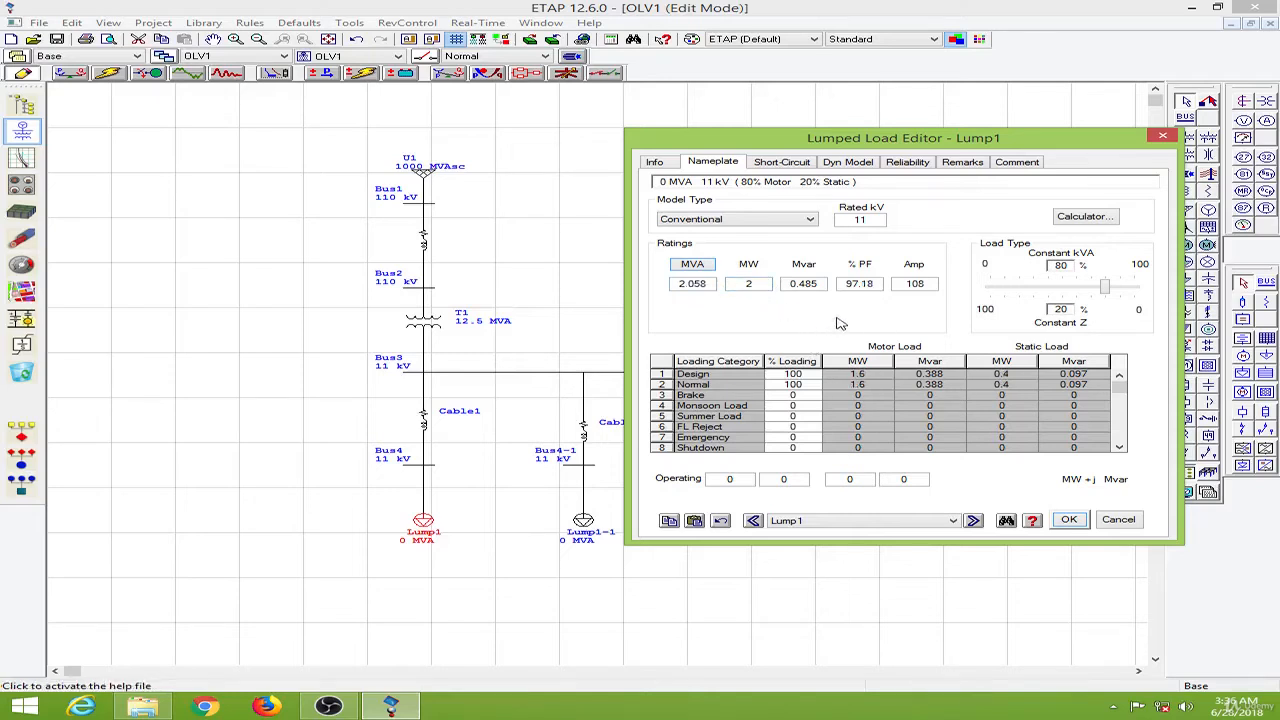
left_click(1077, 524)
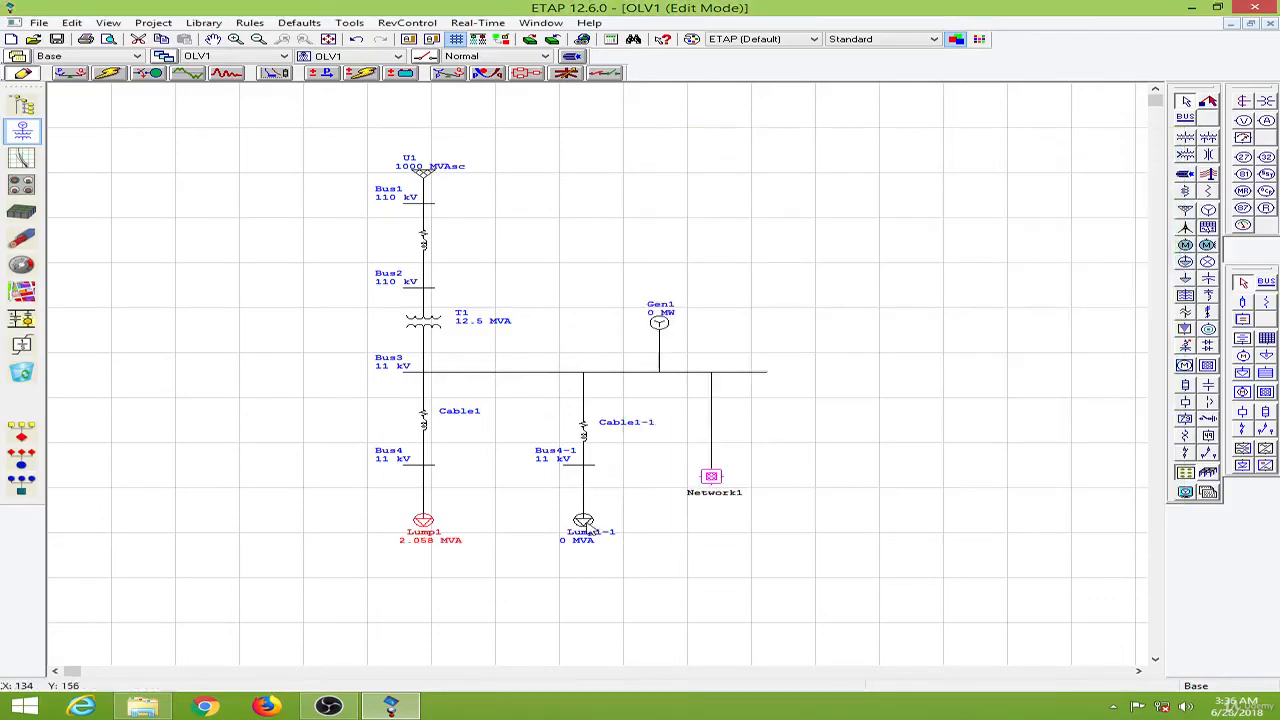
- Open Lump1-1's nameplate ratings and set its power factor to 94 % and active power to 3 MW
double_click(584, 522)
left_click(463, 172)
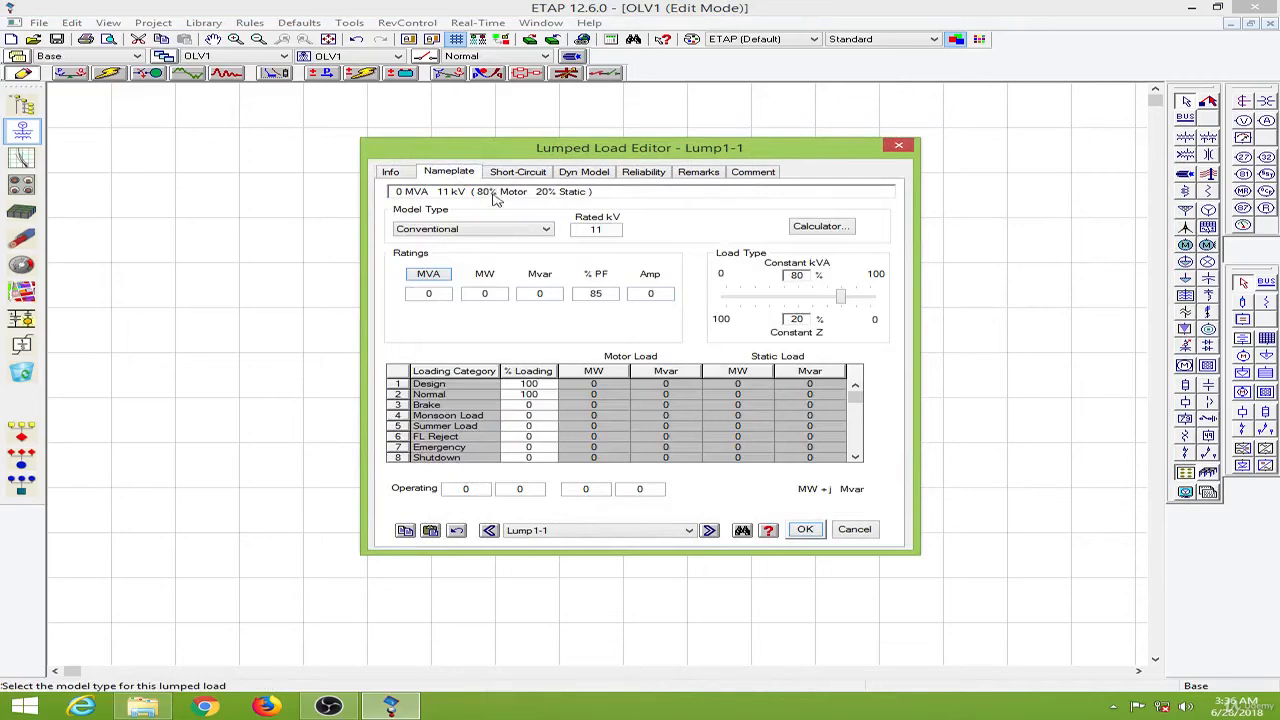
double_click(610, 293)
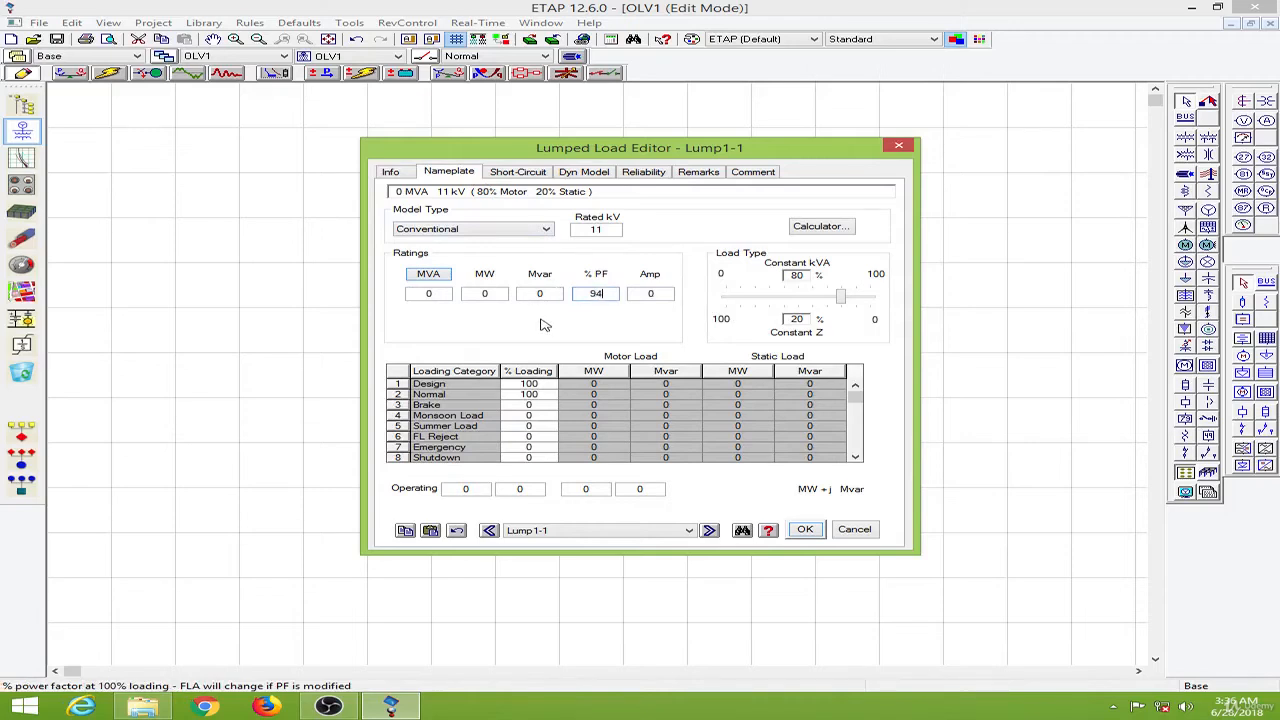
double_click(497, 293)
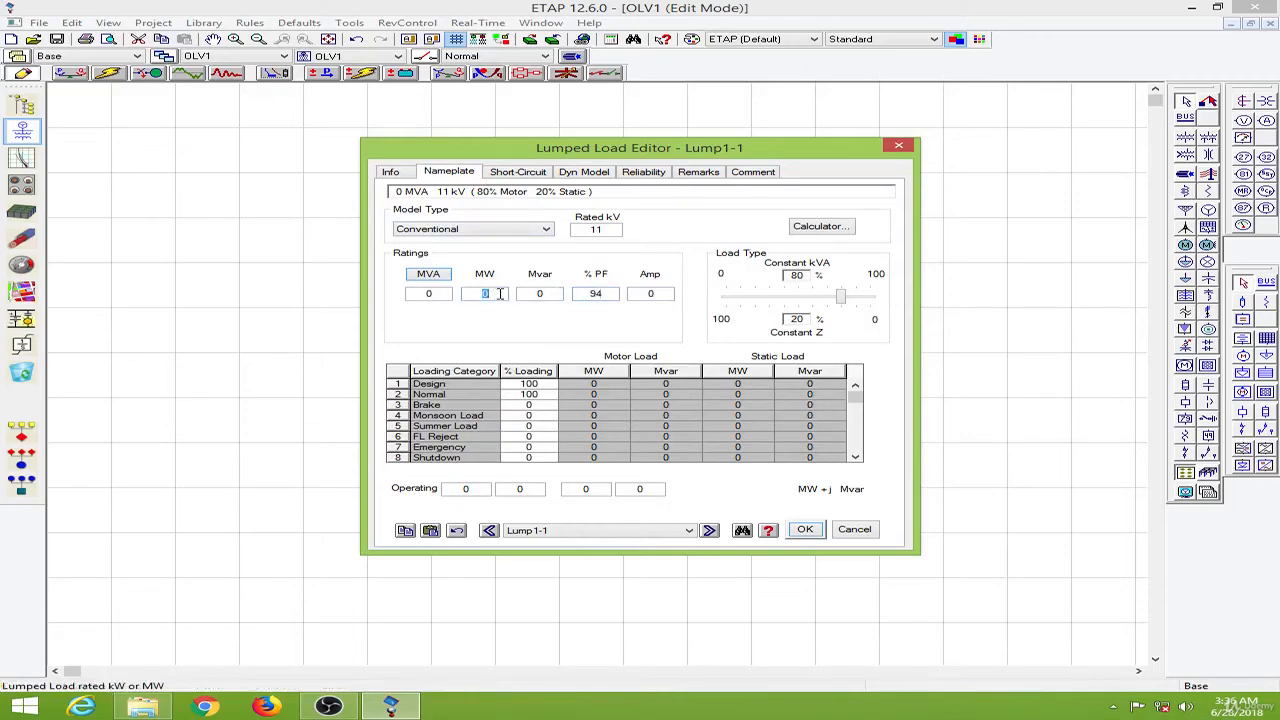
left_click(569, 330)
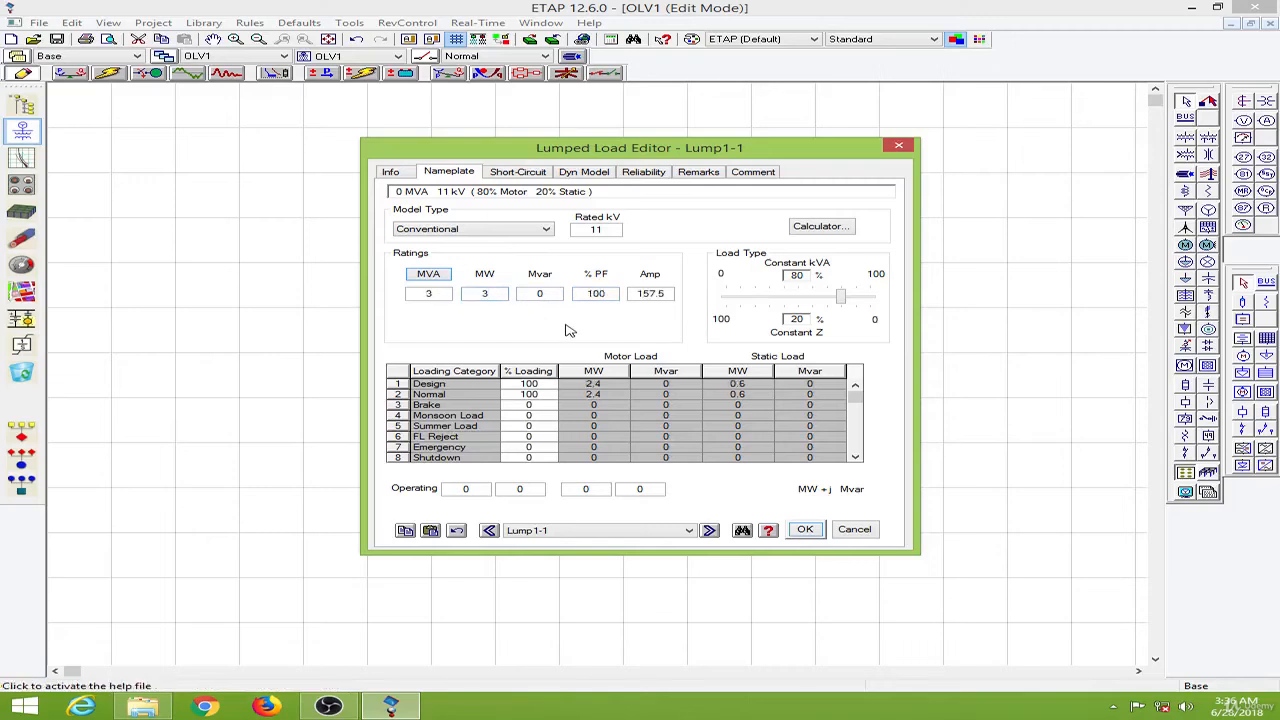
- Set Lump1-1's power factor to 94 %
double_click(578, 292)
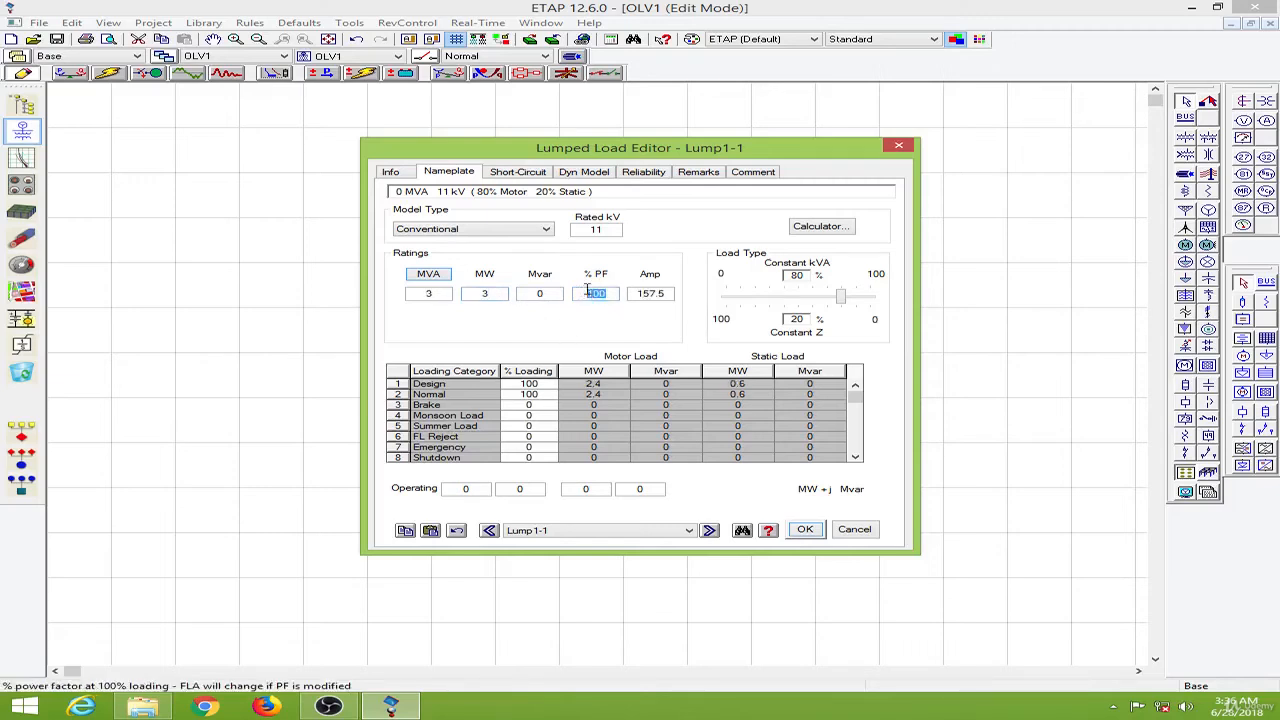
type("94")
left_click(535, 325)
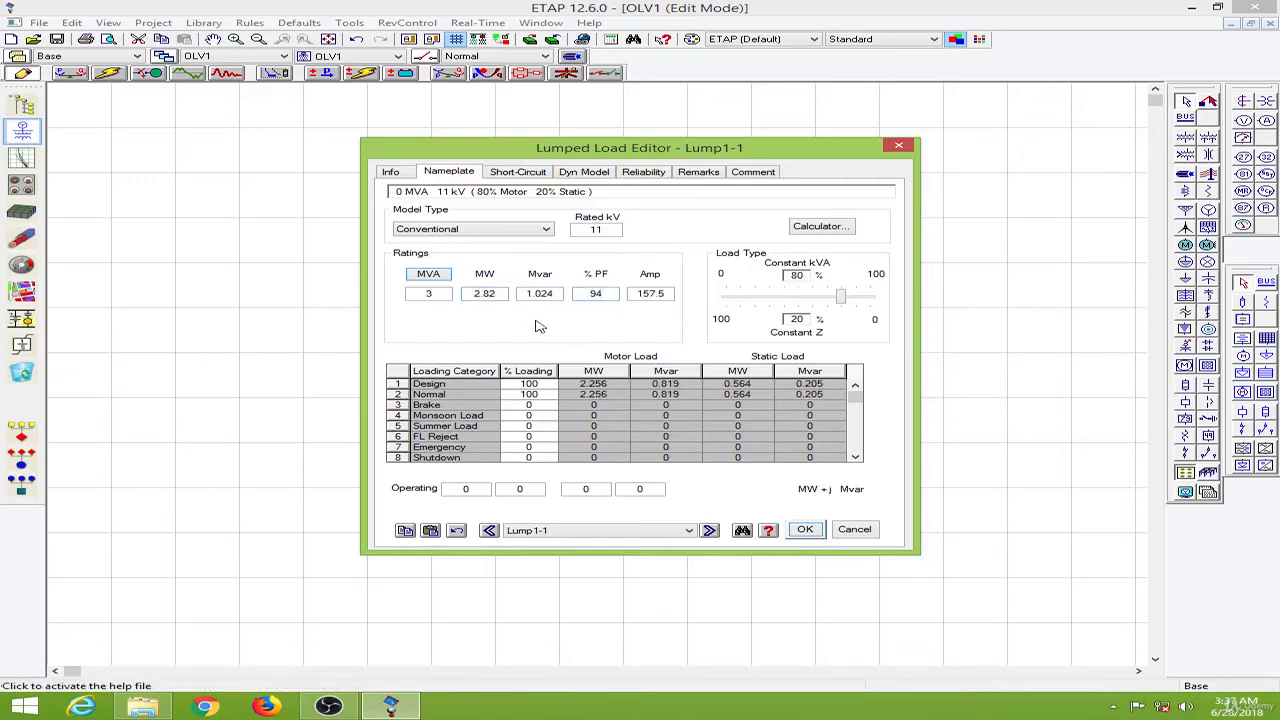
- Re-enter 3 MW as Lump1-1's active power and close the load editor
double_click(504, 293)
type("3")
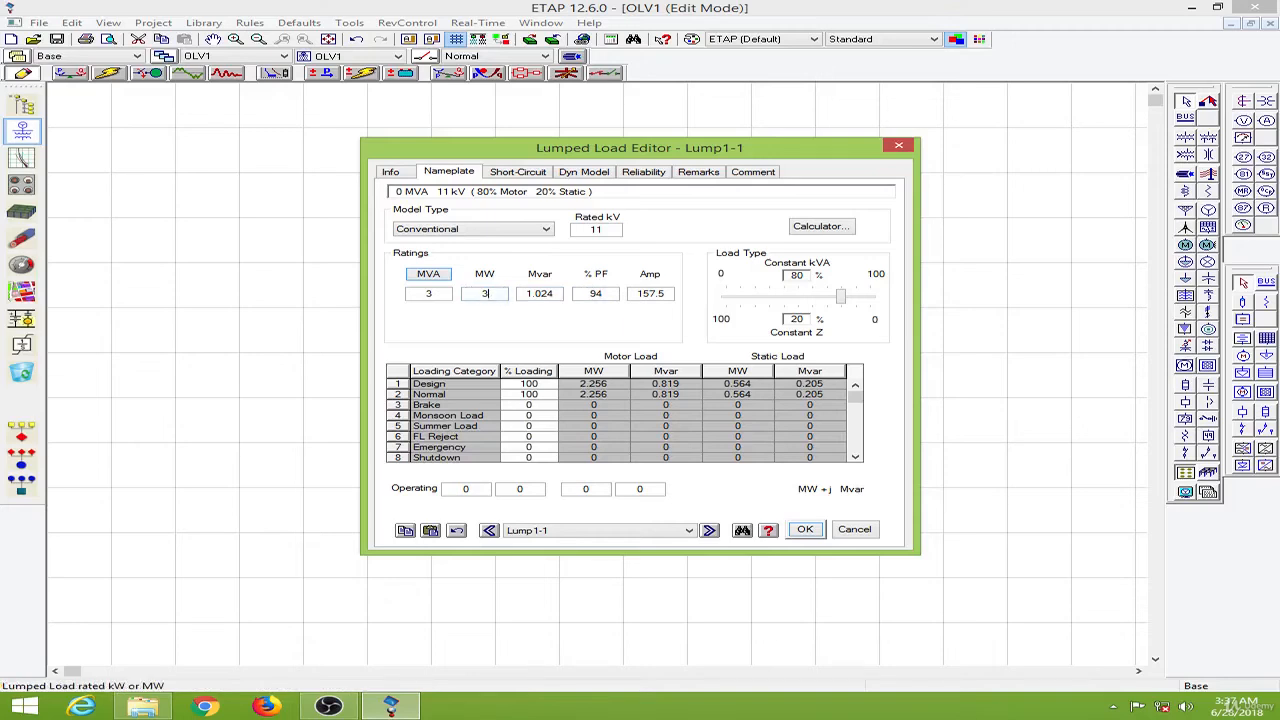
left_click(503, 318)
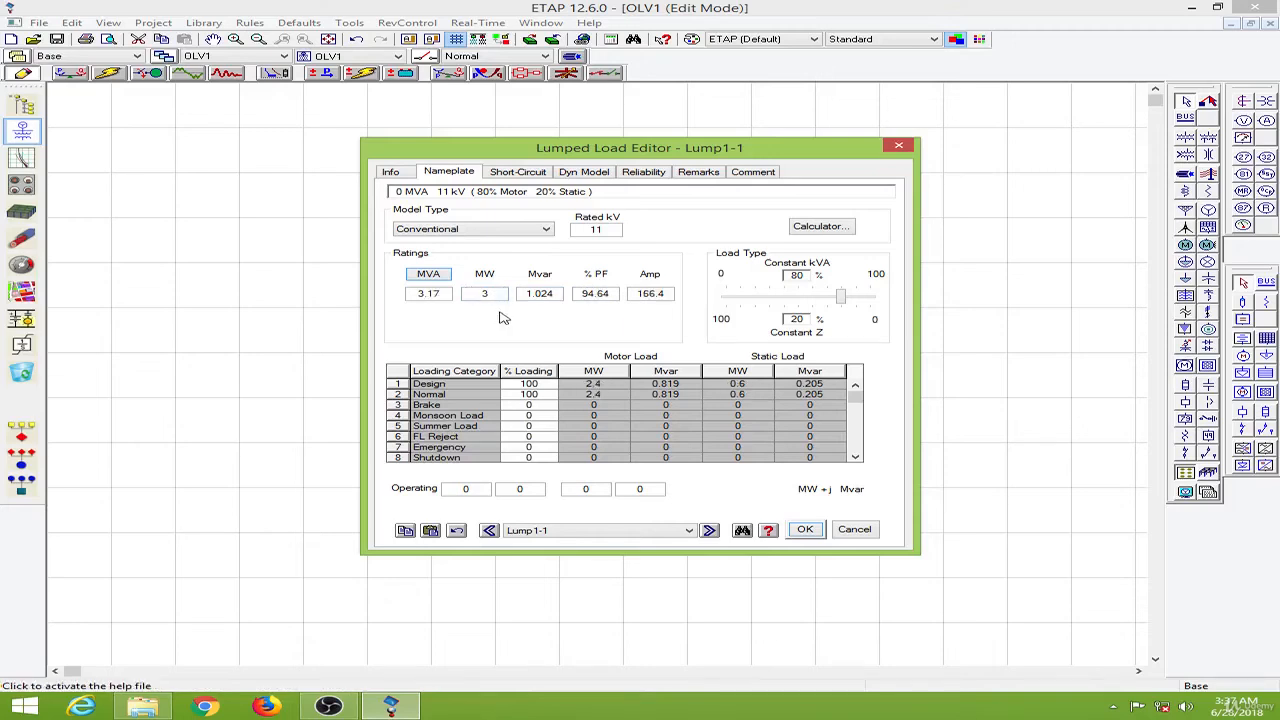
left_click(805, 529)
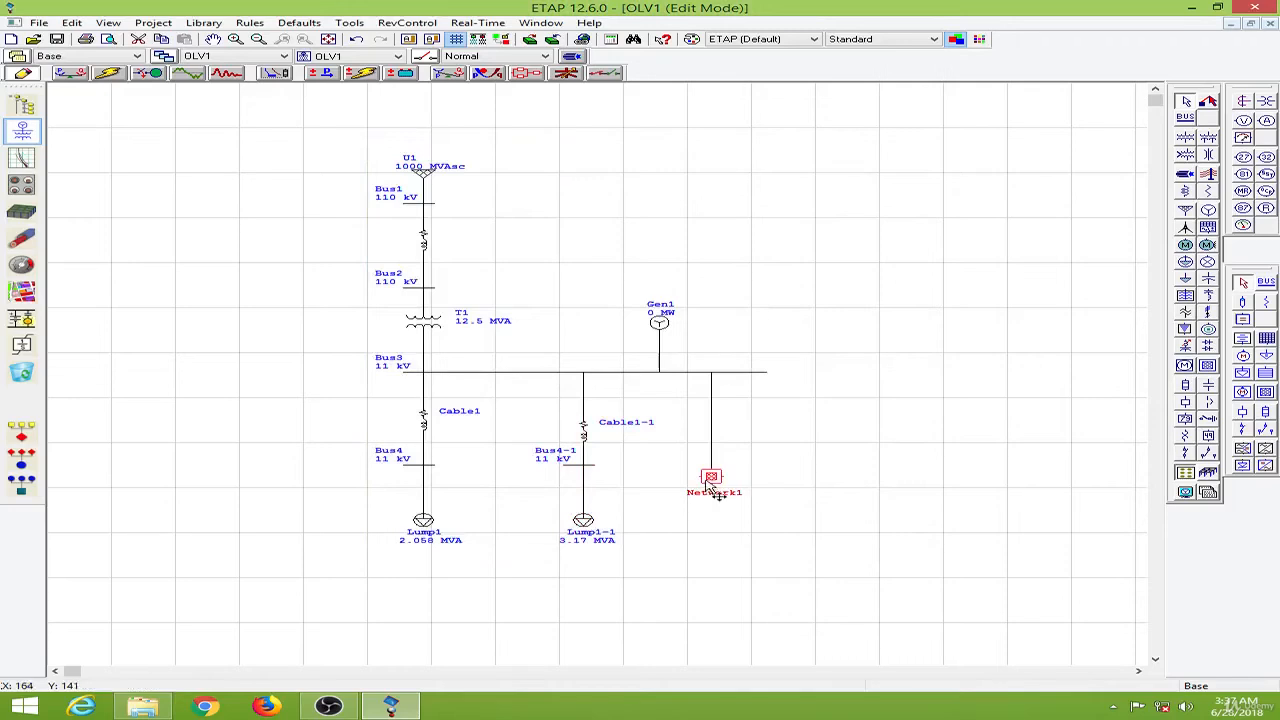
- Open the Network1 composite network, edit static load Load1 and set its rating to 1 MW
double_click(712, 480)
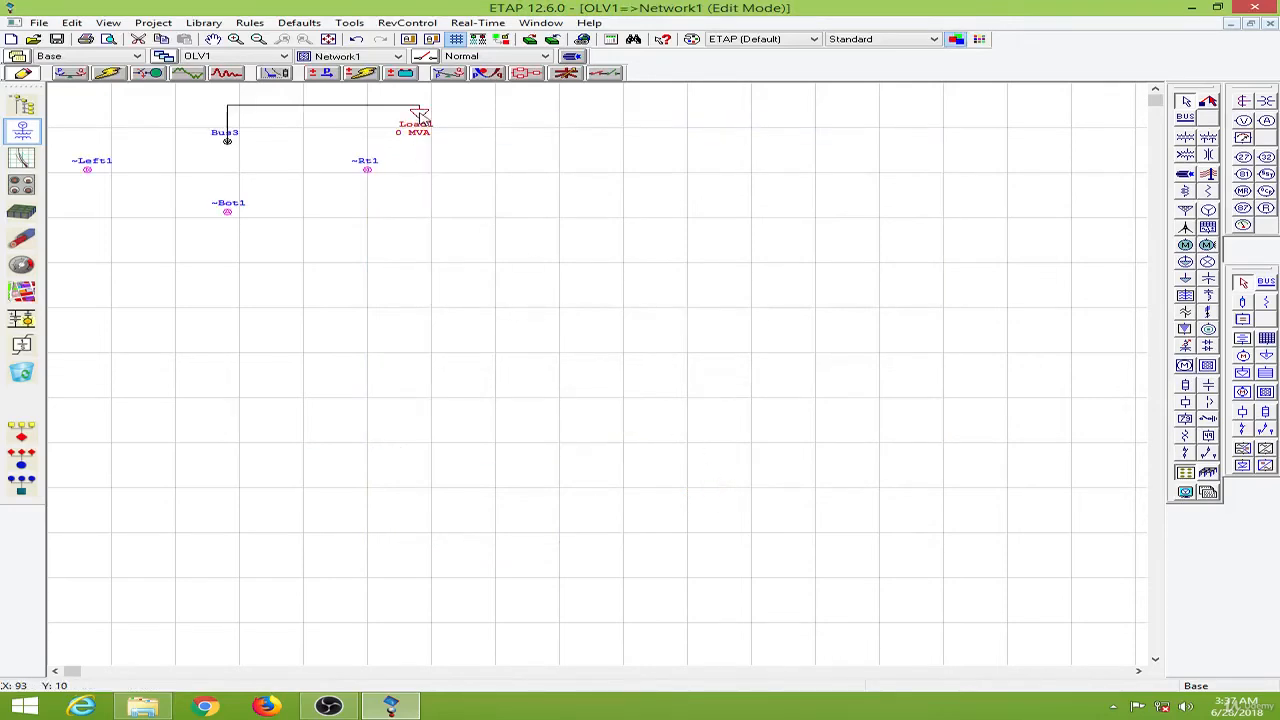
double_click(419, 116)
left_click(458, 147)
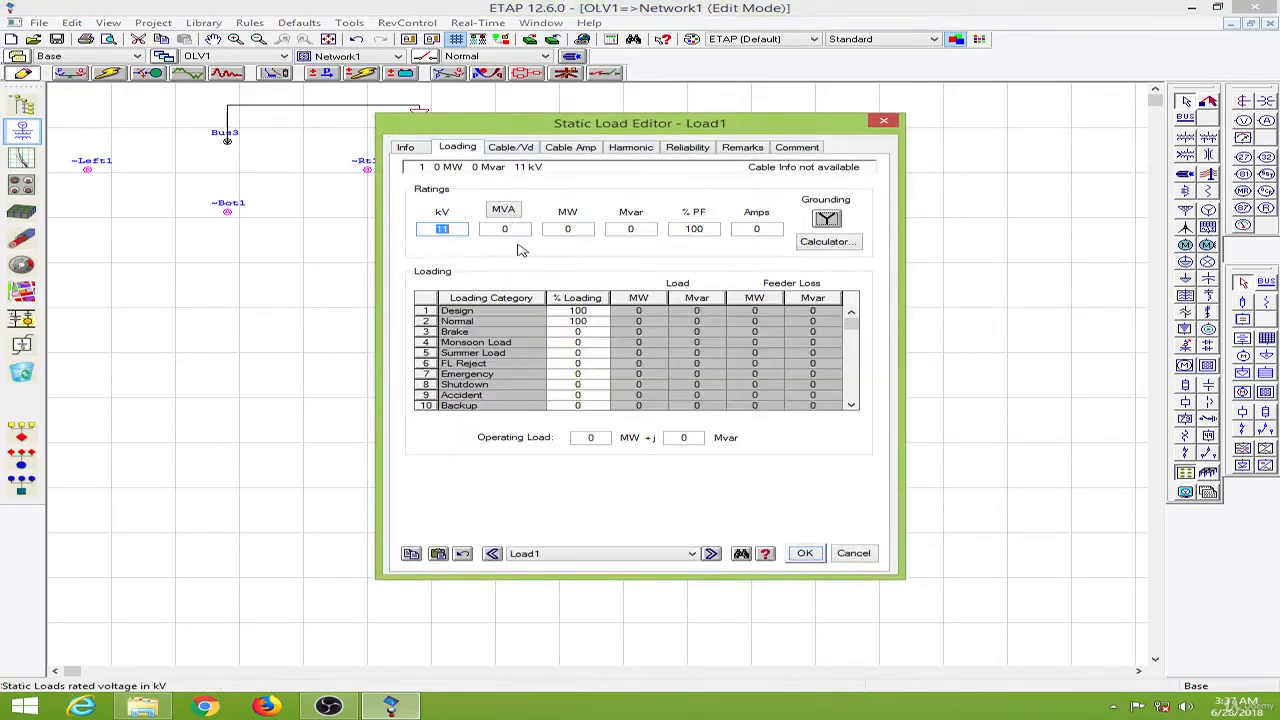
key("Tab")
key("Tab")
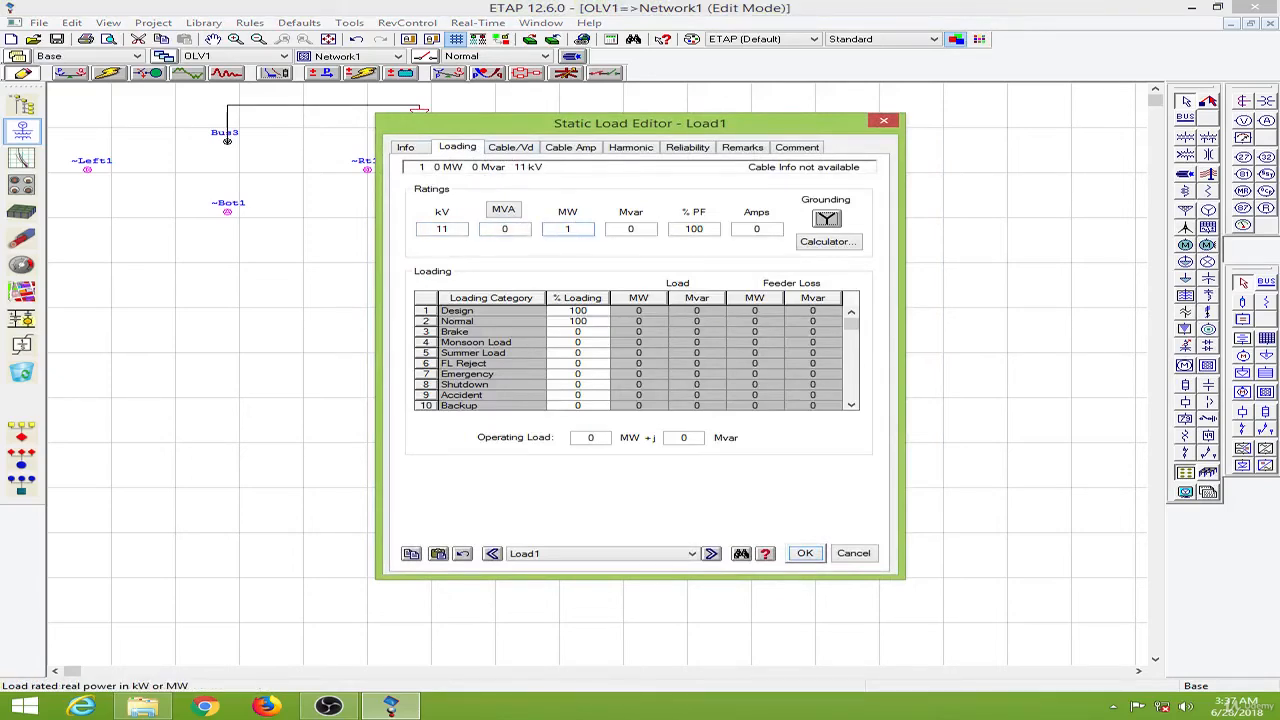
left_click(666, 241)
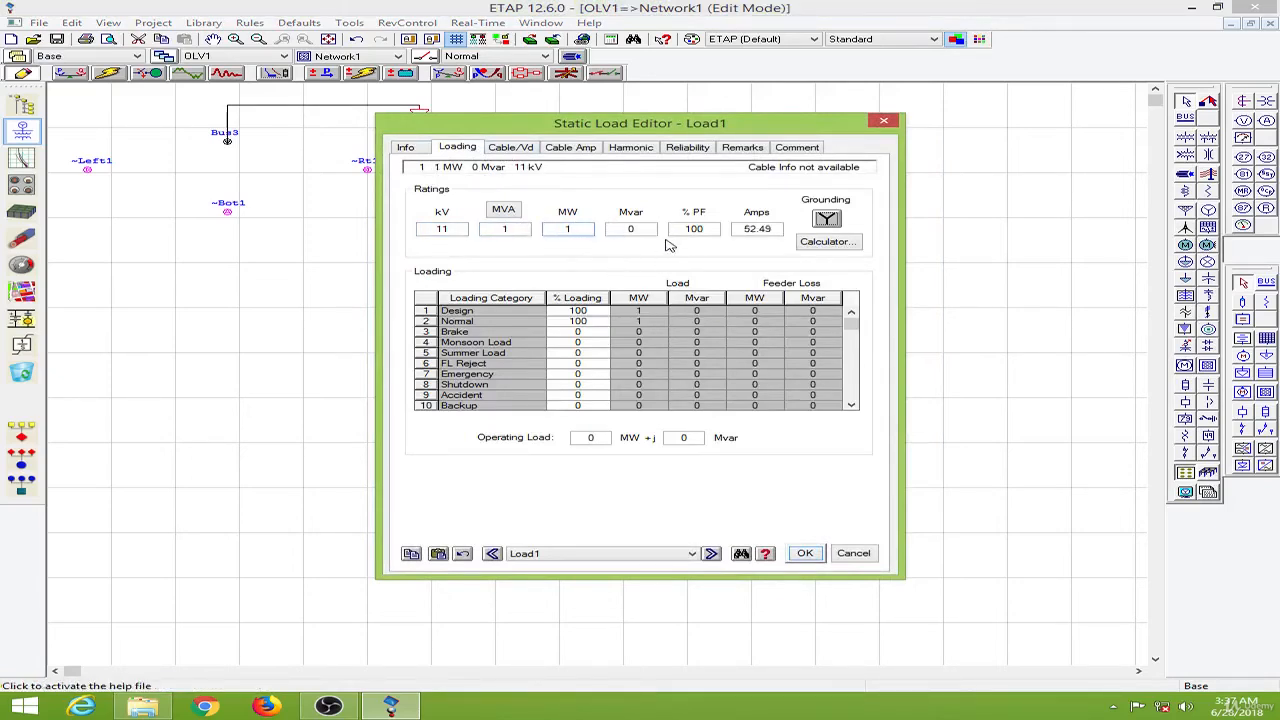
- Set Load1's power factor to 89.4 %
left_click_drag(700, 228, 672, 226)
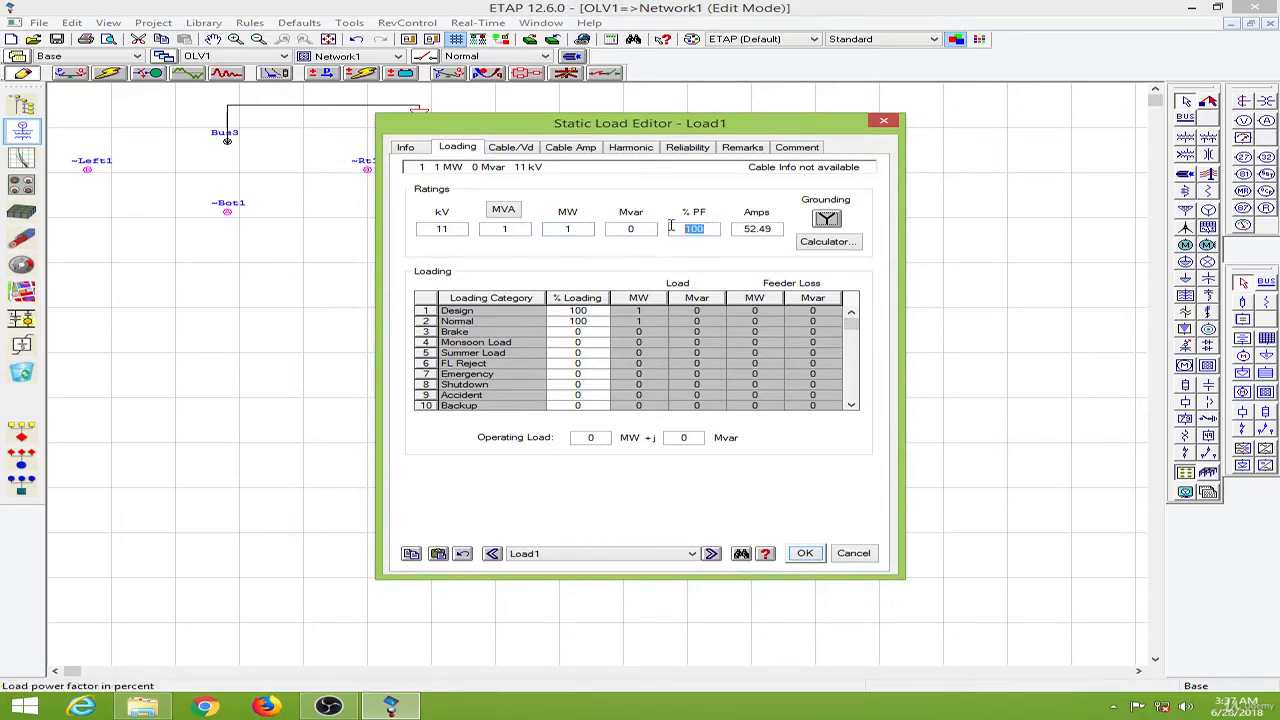
type("89.4")
left_click(664, 249)
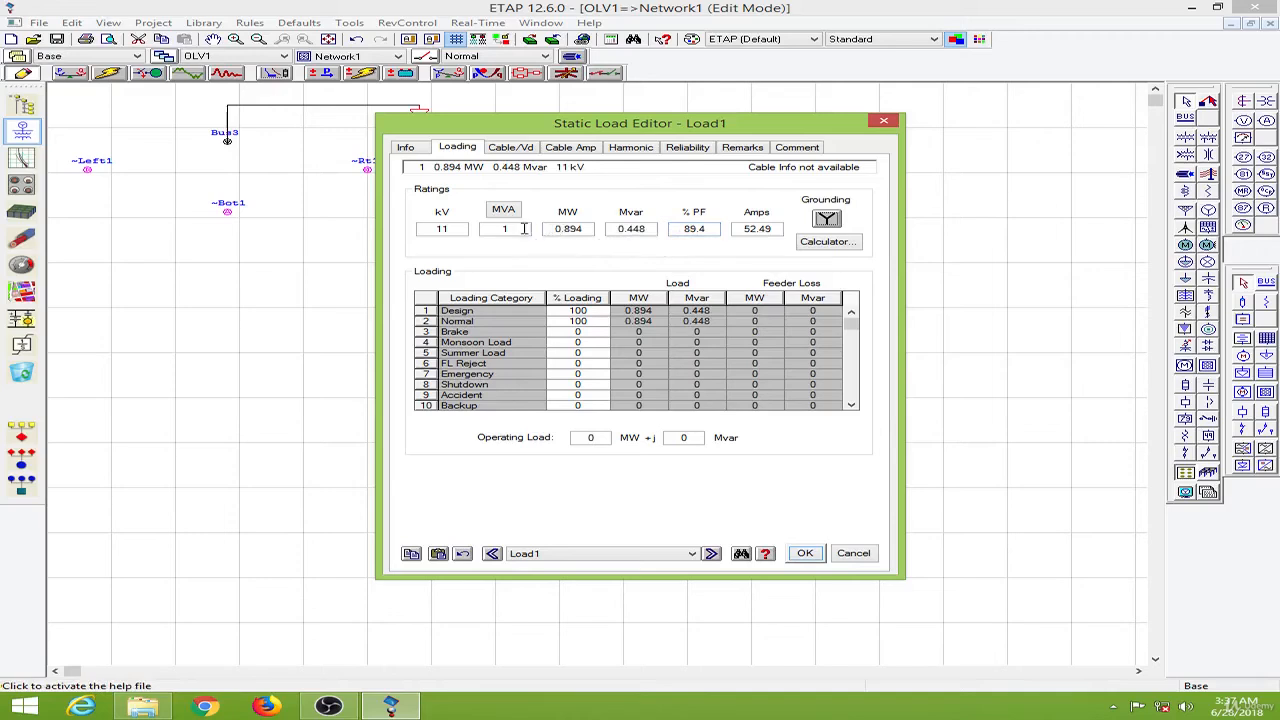
- Re-enter 1 MW as Load1's active power and close the static load editor
left_click_drag(585, 228, 553, 228)
type("1")
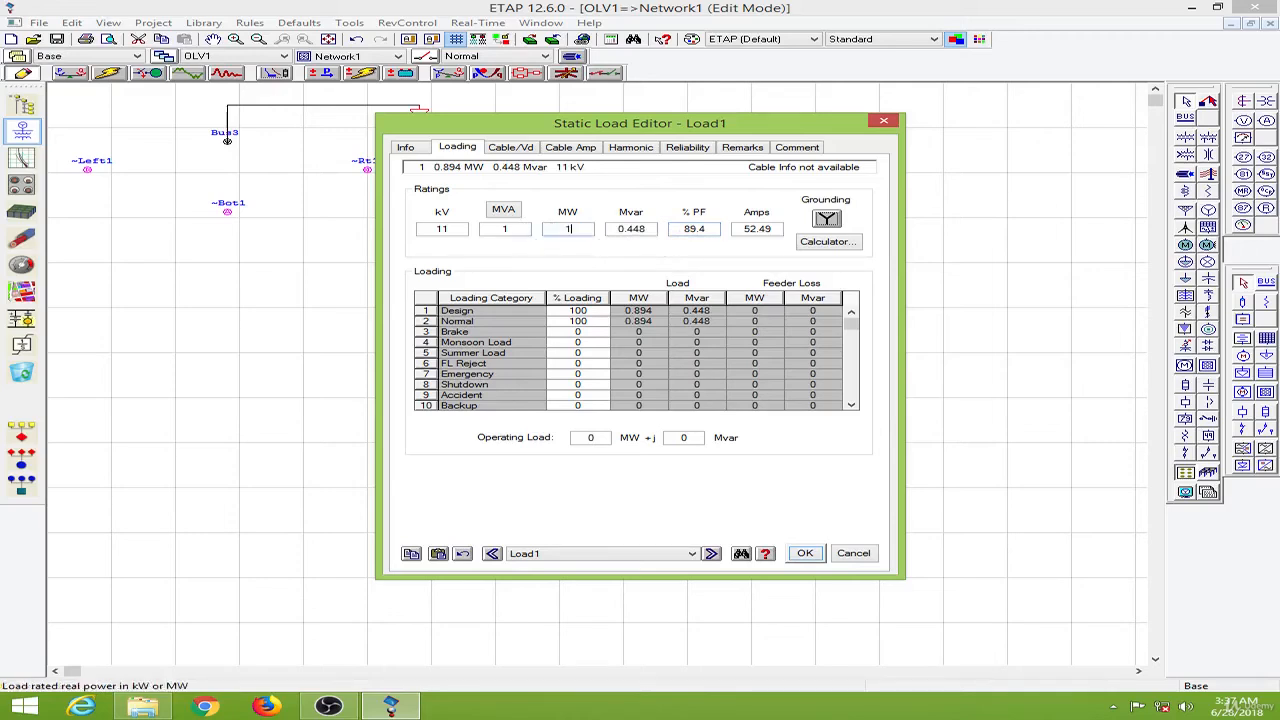
left_click(530, 252)
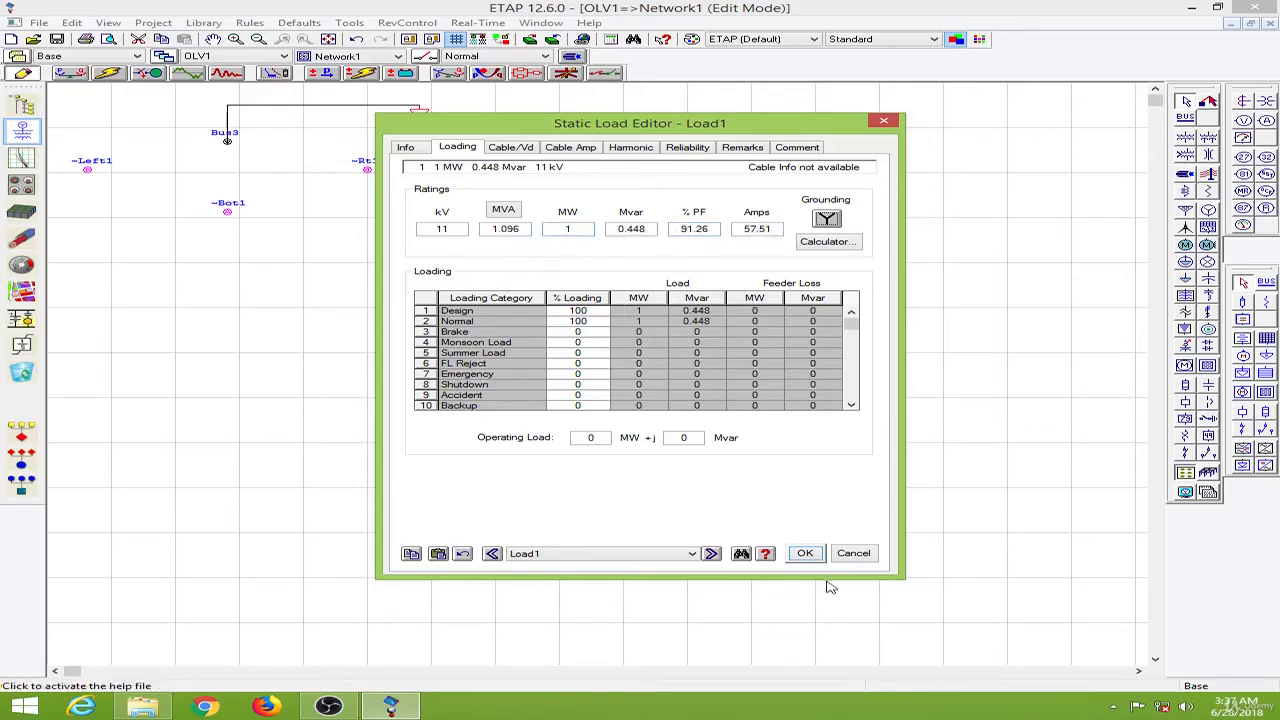
left_click(805, 553)
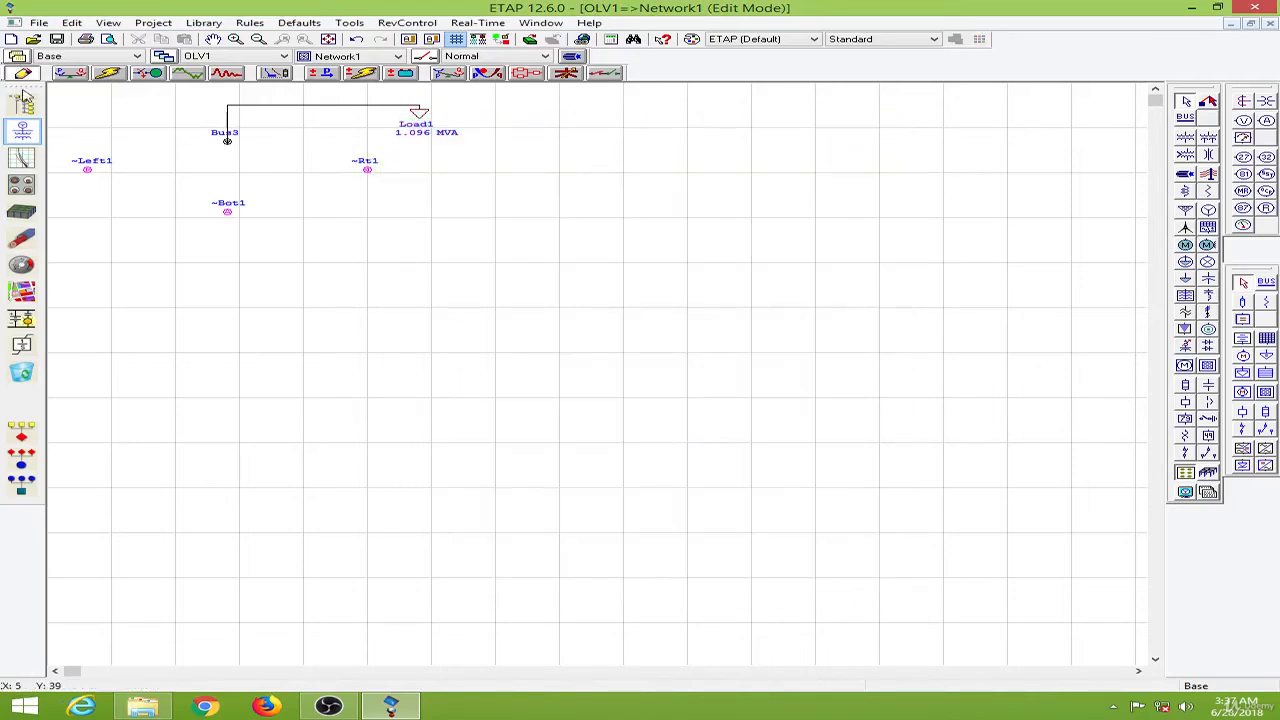
- Switch back to the OLV1 diagram and set generator Gen1's rated power to 3 MW
left_click(540, 24)
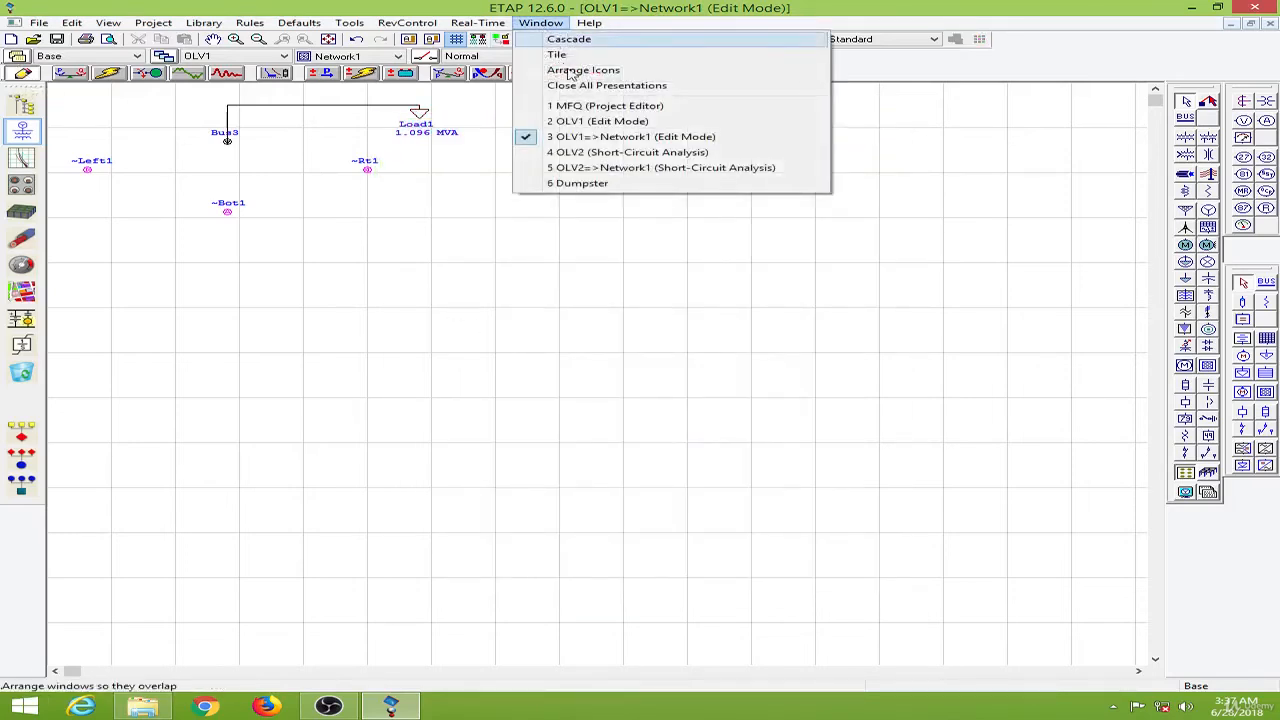
left_click(591, 120)
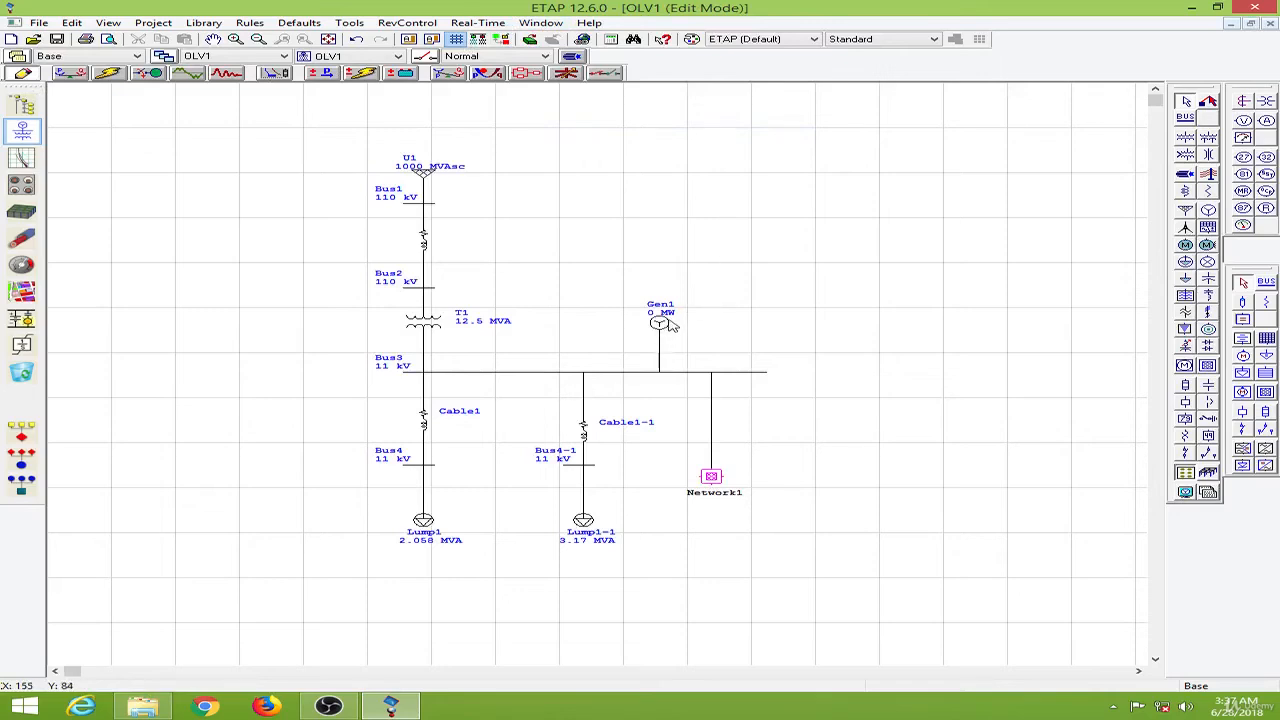
double_click(662, 323)
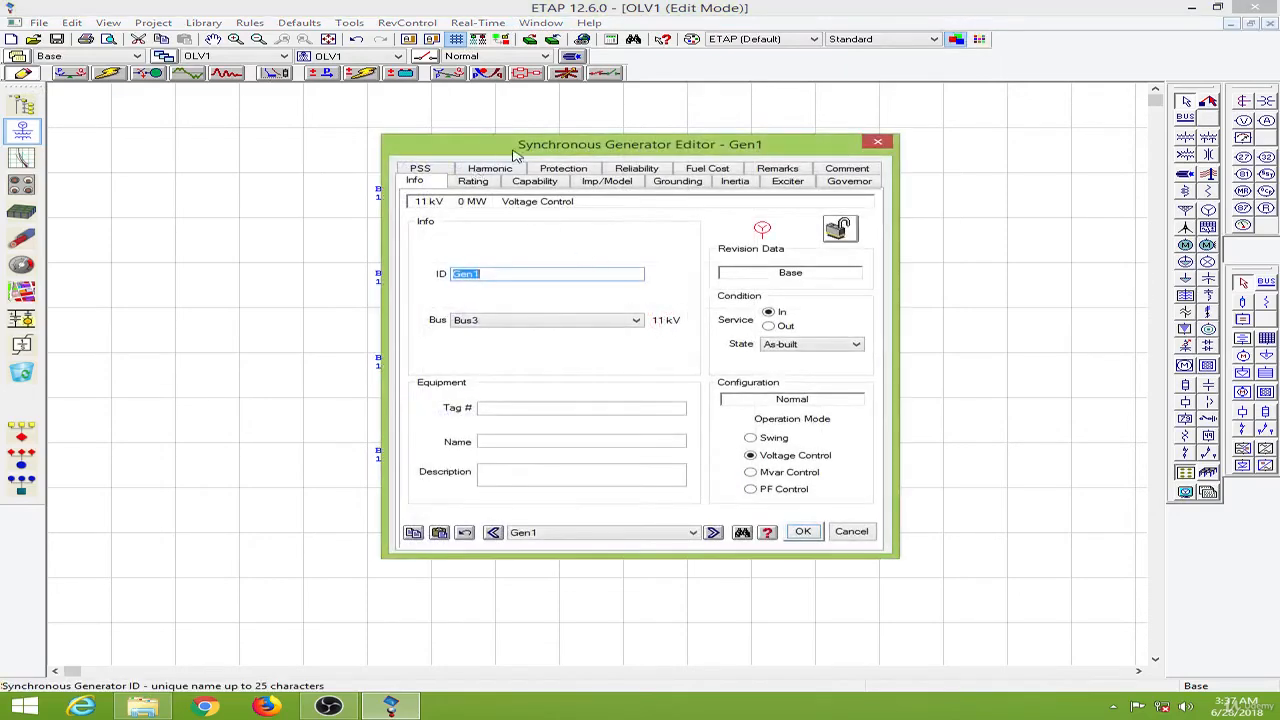
left_click_drag(516, 155, 756, 133)
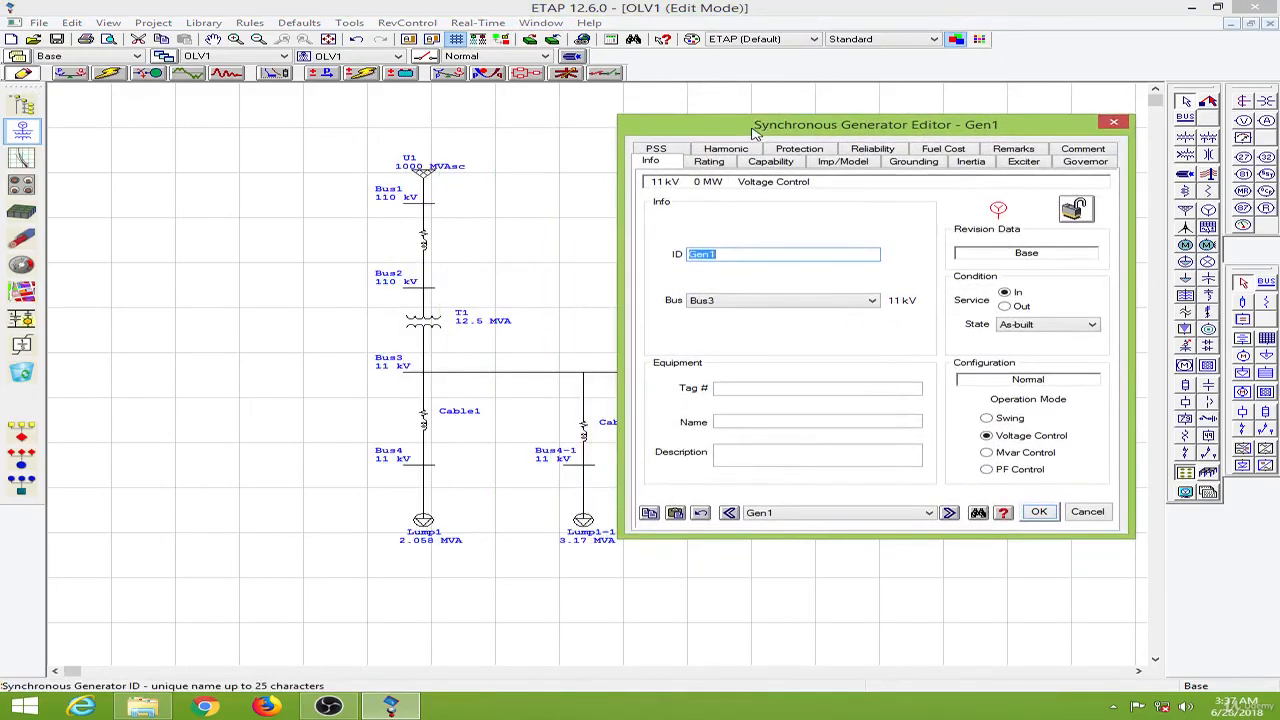
left_click(713, 165)
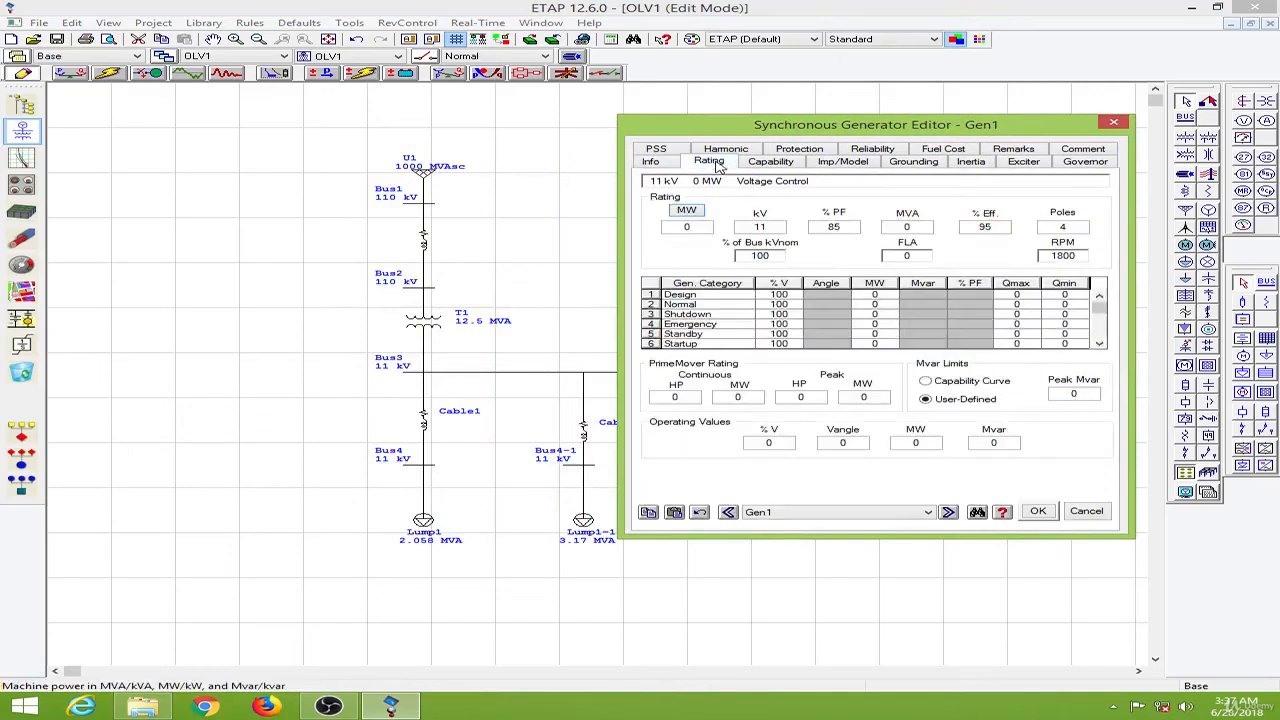
double_click(687, 227)
type("3")
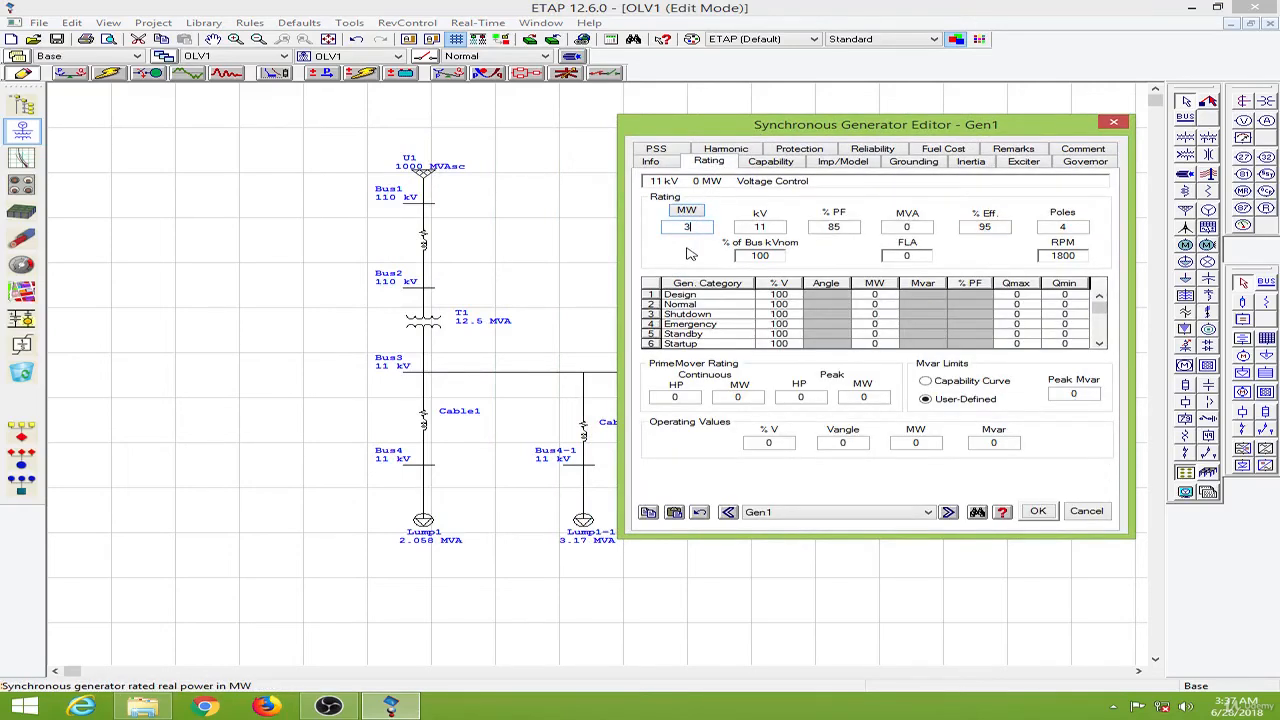
key("Tab")
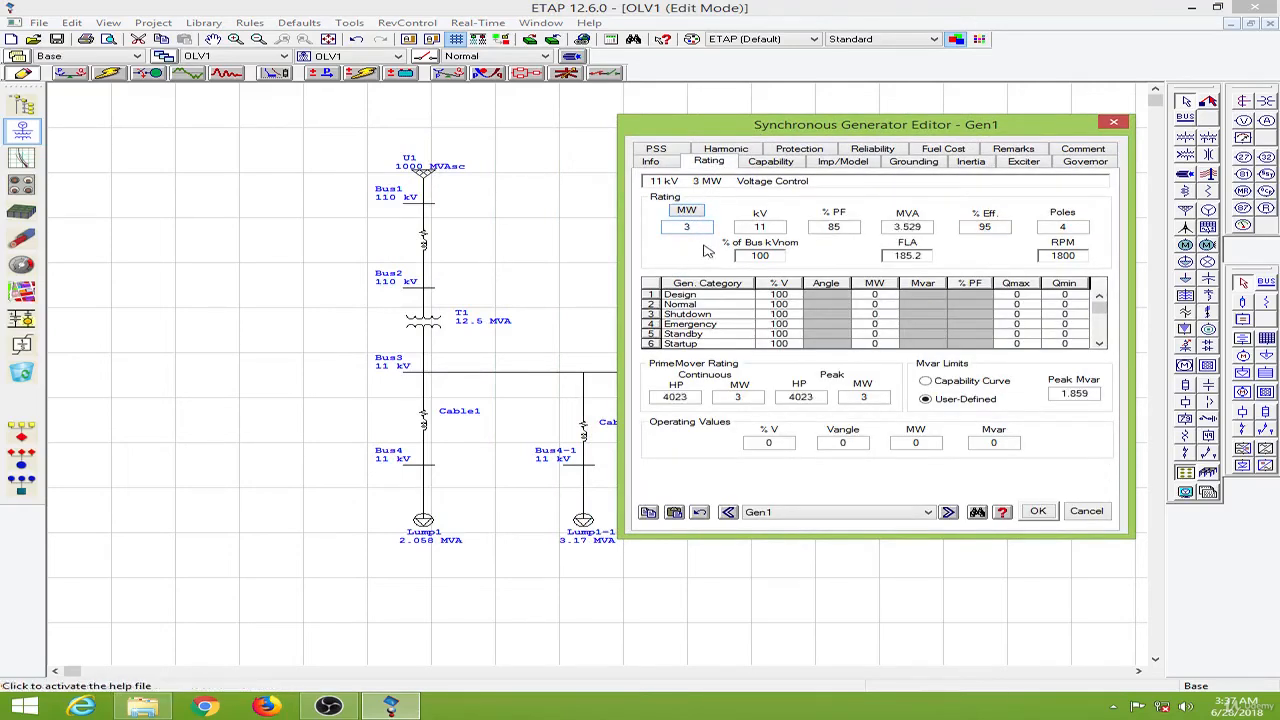
- Fill Gen1's impedance and dynamic model parameters with typical data
left_click(849, 166)
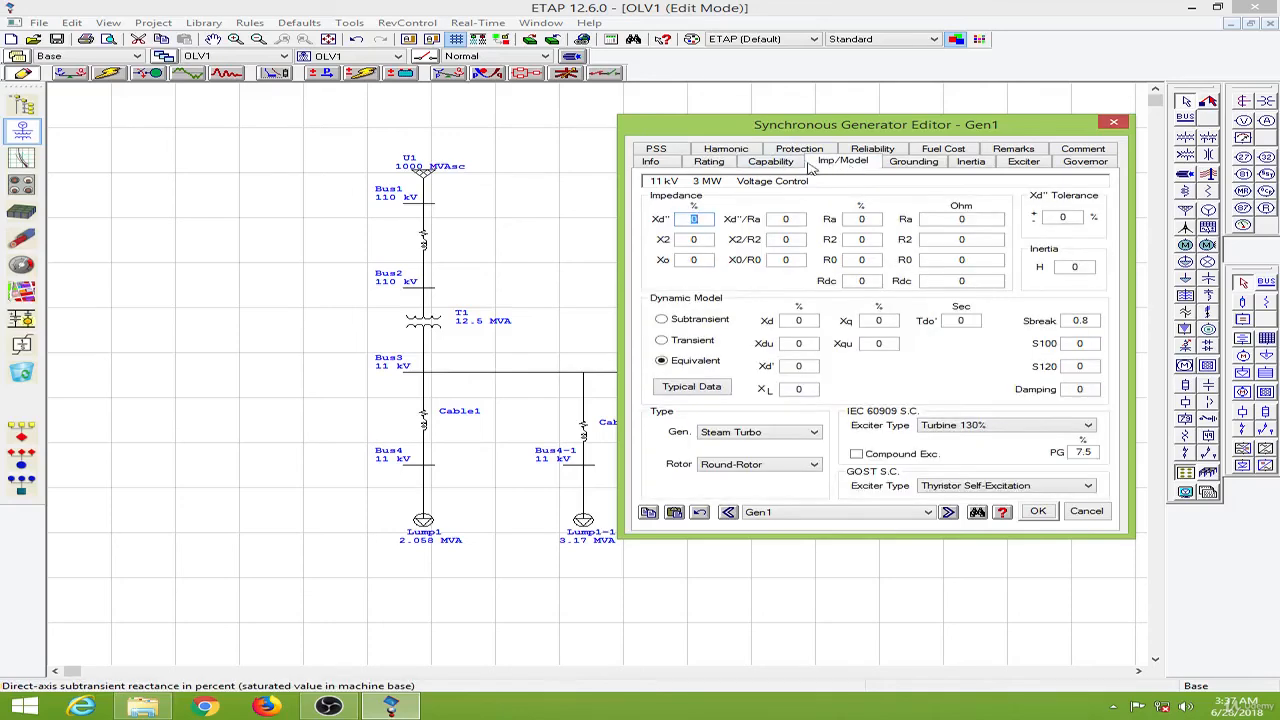
left_click(773, 165)
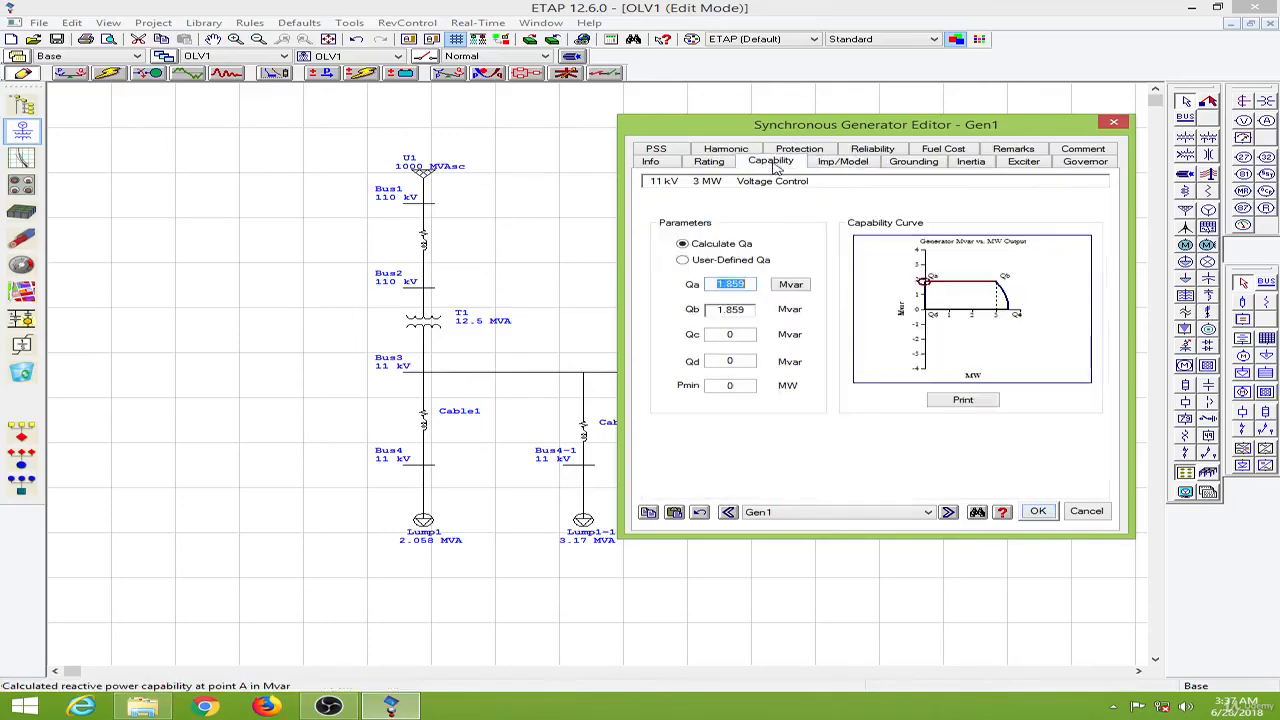
left_click(853, 165)
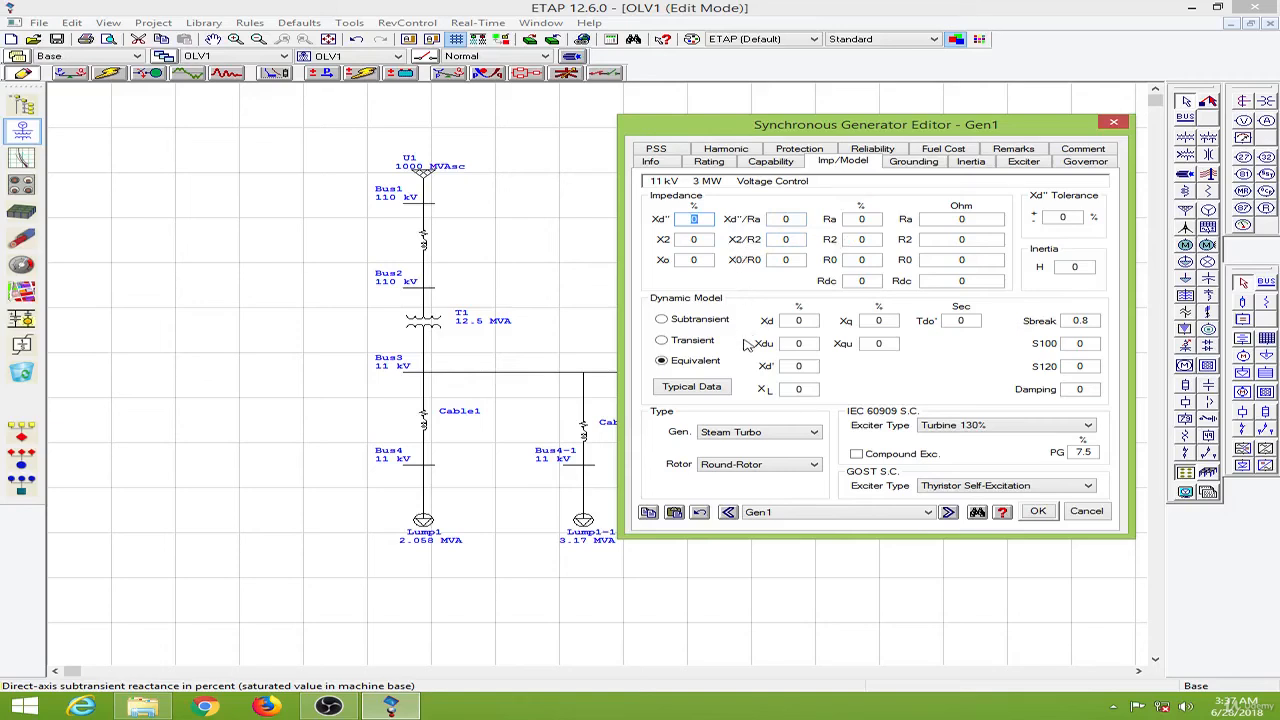
left_click(700, 390)
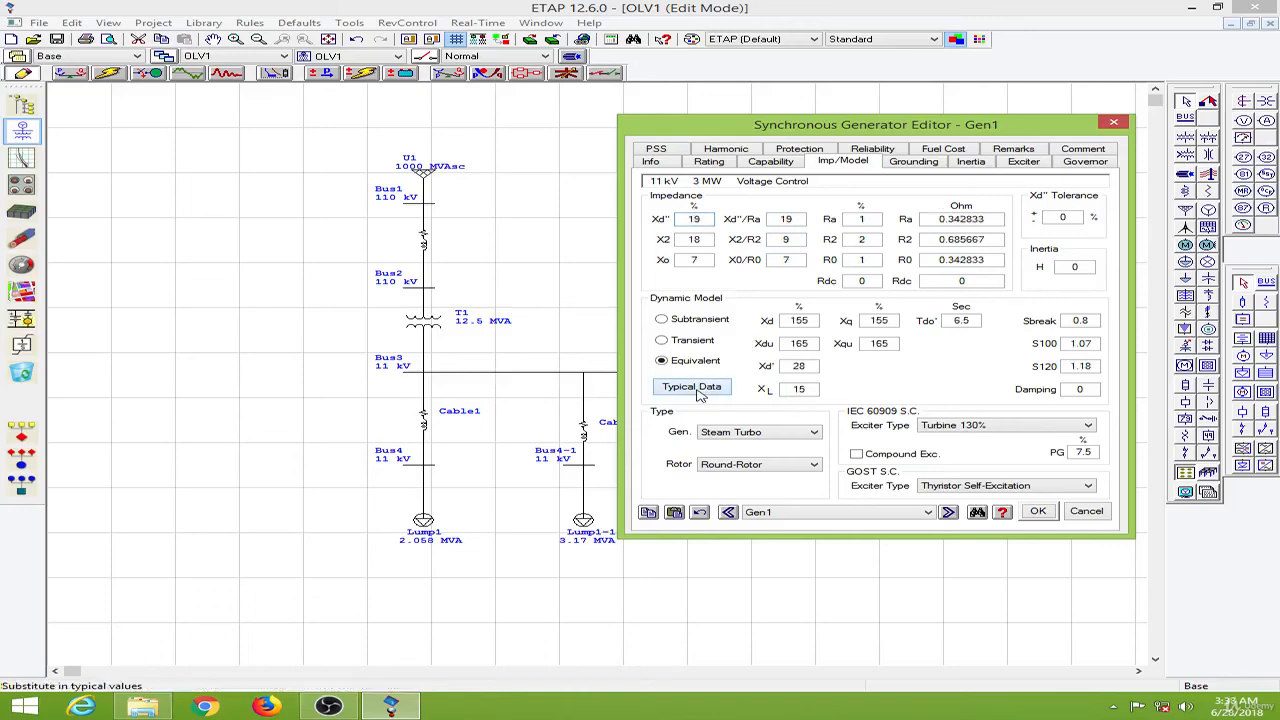
- Set Gen1's Mvar limits to follow the capability curve
left_click(775, 167)
left_click(716, 168)
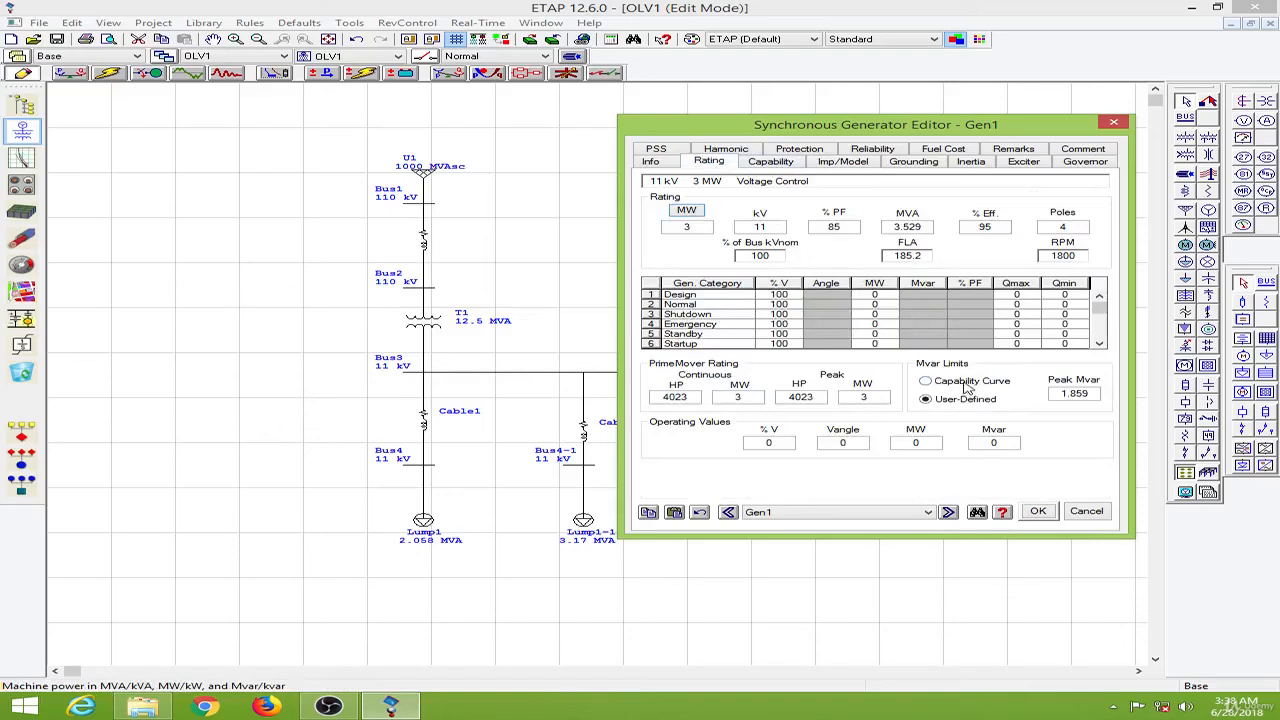
left_click(967, 386)
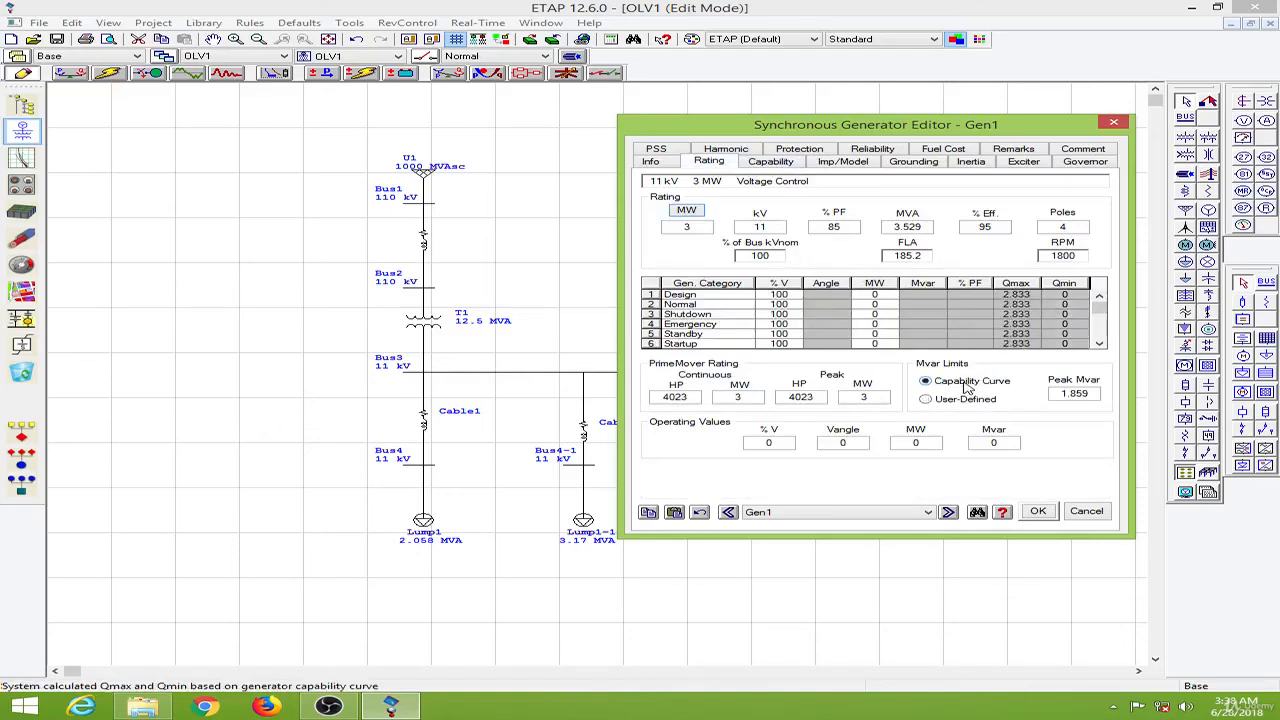
- Set Gen1's Design and Normal generation to 1 MW each and close the generator editor
left_click(888, 297)
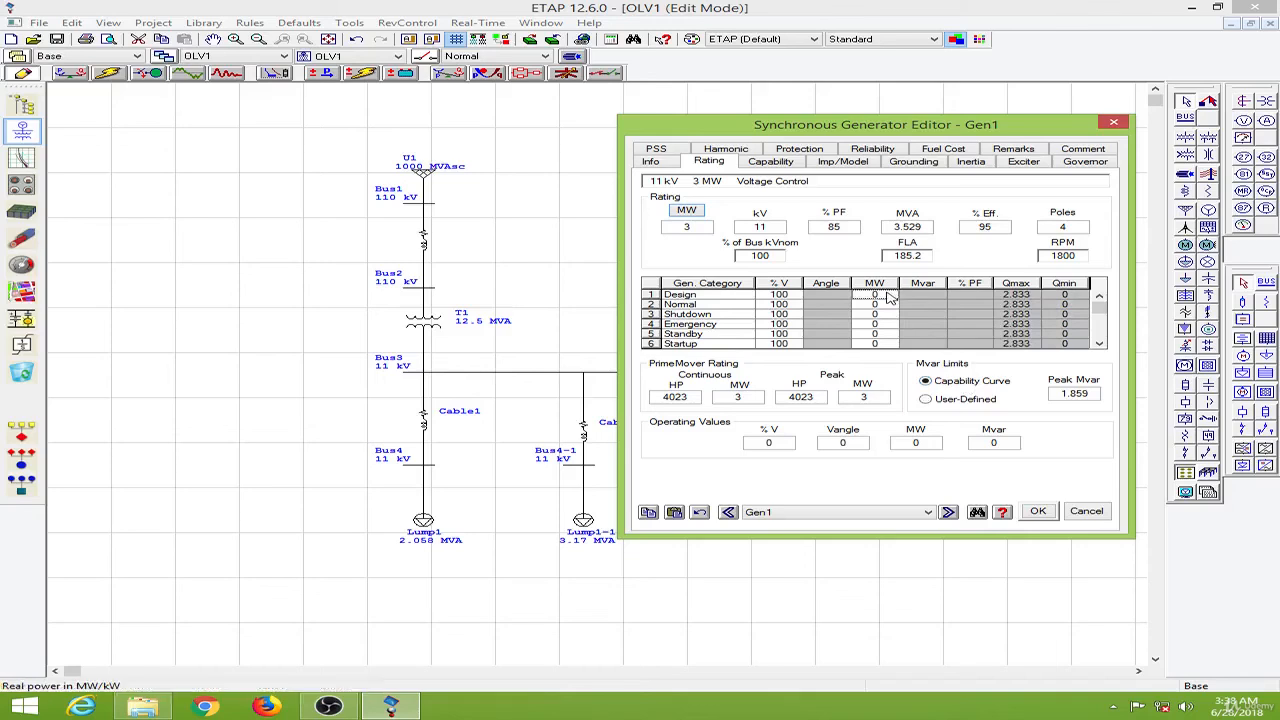
type("1")
key("Down")
type("1")
key("Down")
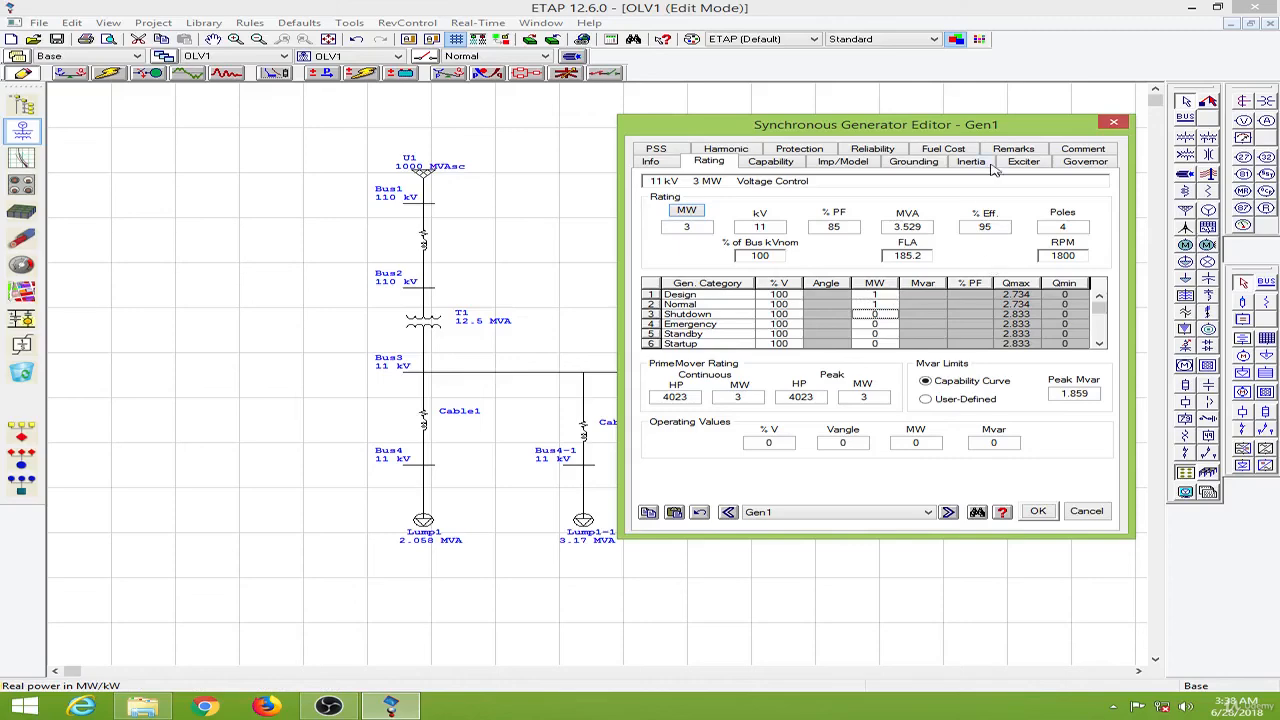
left_click(1049, 518)
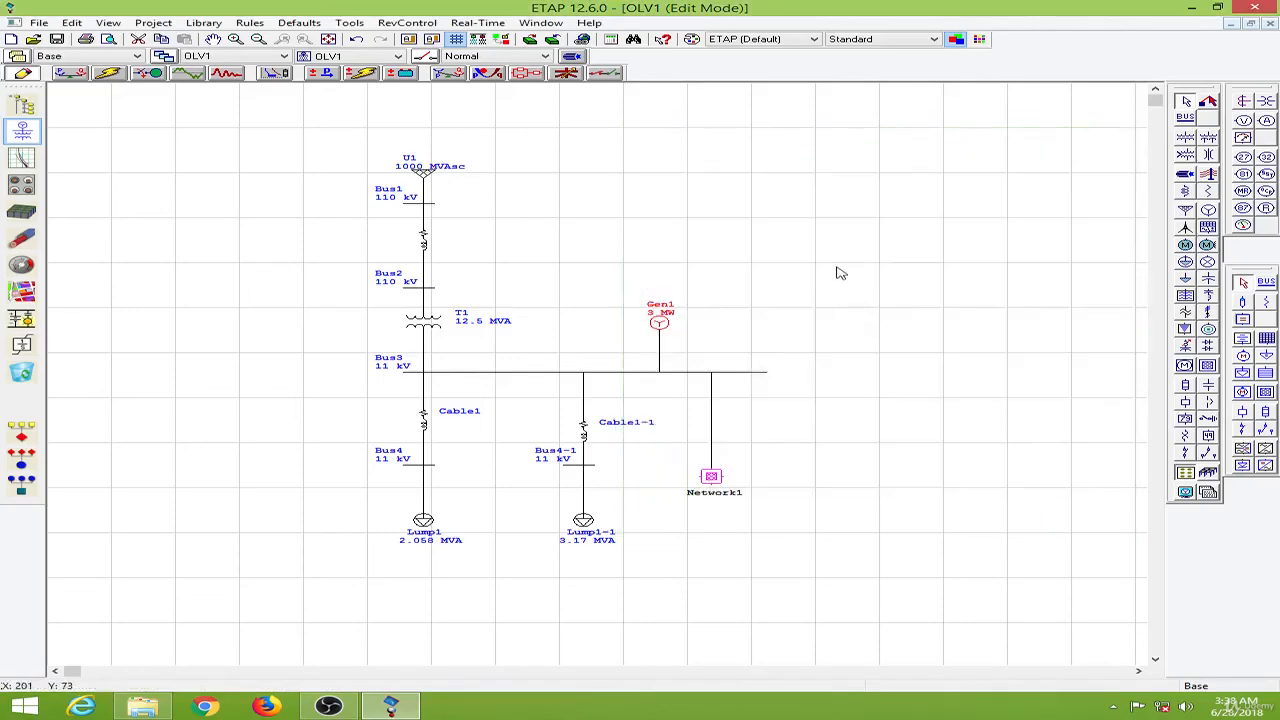